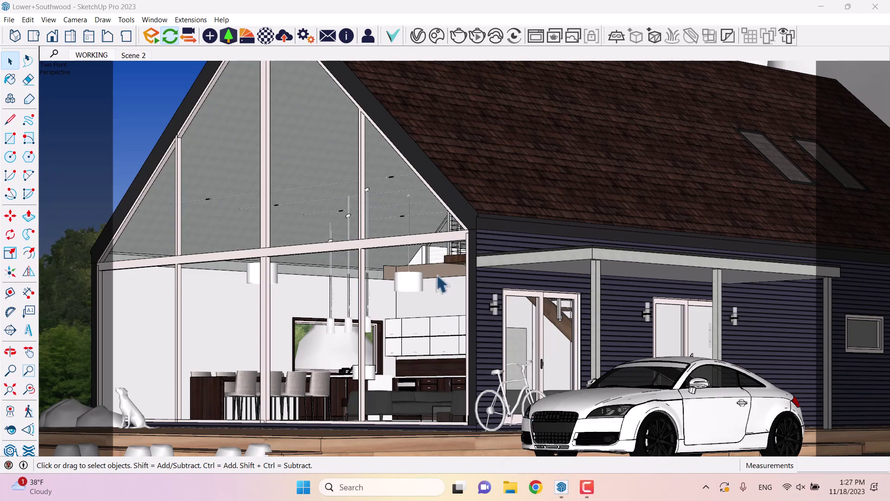
Step: Examine the house model from several angles, covering the glazed gable, deck, driveway and surrounding trees
middle_drag(441, 282, 500, 293)
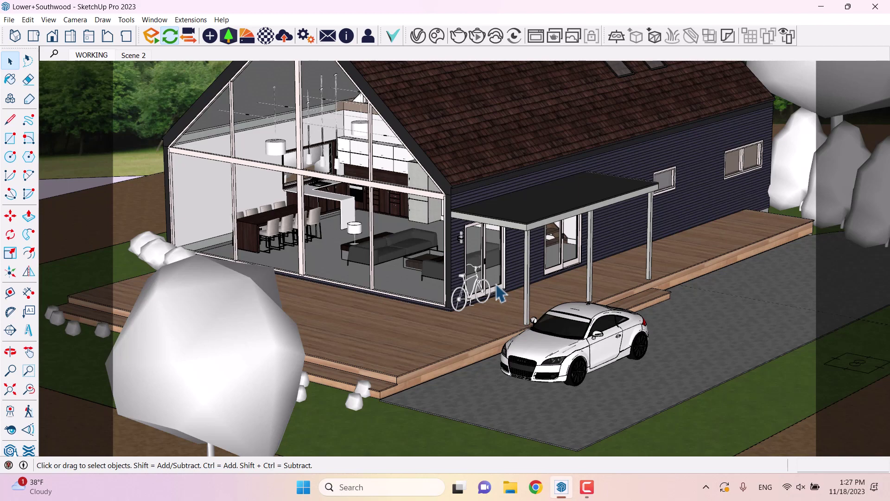
scroll(500, 293, down, 3)
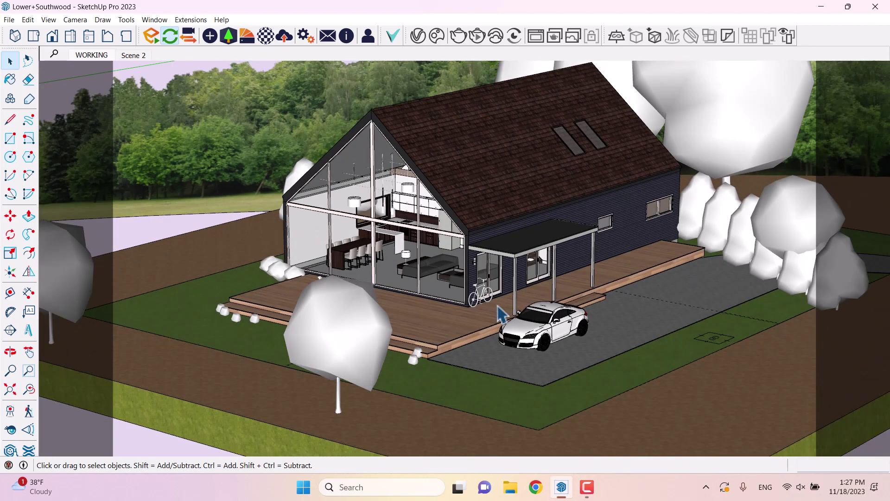
scroll(501, 315, up, 3)
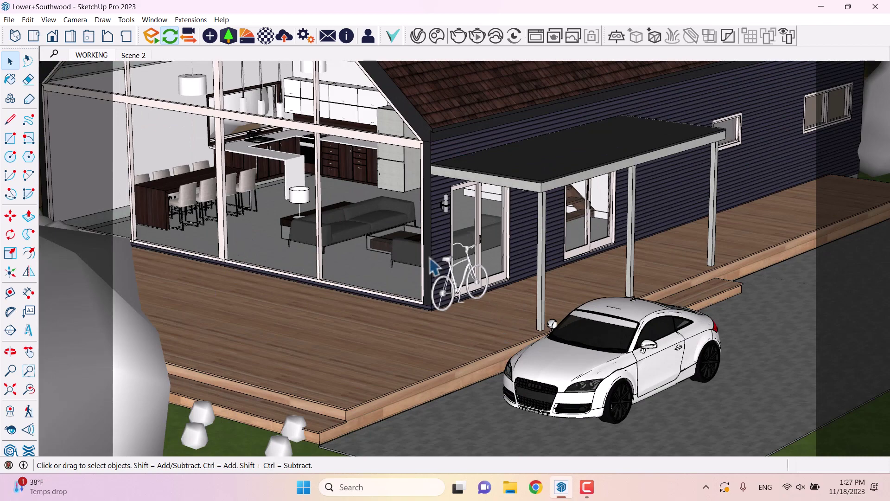
scroll(437, 258, down, 5)
middle_drag(437, 259, 598, 204)
scroll(626, 200, down, 2)
click(626, 200)
scroll(626, 199, down, 4)
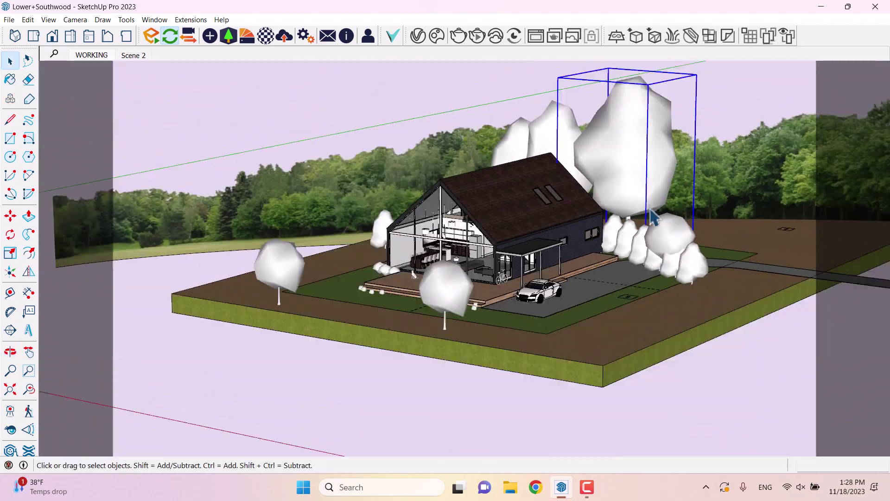
middle_drag(653, 188, 617, 207)
scroll(602, 185, up, 4)
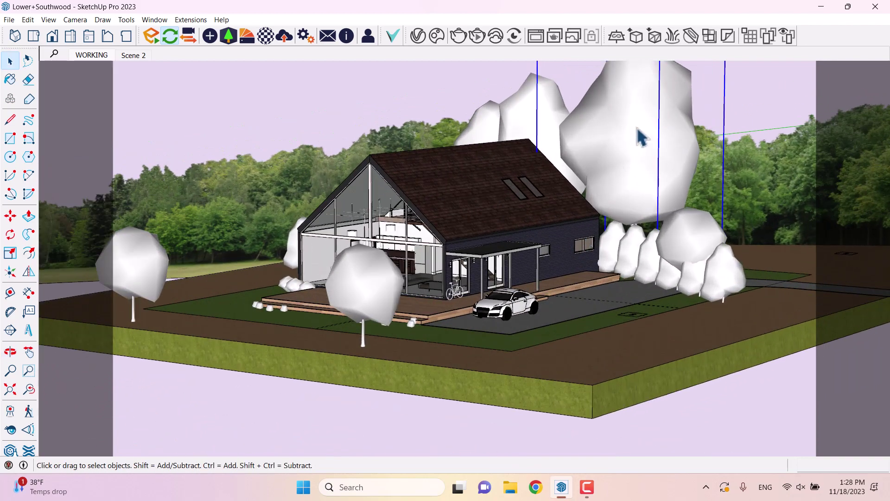
middle_drag(720, 309, 616, 363)
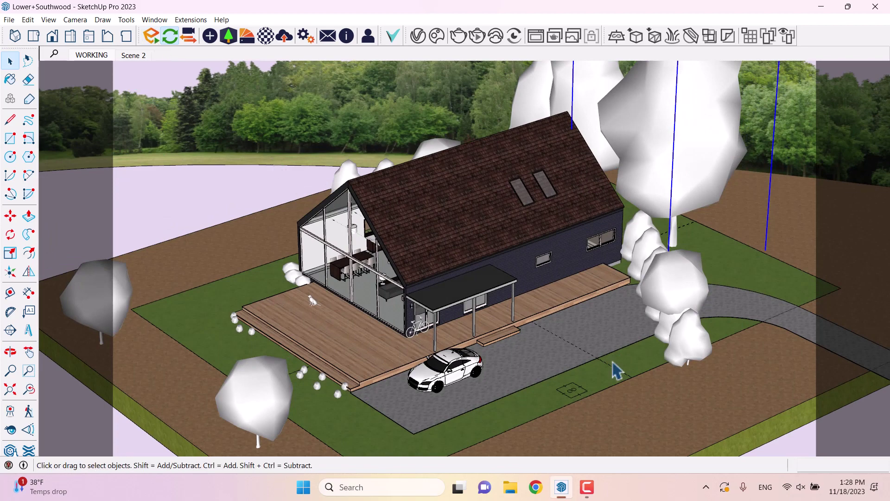
mouse_move(563, 488)
scroll(404, 200, down, 3)
middle_drag(404, 200, 493, 148)
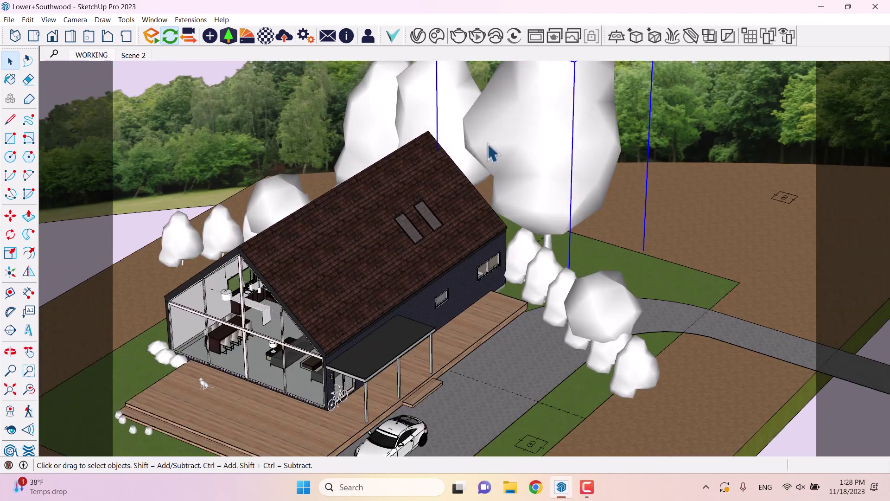
Step: Preview the elevated corner view of the house with a V-Ray interactive render, stop it and close the frame buffer
scroll(371, 113, down, 2)
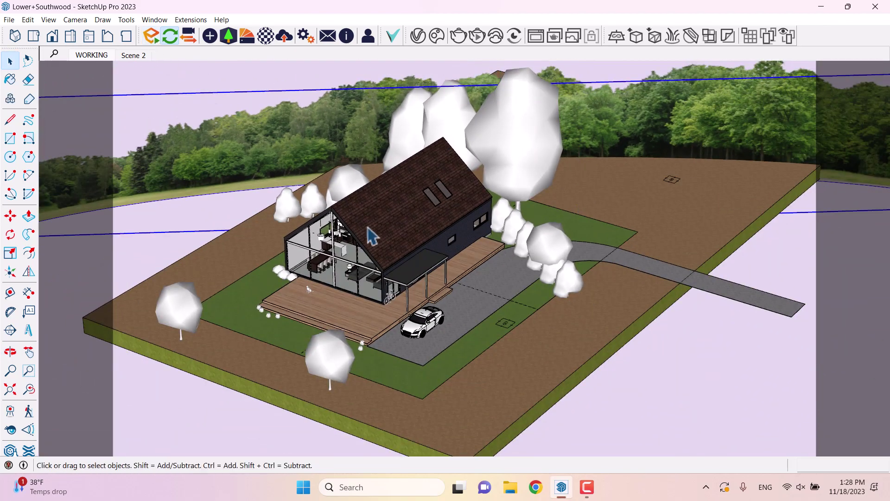
scroll(373, 237, down, 4)
scroll(403, 276, up, 5)
scroll(403, 277, up, 2)
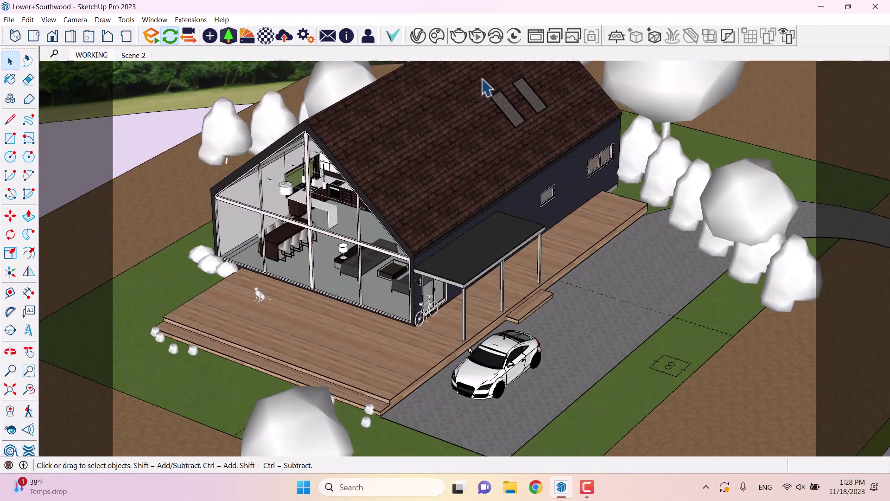
click(478, 40)
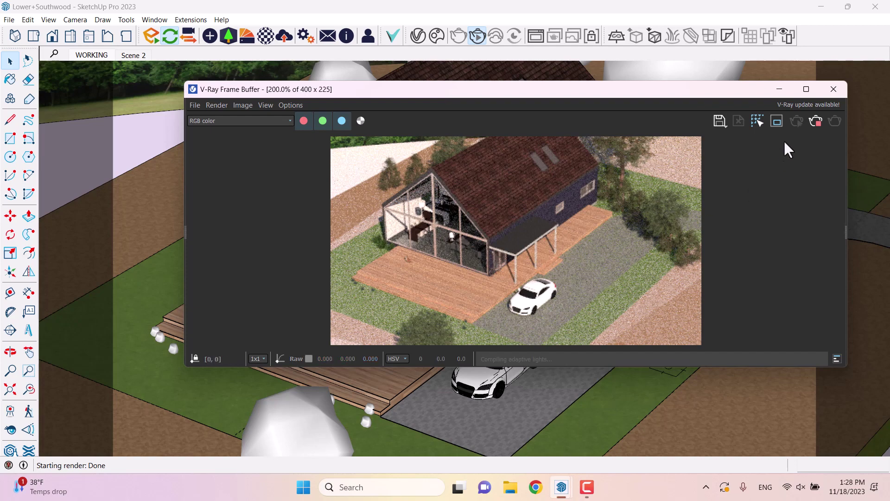
click(817, 121)
click(833, 89)
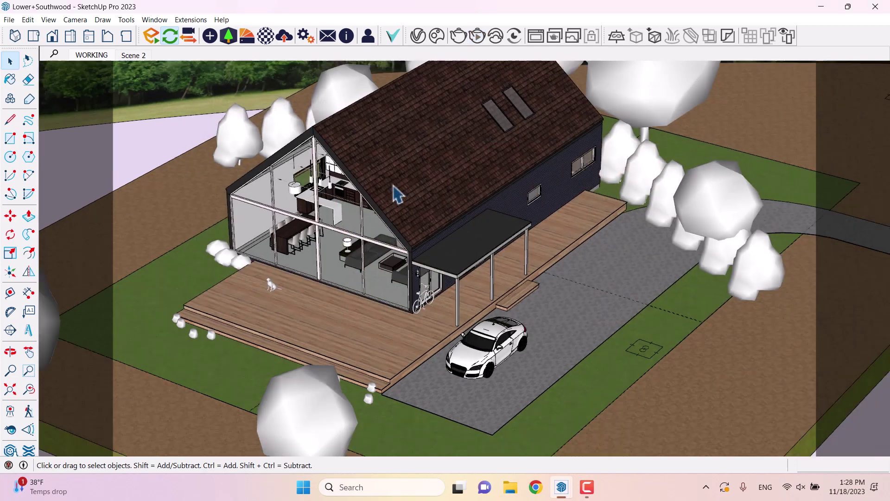
Step: Preview a more frontal aerial view of the glazed gable and driveway with an interactive render, stop it and close the frame buffer
scroll(501, 162, down, 5)
middle_drag(463, 185, 501, 161)
key(space)
scroll(426, 228, up, 3)
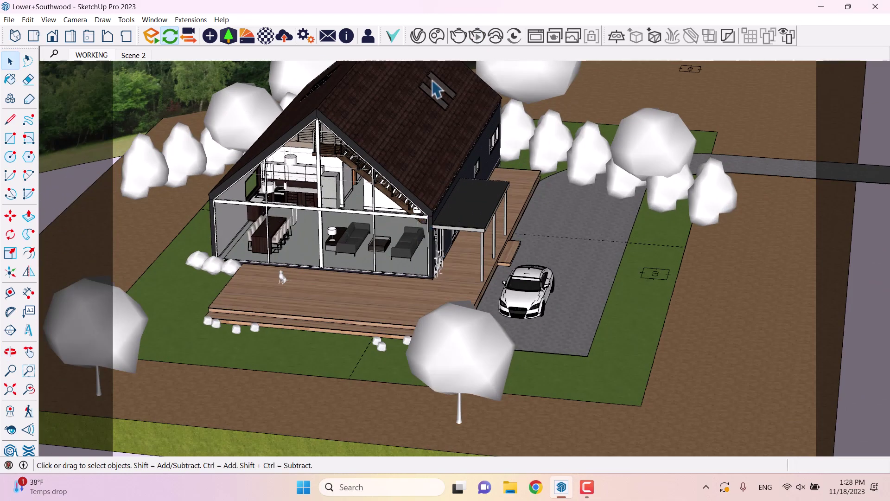
mouse_move(410, 36)
mouse_down()
mouse_move(398, 99)
mouse_move(349, 117)
mouse_move(431, 48)
mouse_move(424, 32)
mouse_up()
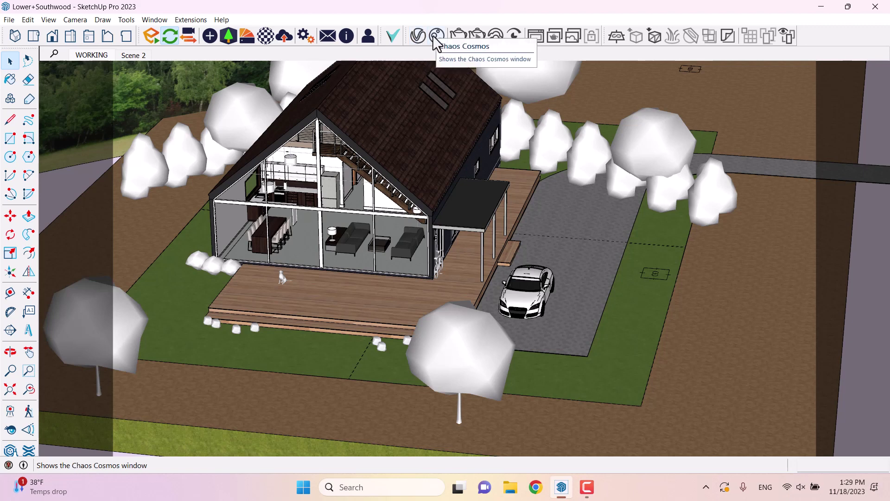
click(477, 37)
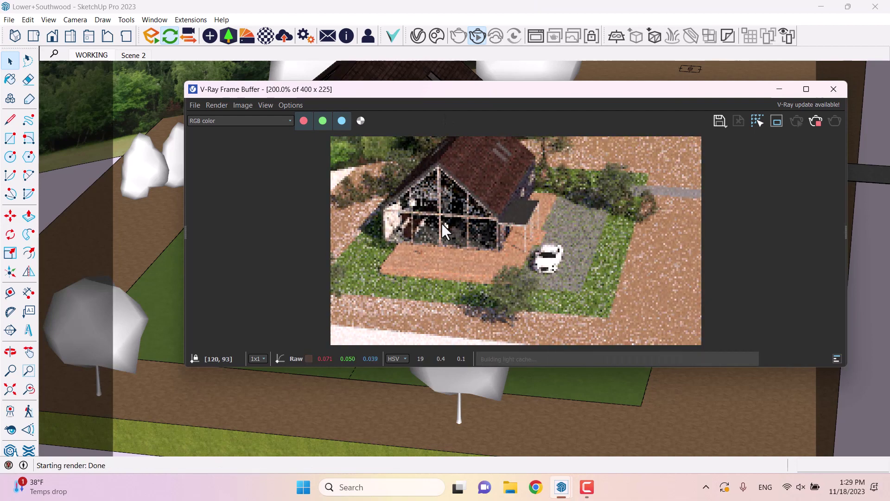
click(818, 123)
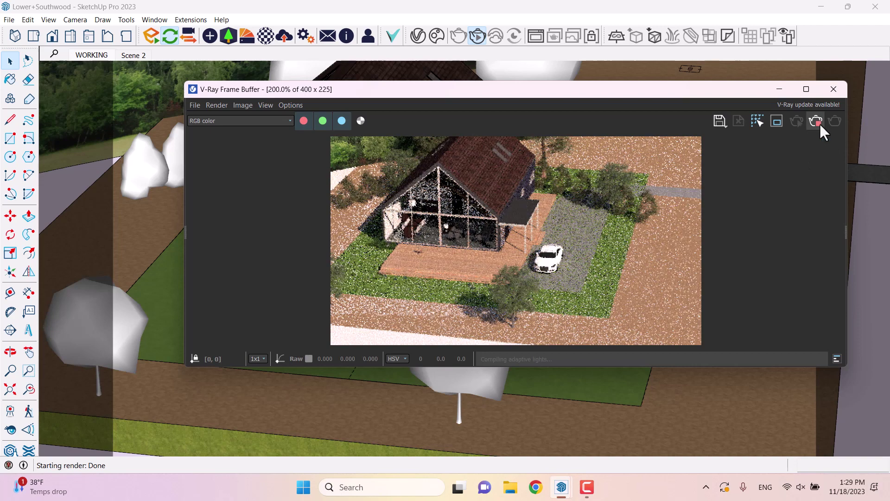
click(833, 90)
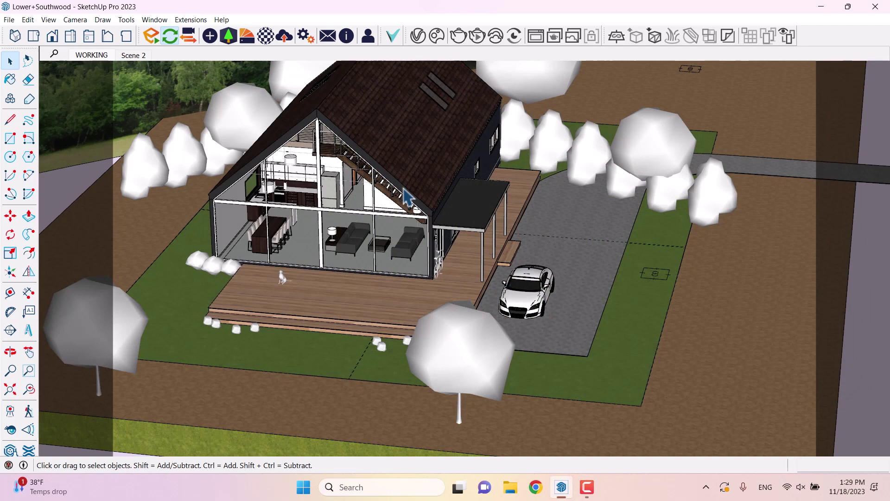
Step: Place the camera on the ground in front of the driveway corner and aim it up at the gable, porch and car
click(10, 411)
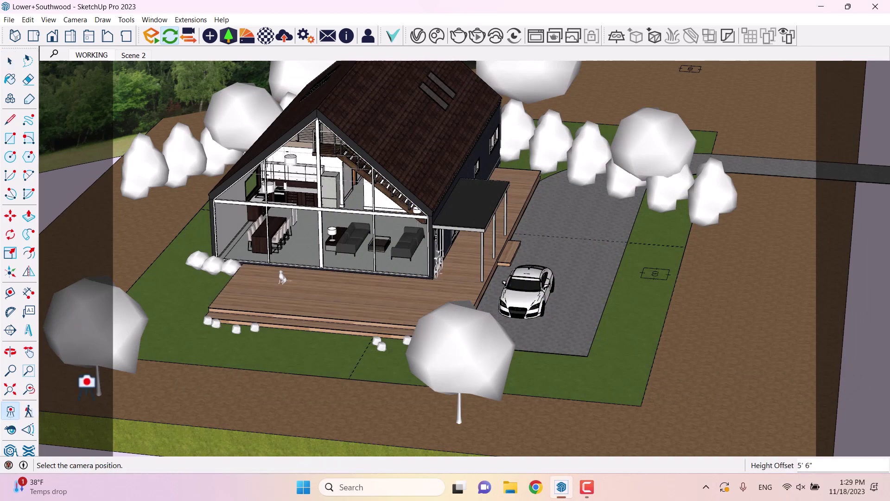
middle_drag(86, 381, 436, 352)
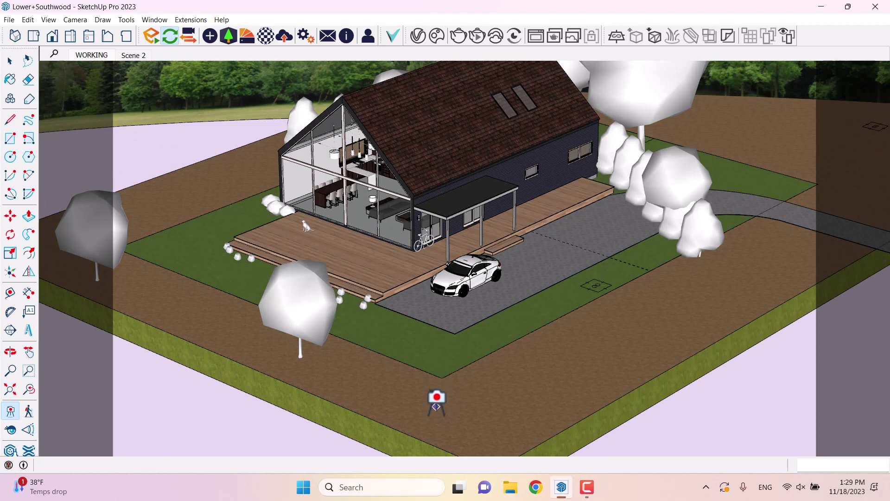
click(435, 411)
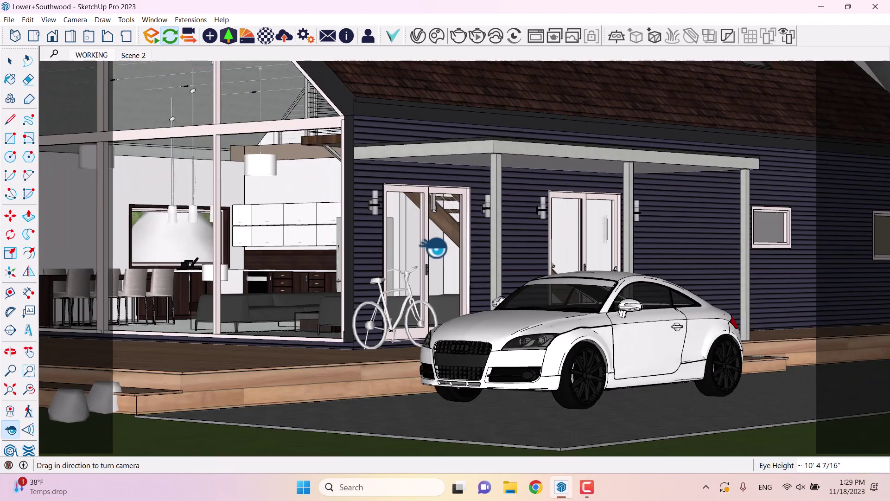
drag(432, 249, 435, 207)
scroll(435, 207, down, 3)
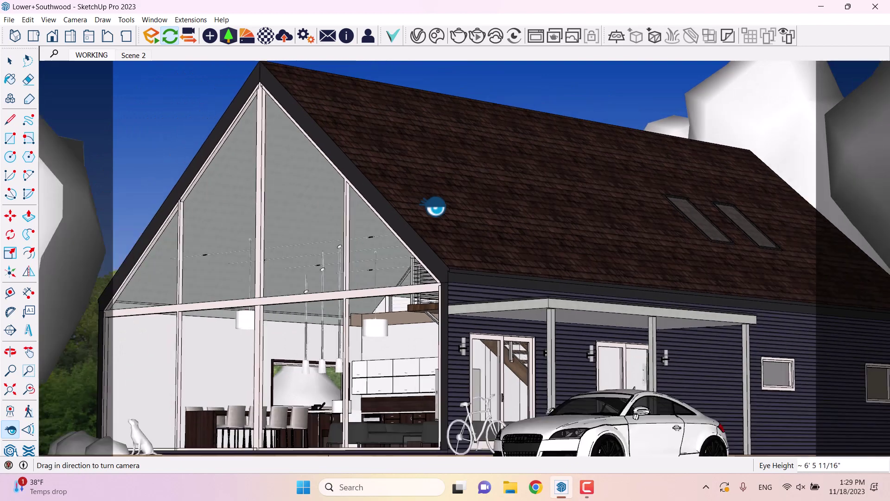
middle_drag(438, 248, 445, 216)
mouse_move(446, 216)
mouse_down()
mouse_move(449, 209)
mouse_move(448, 217)
mouse_up()
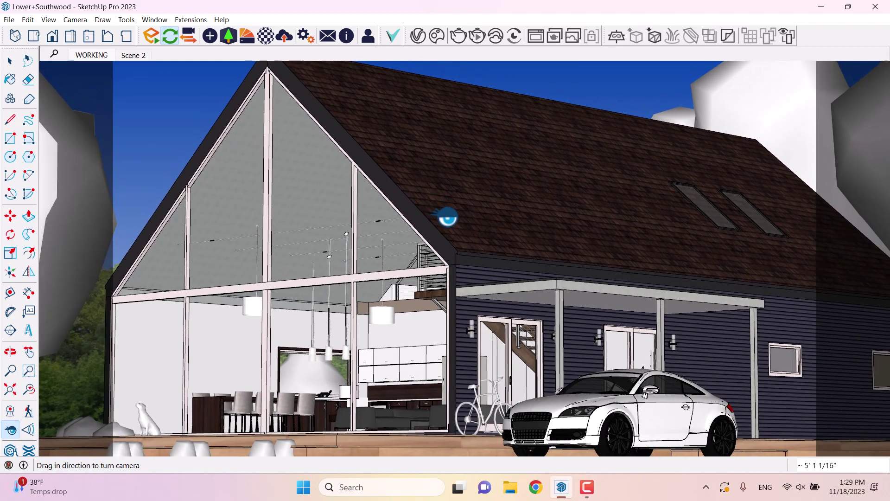
Step: Switch the camera to two-point perspective and fine-tune the framing of the house and car
click(71, 19)
click(97, 91)
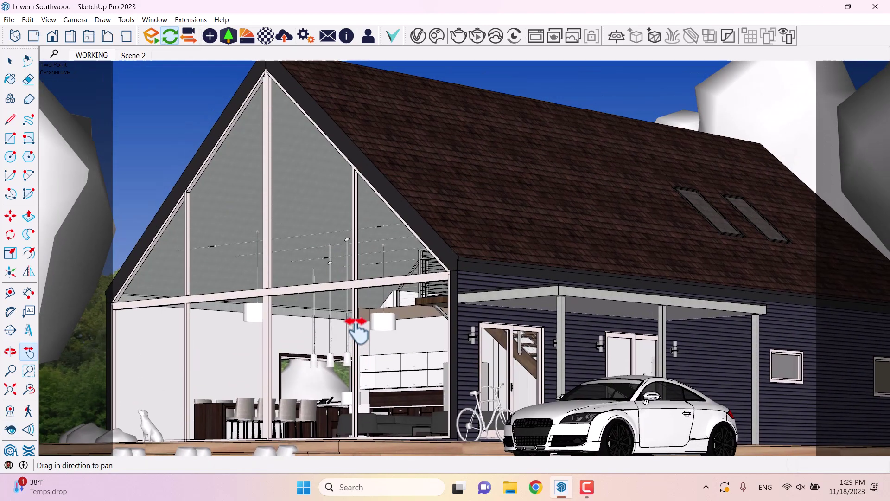
mouse_move(356, 325)
mouse_down()
mouse_move(347, 349)
mouse_move(359, 341)
mouse_move(348, 327)
mouse_up()
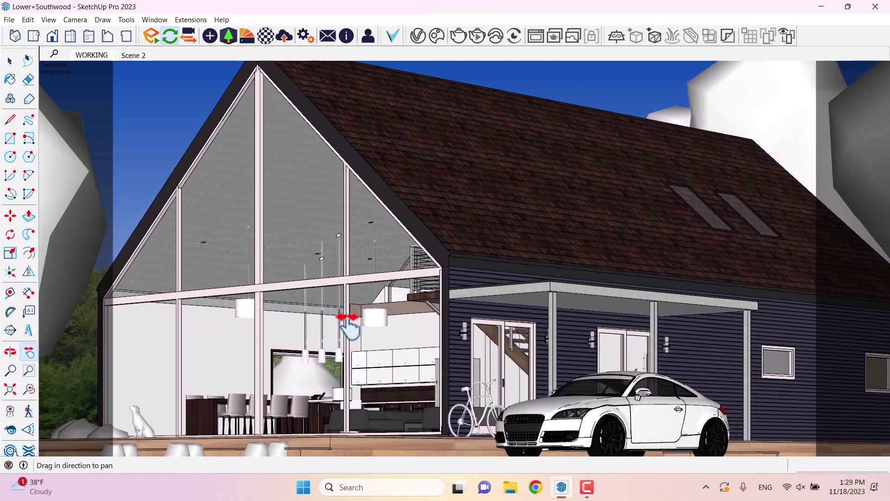
right_click(98, 57)
key(Escape)
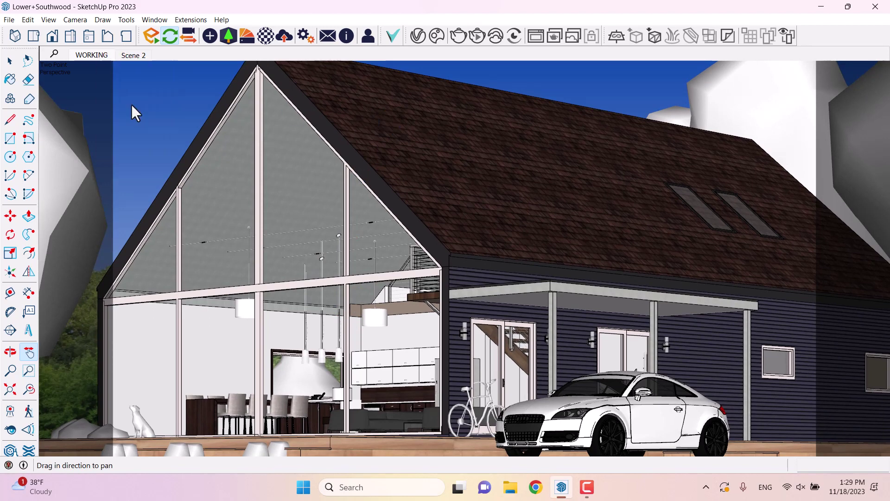
key(space)
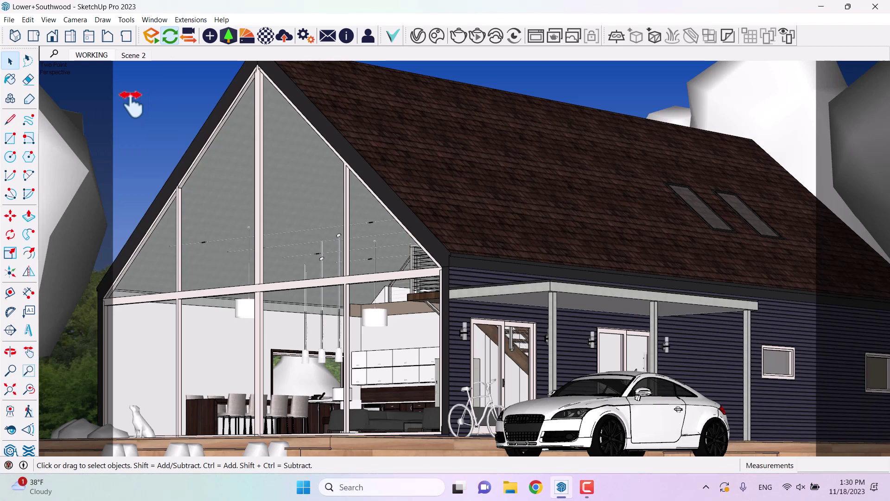
Step: Start an interactive render of the eye-level view and place the V-Ray Frame Buffer side by side with the model window
click(471, 40)
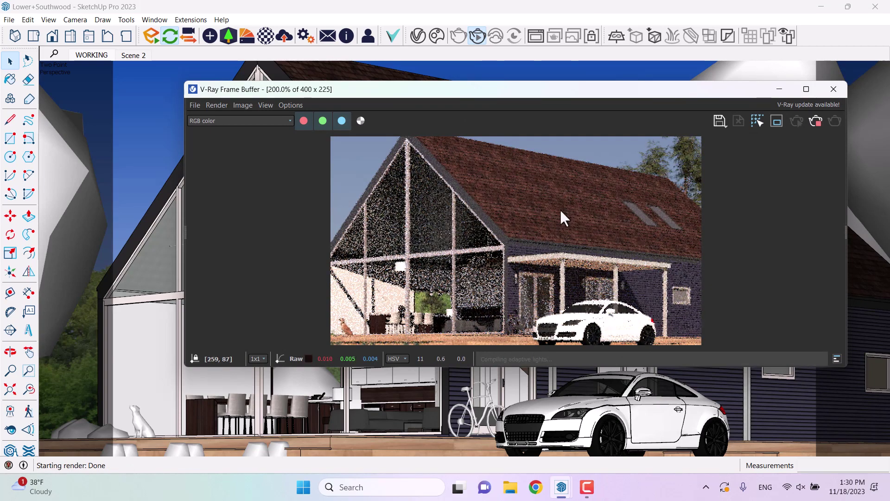
drag(505, 94, 887, 150)
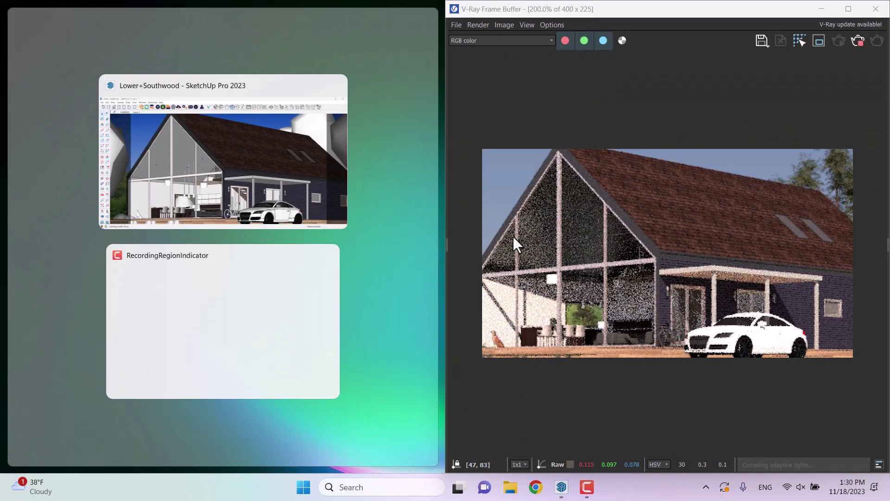
click(249, 221)
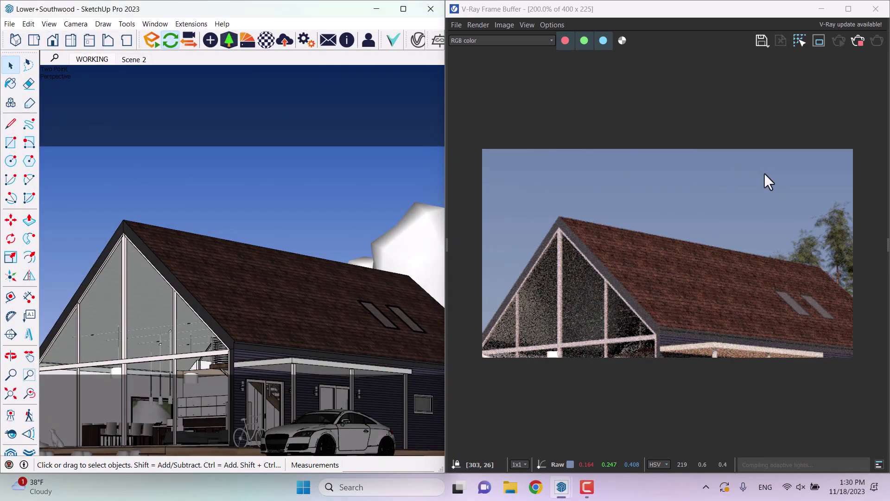
Step: Turn off the Safe Frame in the V-Ray render output settings
click(418, 40)
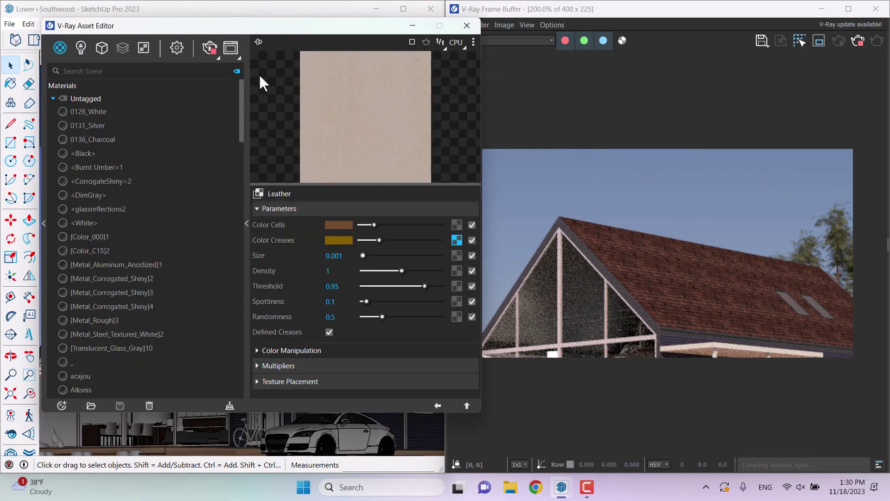
click(183, 48)
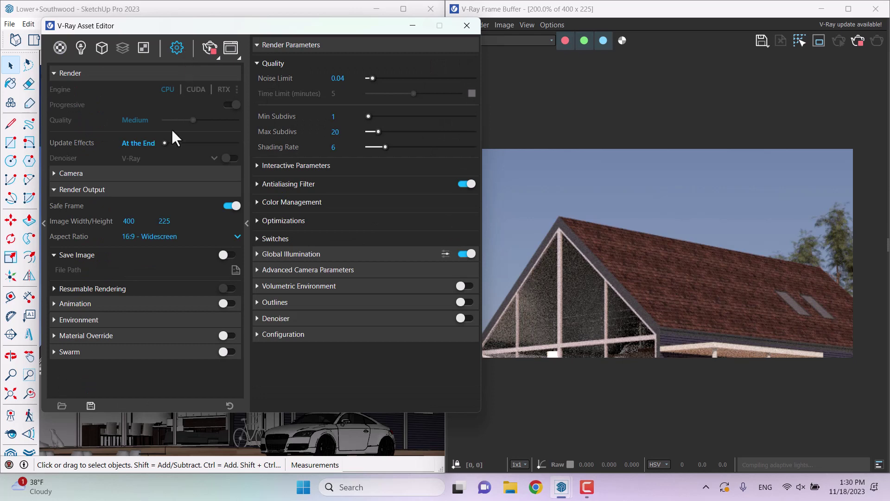
click(232, 207)
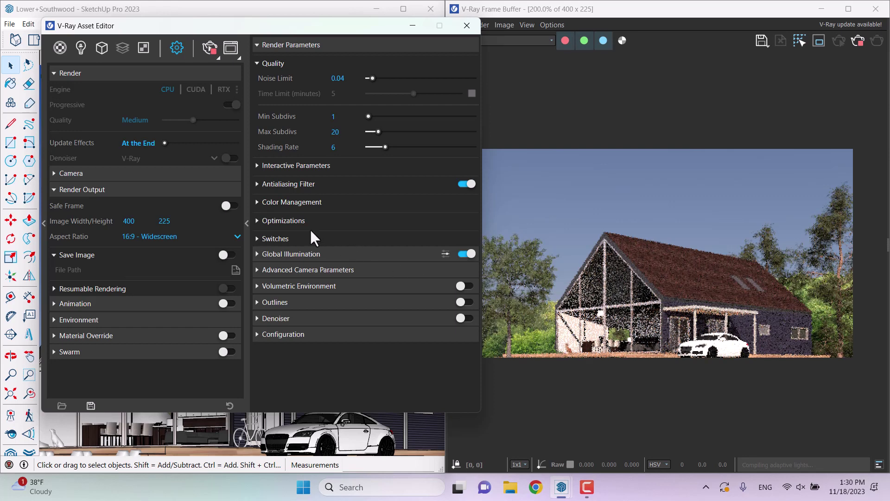
Step: Collapse the detailed render parameters in the V-Ray Asset Editor and show the scene's list of lights
click(248, 222)
click(244, 177)
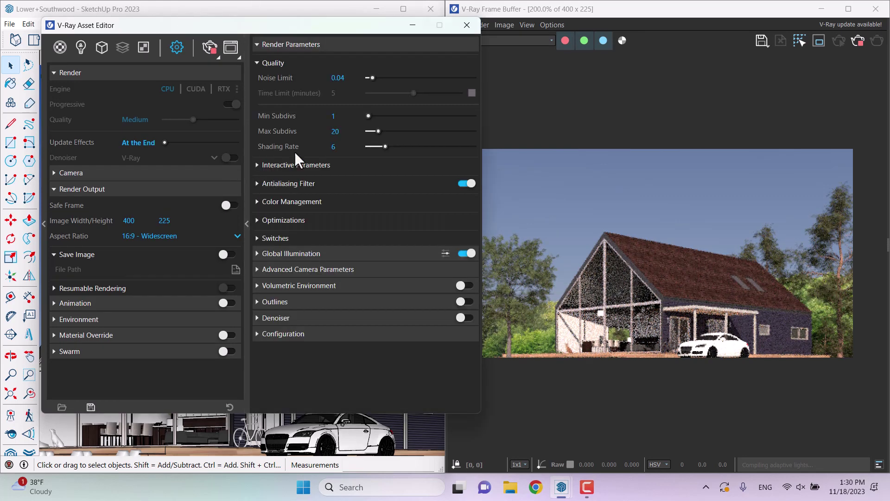
mouse_move(294, 152)
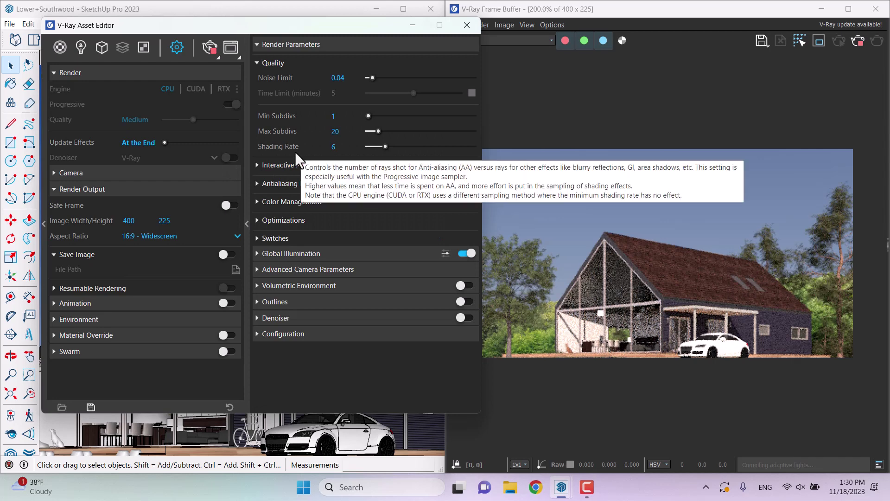
click(246, 223)
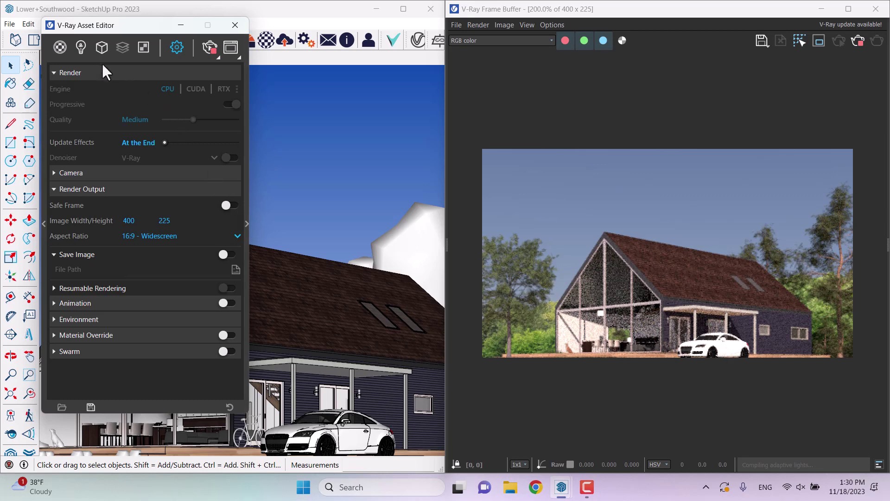
click(82, 51)
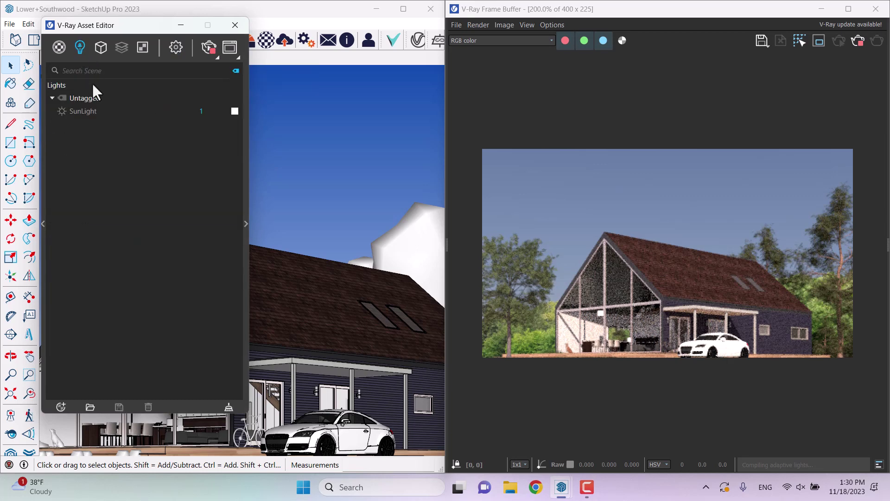
Step: Open the SunLight parameters and rotate the sun to a horizontal angle of about 114.2
click(247, 222)
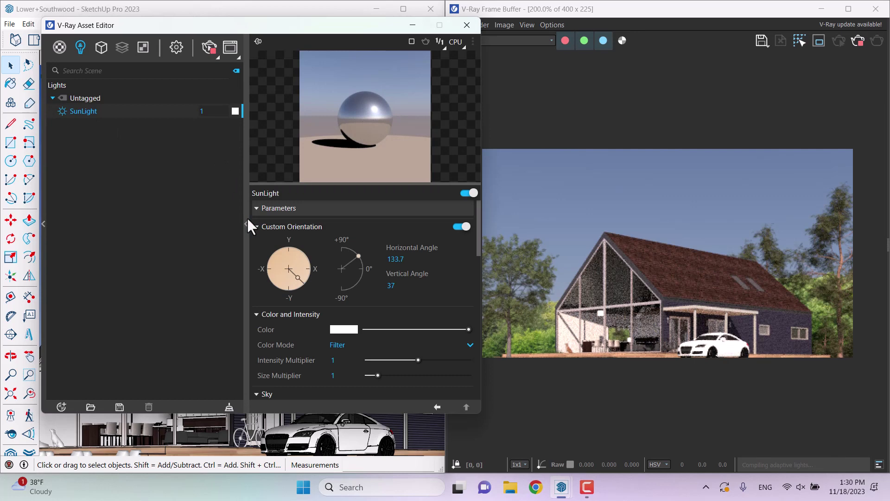
drag(294, 277, 302, 275)
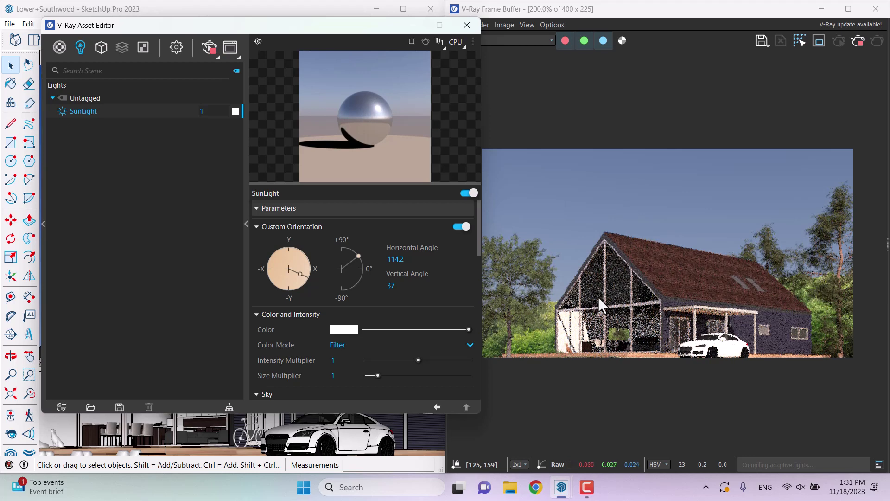
Step: Limit the interactive render to a region of about 112 by 137 pixels around the glazed gable and restart rendering
click(816, 41)
drag(654, 225, 549, 351)
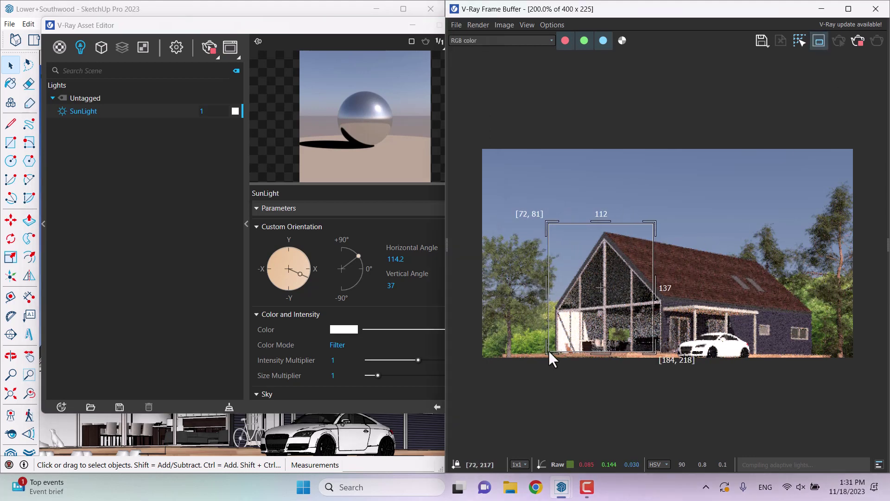
drag(601, 289, 607, 296)
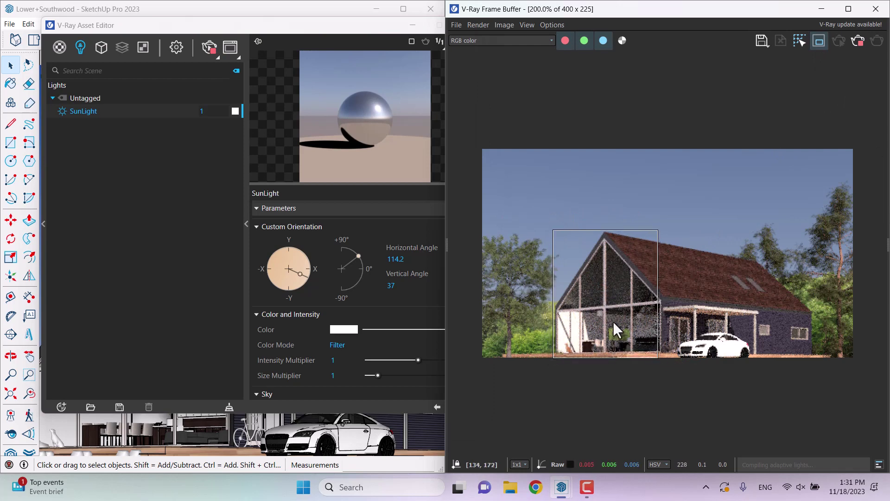
click(852, 40)
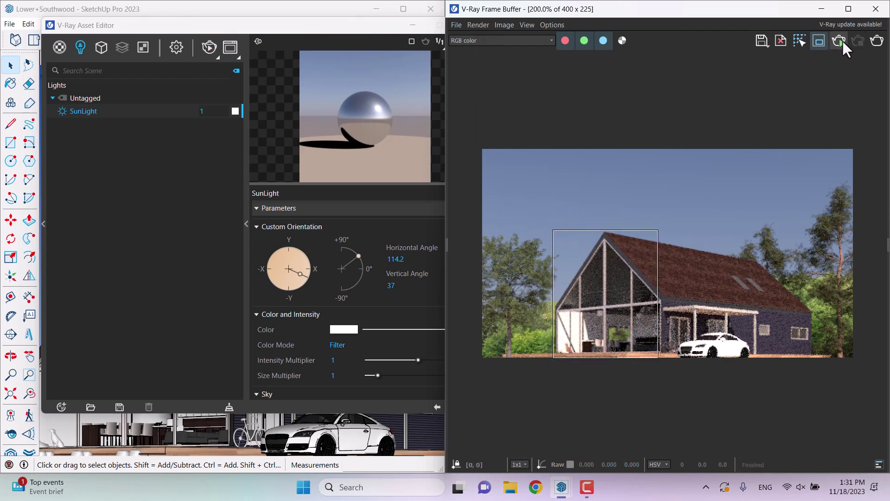
click(841, 40)
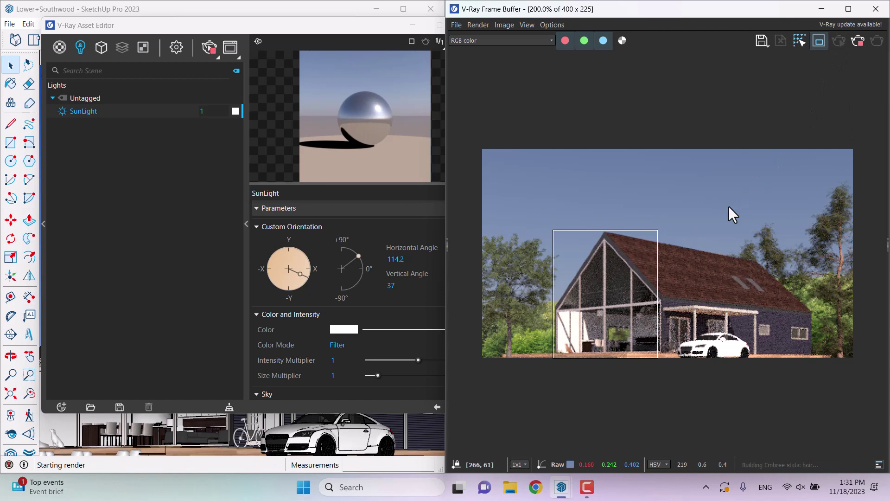
drag(608, 298, 608, 301)
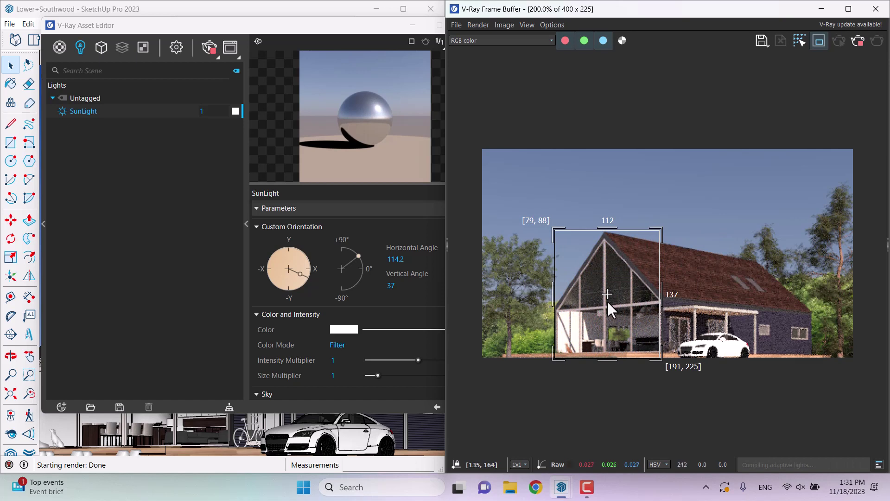
Step: Raise the sun's vertical angle to about 79.9 and check the gable up close in the render region
click(196, 258)
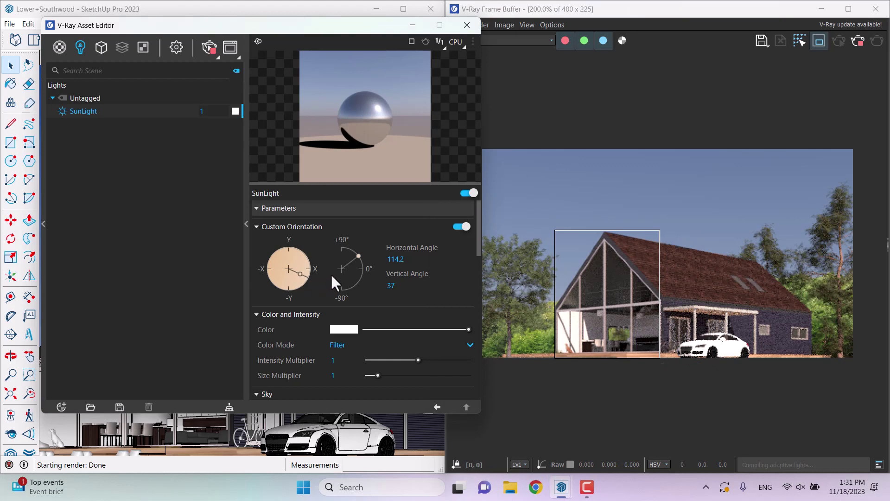
drag(355, 261, 344, 249)
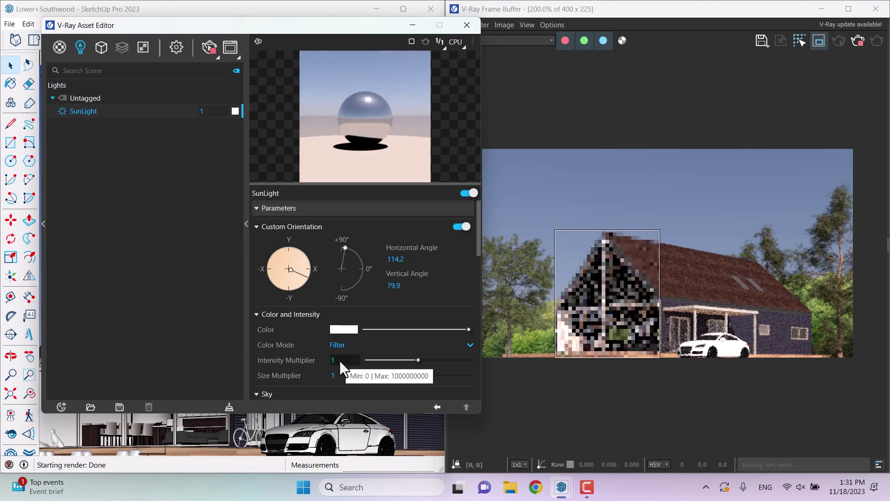
scroll(612, 306, up, 3)
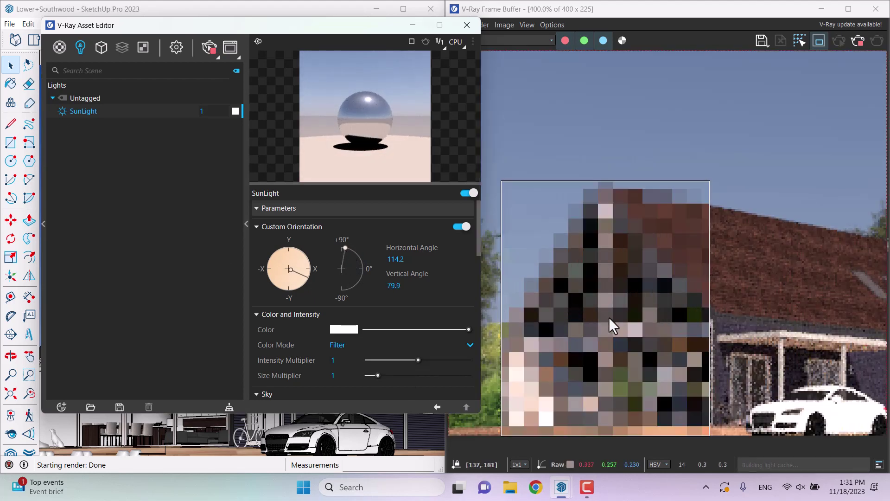
scroll(608, 317, down, 2)
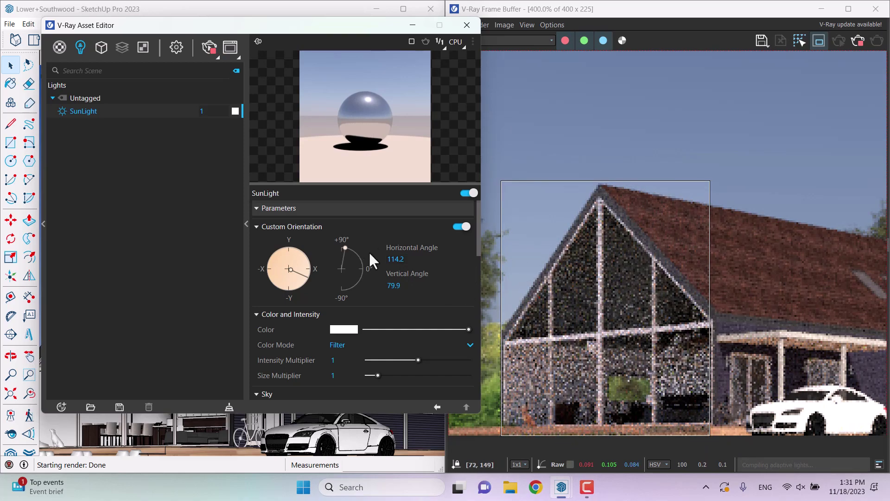
Step: Lower the sun's vertical angle to 17 and set its horizontal angle to 115
drag(346, 247, 365, 260)
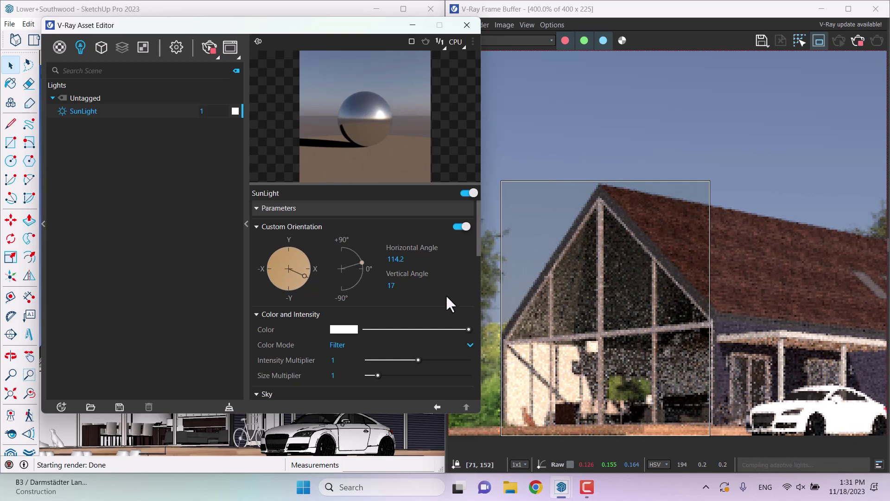
click(392, 285)
key(Return)
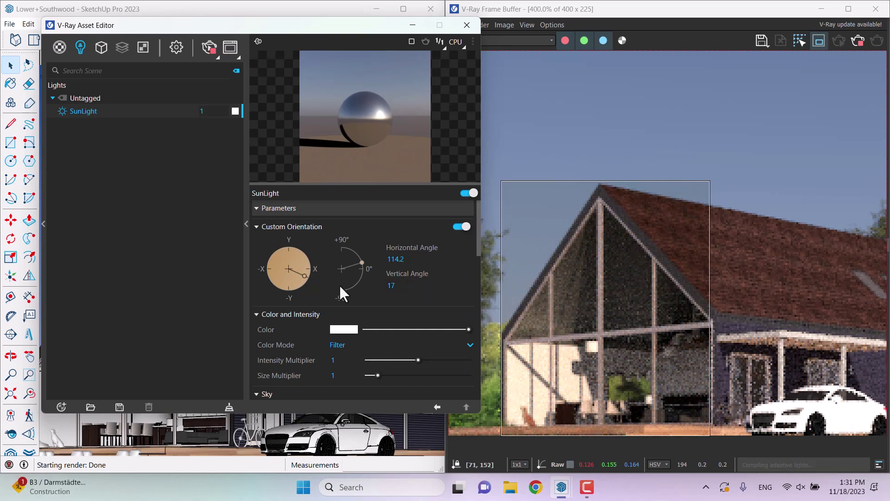
click(398, 259)
text(115)
key(Return)
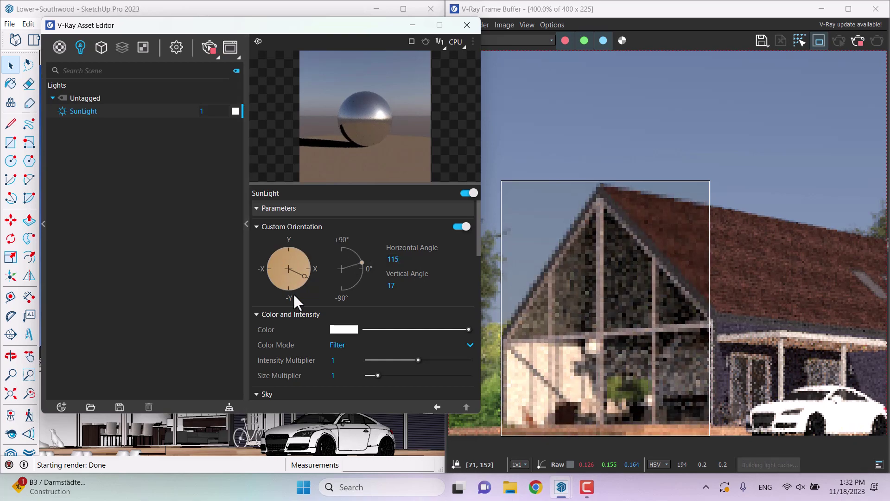
Step: Keep the sun's color mode on Filter and try an intensity multiplier of 2
scroll(293, 321, down, 1)
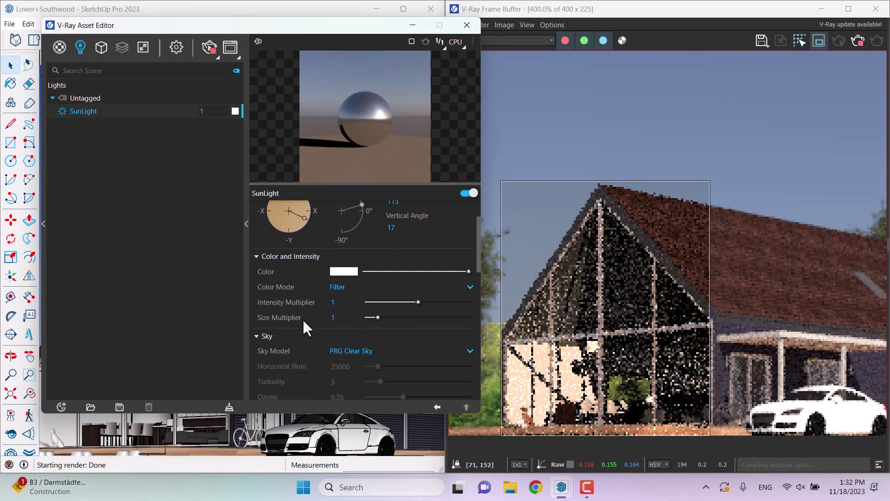
click(337, 286)
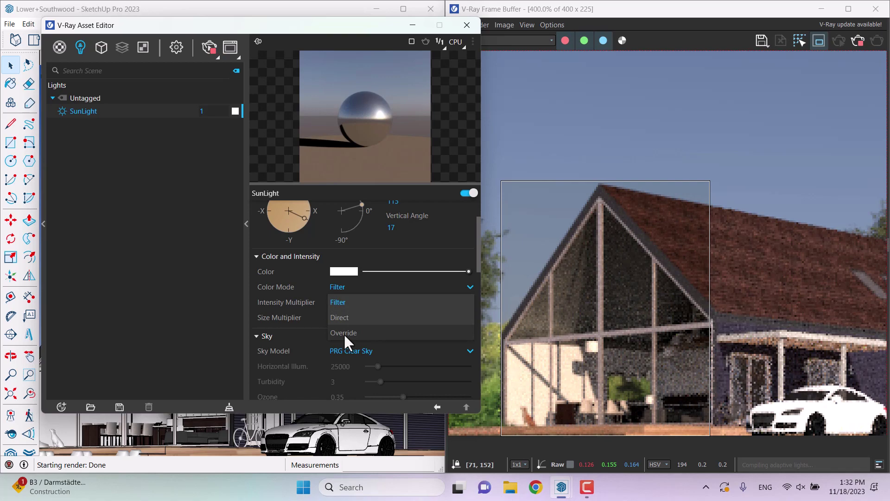
click(344, 303)
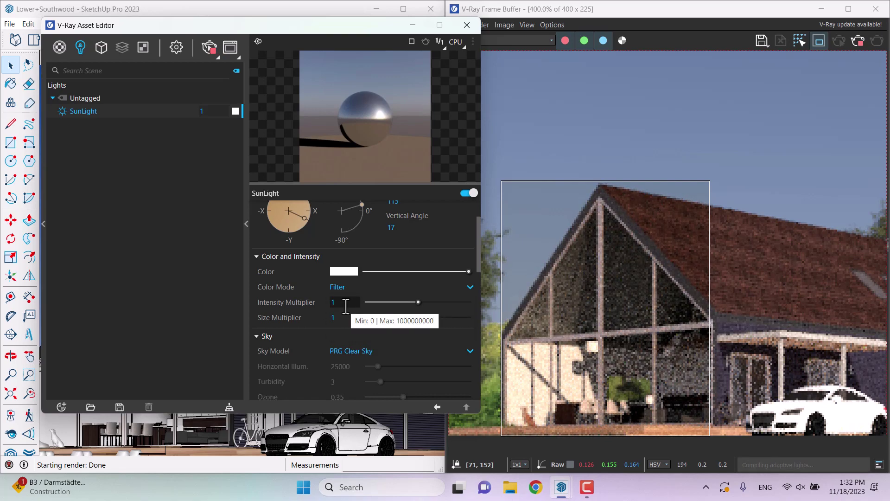
click(346, 303)
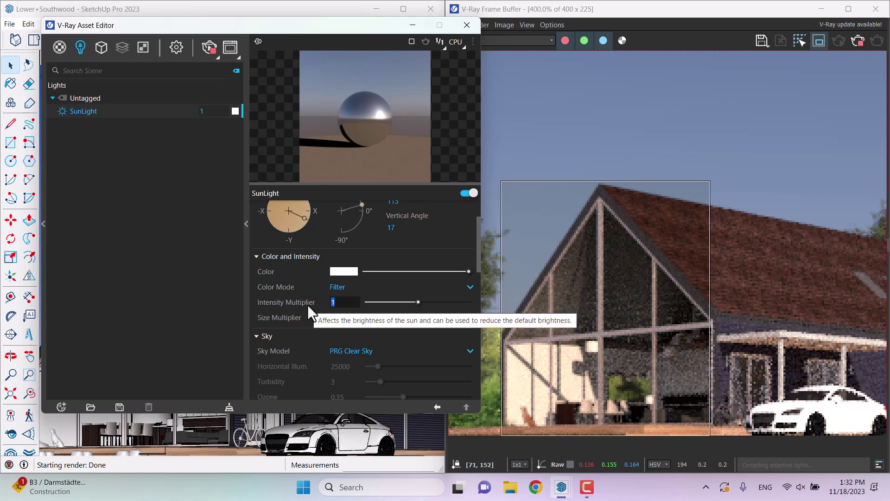
text(2)
key(Return)
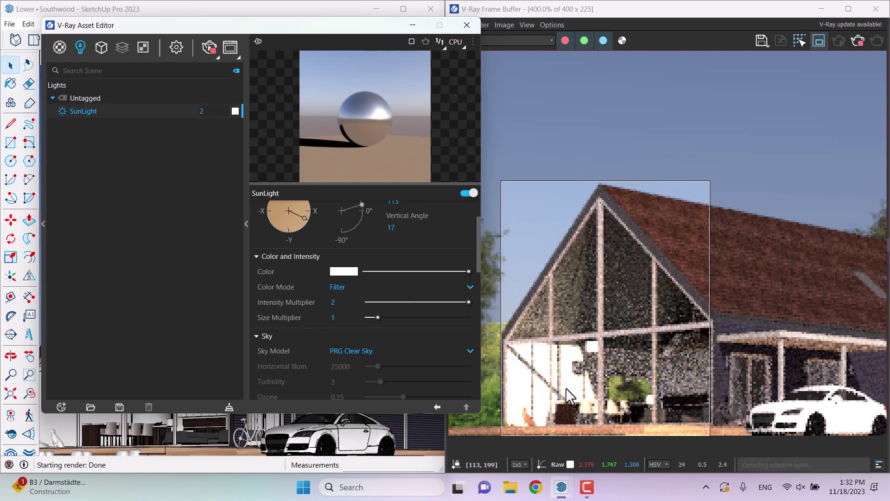
Step: Set the sun's intensity multiplier to 1.1
click(343, 302)
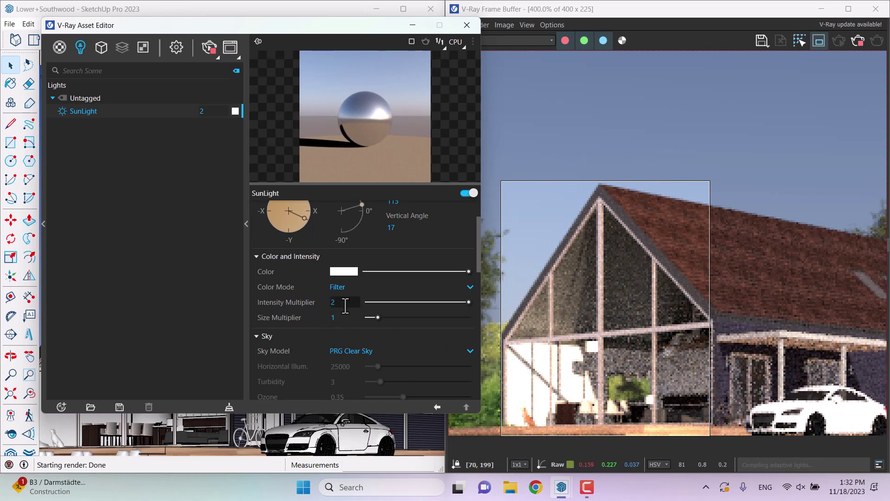
text(1.1)
key(Return)
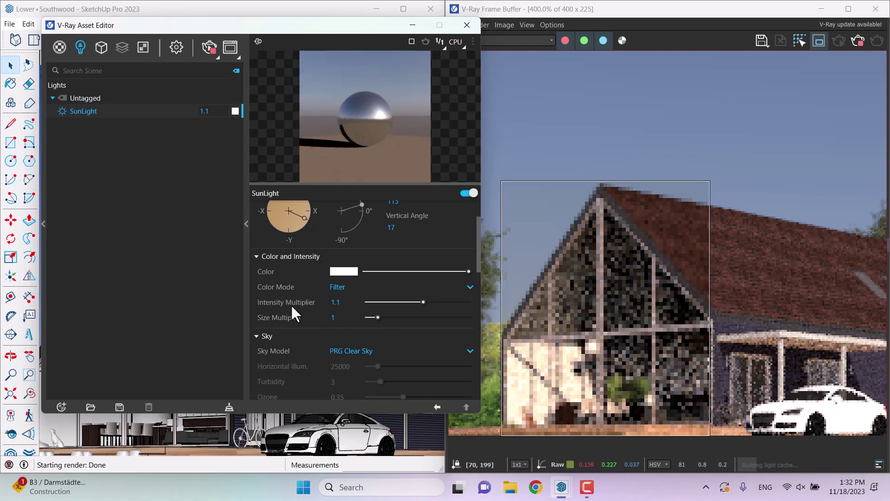
Step: Try a sun size multiplier of about 6.3 for softer shadows and settle on 1.2
click(339, 319)
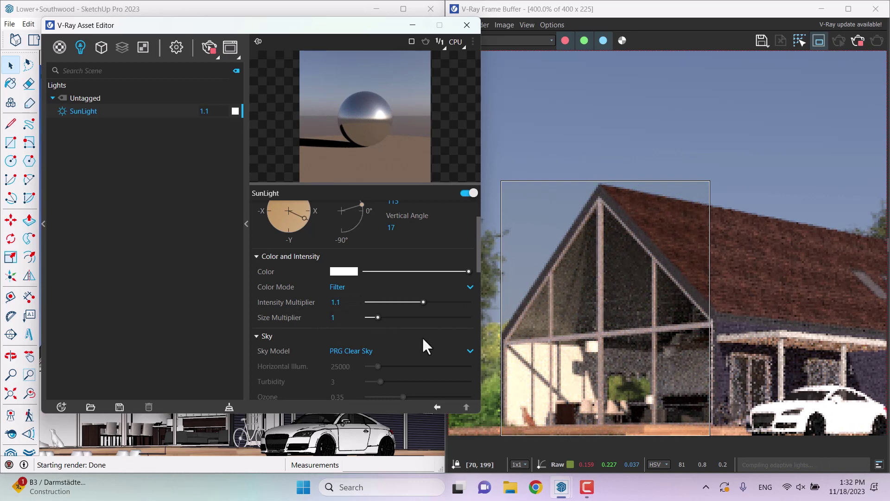
drag(377, 317, 432, 319)
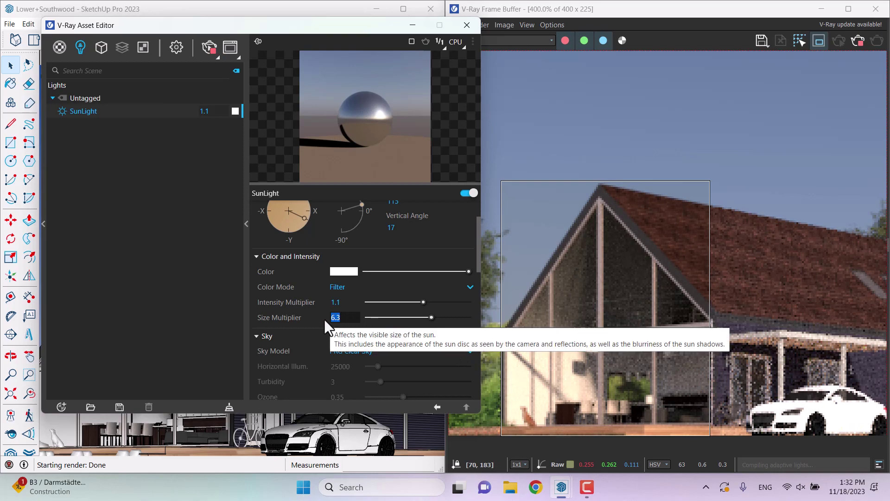
text(1.2)
key(Return)
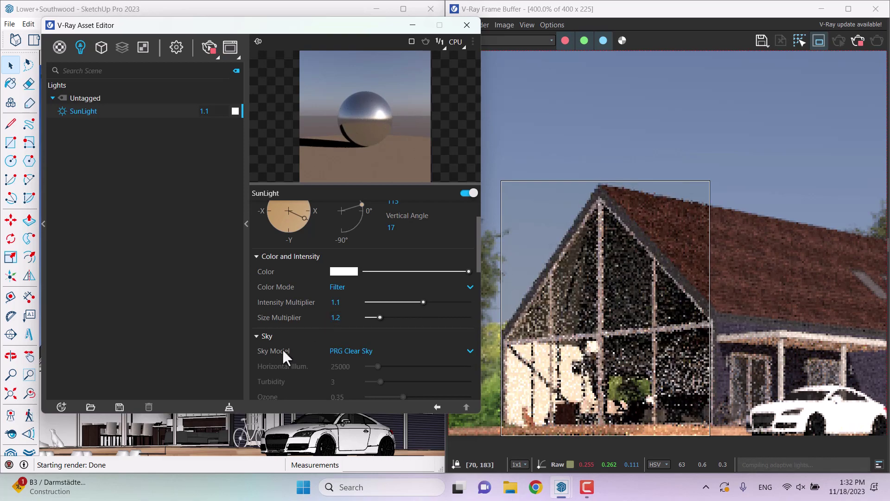
Step: Try the Preetham et al sky model and switch the sky model to Hosek et al
click(340, 351)
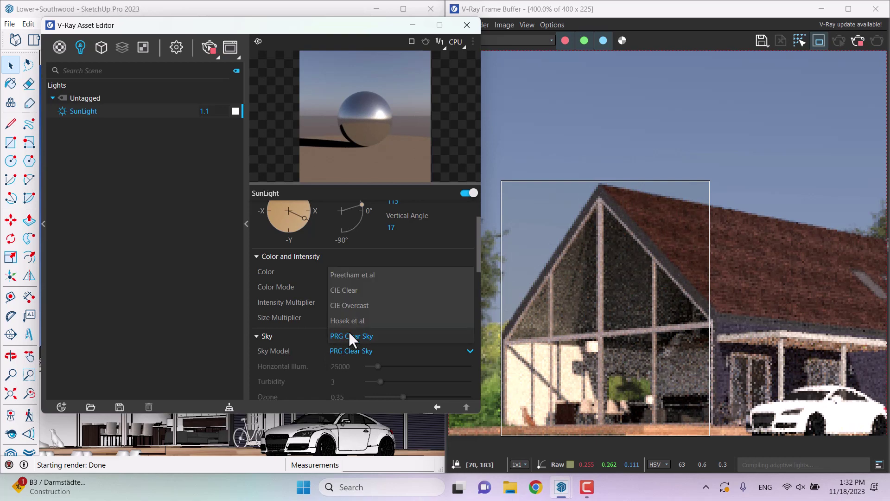
click(366, 277)
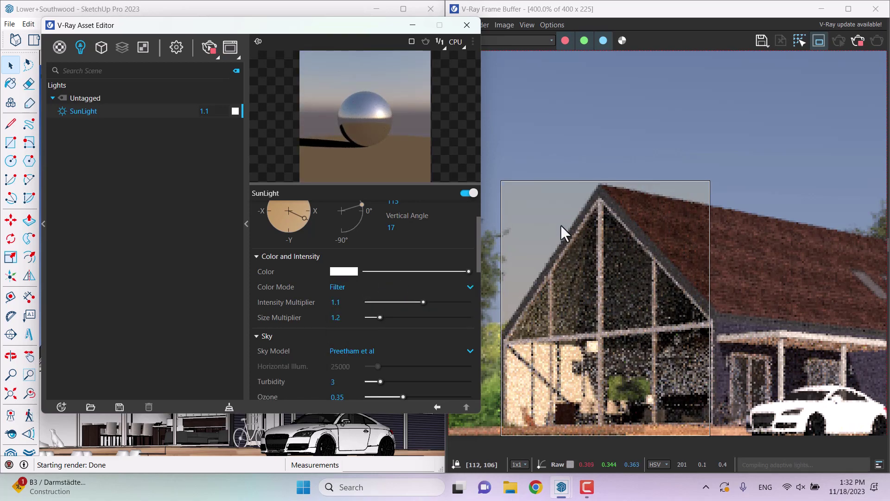
click(359, 351)
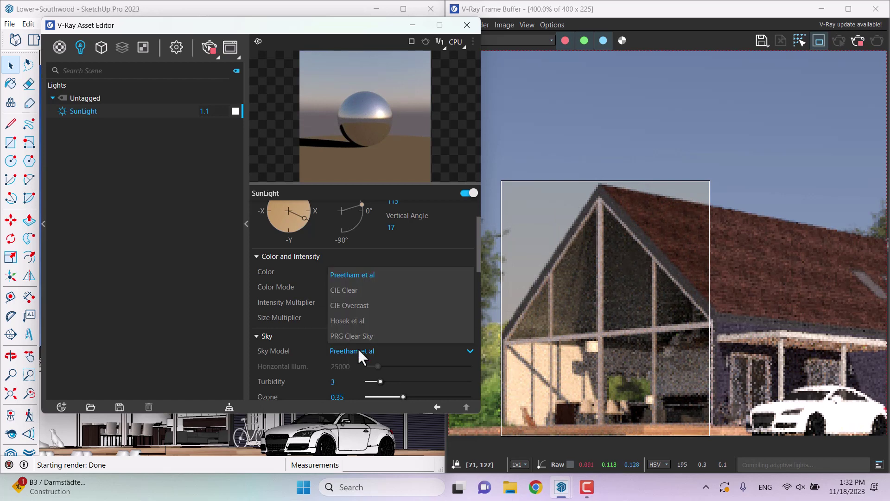
click(354, 320)
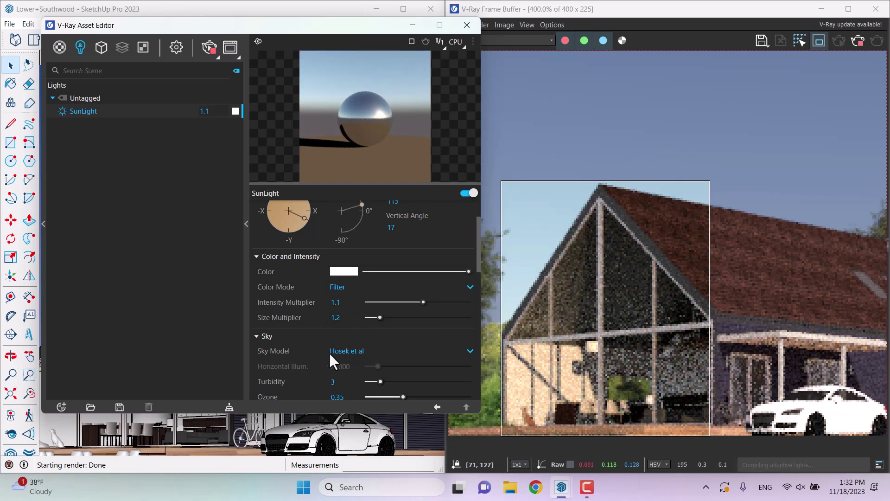
Step: Enable Clouds for the SunLight sky and look over the cloud parameters
scroll(314, 367, down, 6)
scroll(312, 369, up, 3)
scroll(314, 370, up, 1)
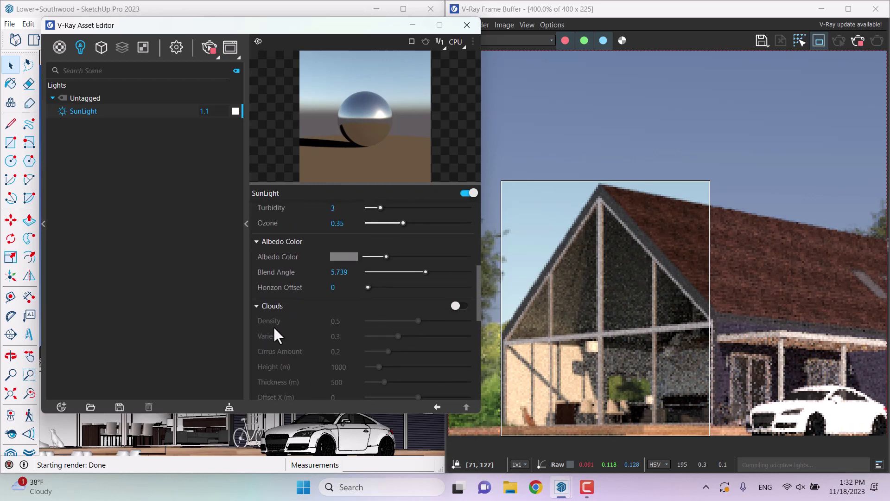
click(457, 306)
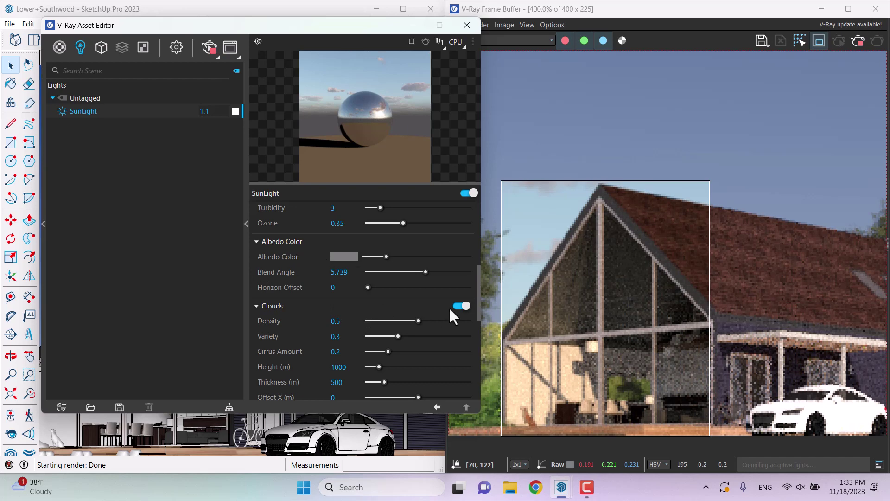
scroll(446, 328, down, 3)
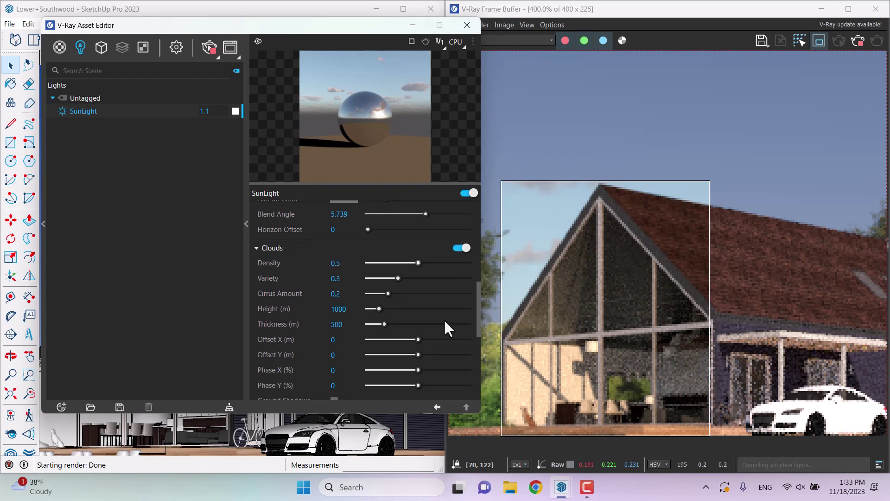
Step: Collapse the Clouds, Sky and Albedo Color sections of the SunLight parameters
click(274, 250)
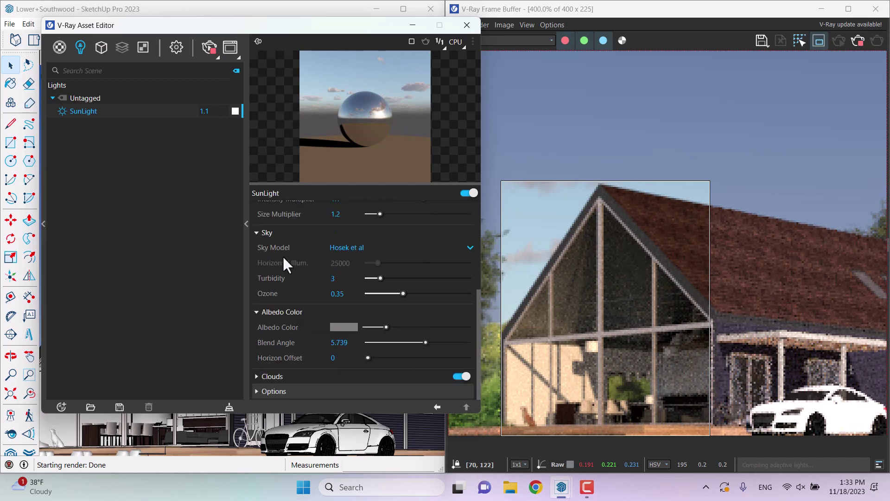
click(271, 233)
click(270, 307)
scroll(270, 304, up, 3)
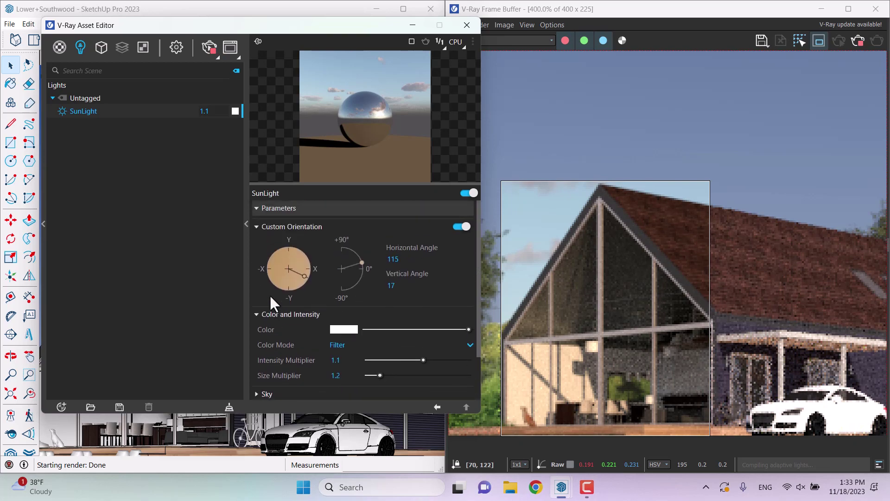
click(263, 232)
click(263, 233)
Step: Hide the SunLight parameters, close the V-Ray Asset Editor and maximize the model window
click(246, 226)
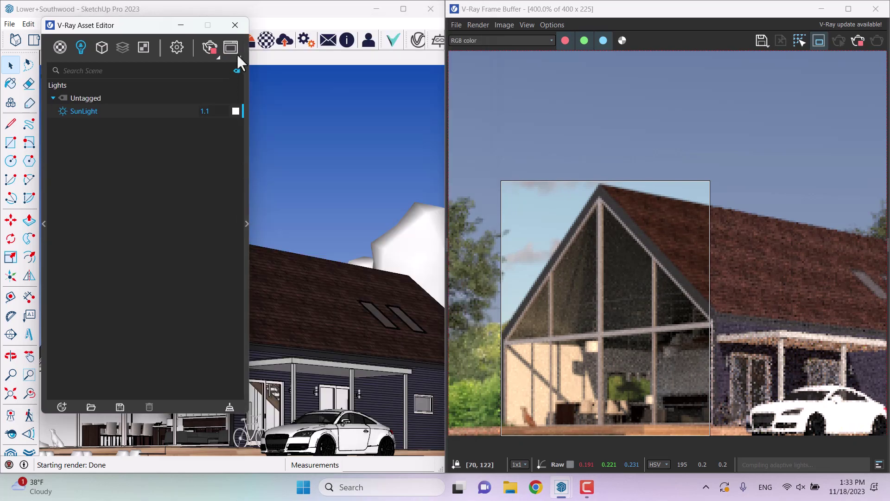
click(235, 25)
click(403, 9)
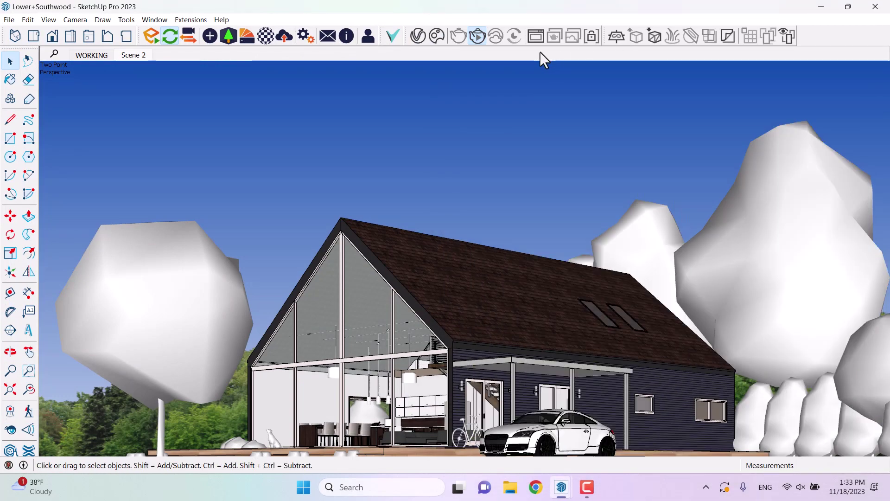
Step: Show the V-Ray Lights toolbar docked below the V-Ray tools and open V-Ray Light Gen without signing into Chaos Cosmos
right_click(406, 36)
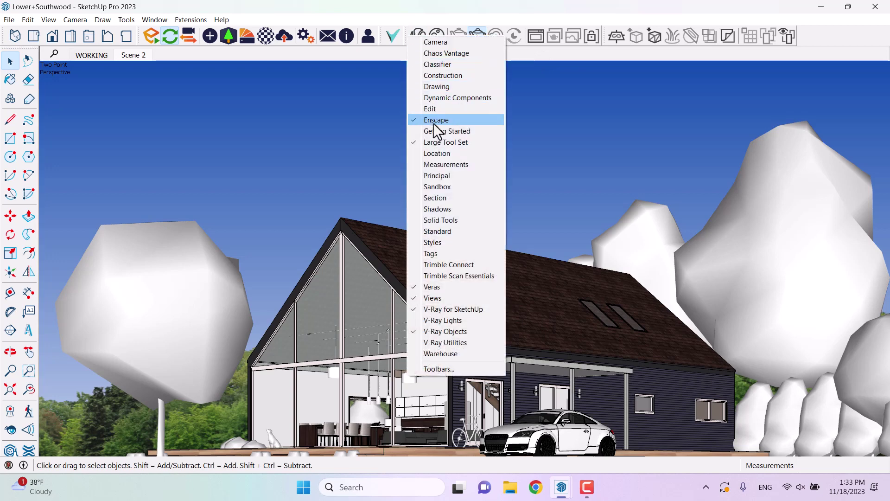
click(434, 320)
drag(63, 46, 426, 40)
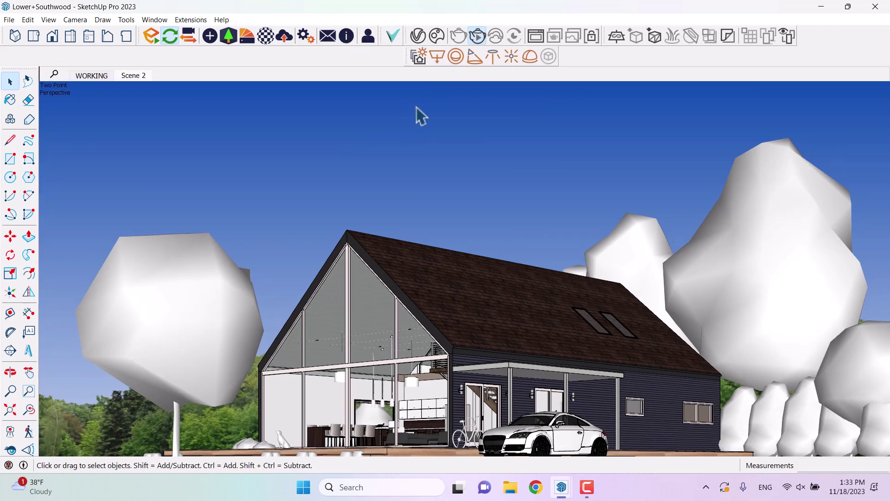
click(419, 63)
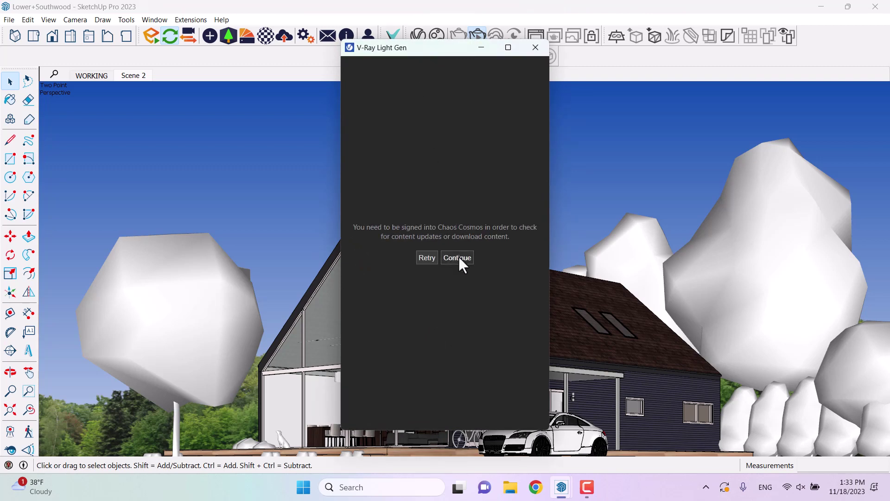
click(457, 258)
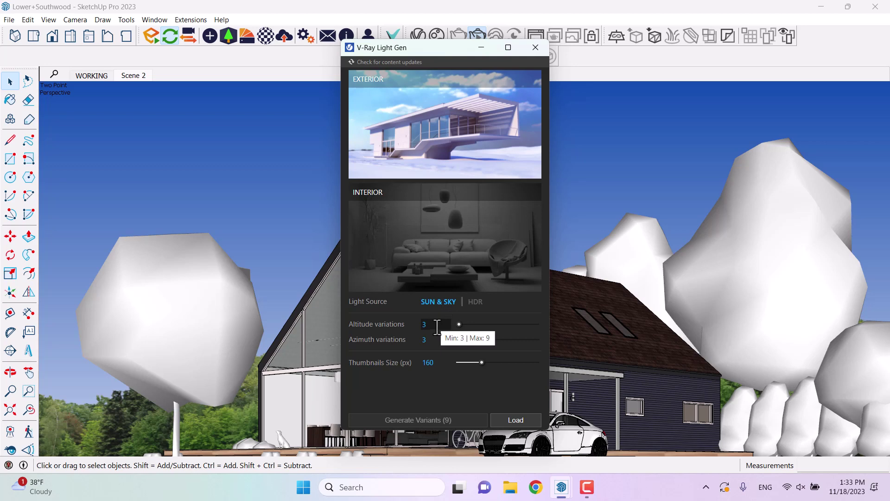
Step: Try 4 azimuth variations in Light Gen, return the value to 3, and open and dismiss the file selection for loading
drag(458, 325, 480, 340)
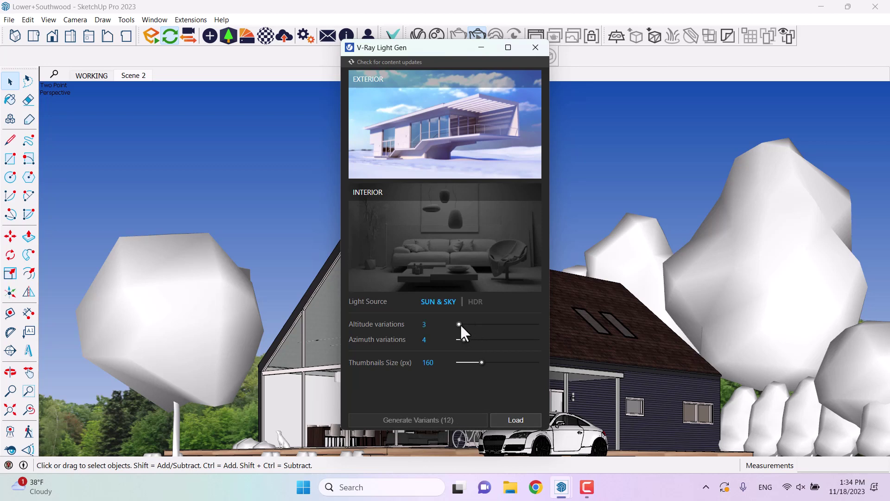
drag(461, 343, 450, 340)
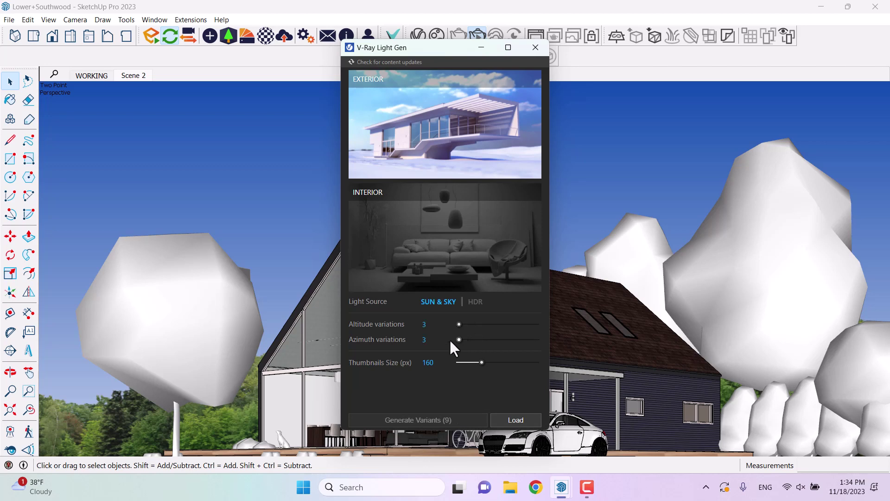
click(502, 420)
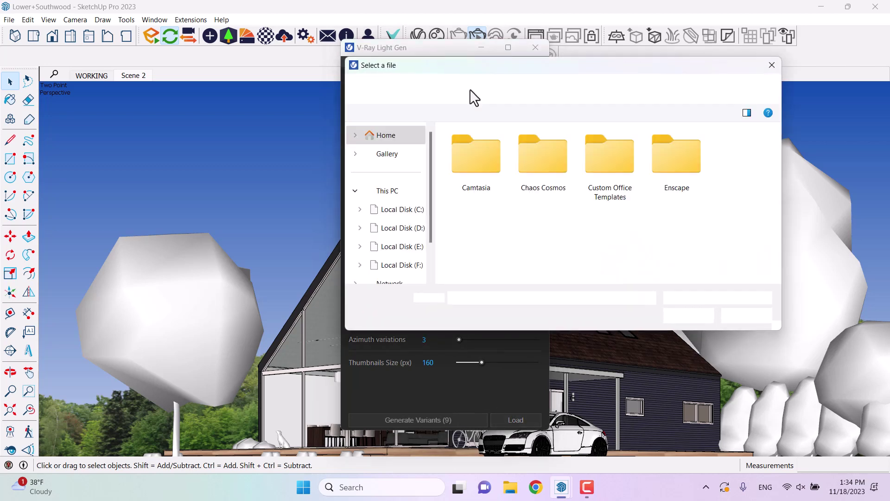
click(771, 64)
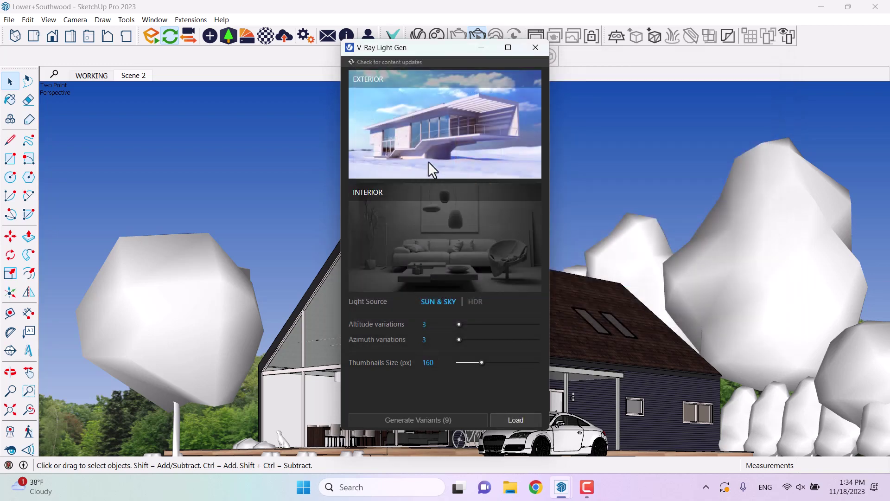
Step: Close the V-Ray Frame Buffer with its running render and generate the 9 exterior Sun & Sky lighting variants
mouse_move(564, 487)
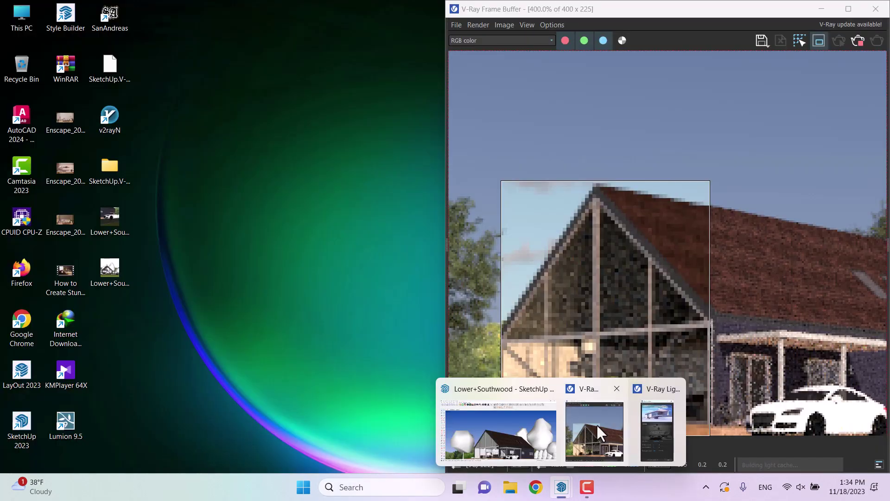
click(597, 424)
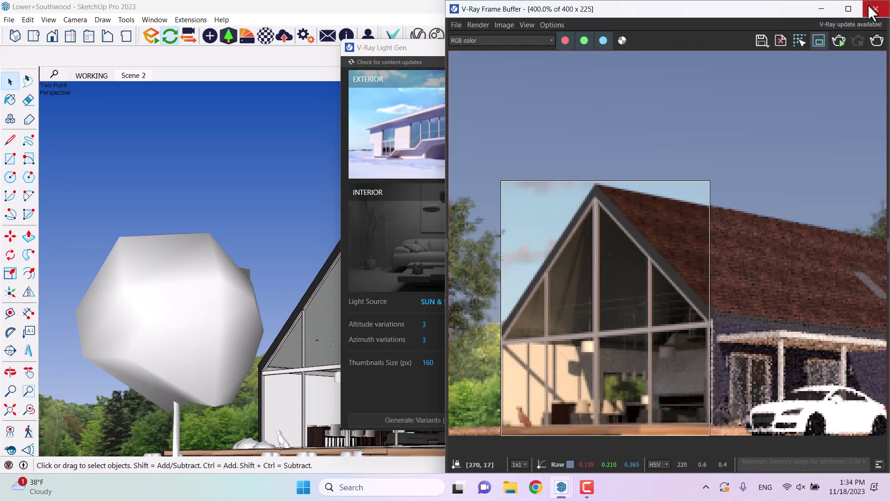
click(875, 9)
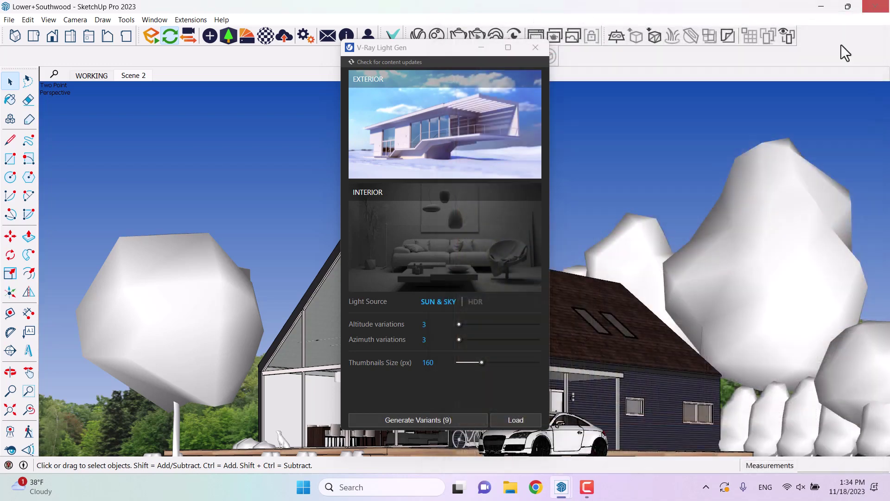
click(423, 420)
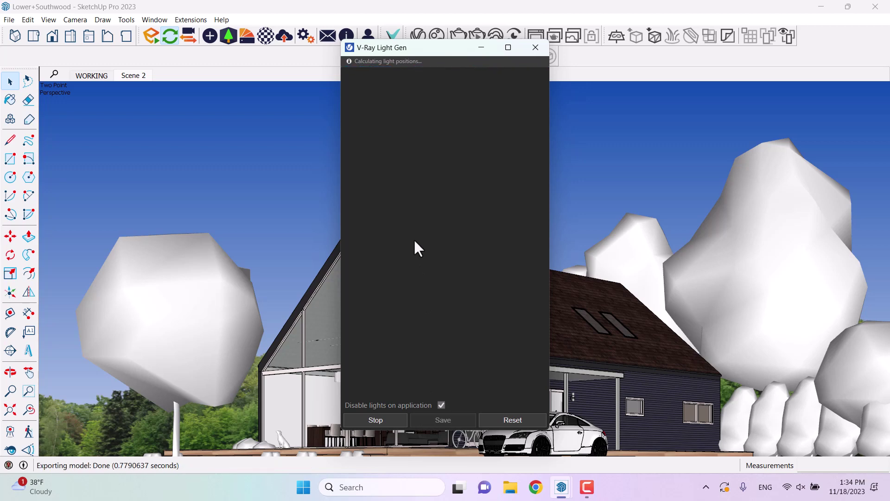
click(587, 487)
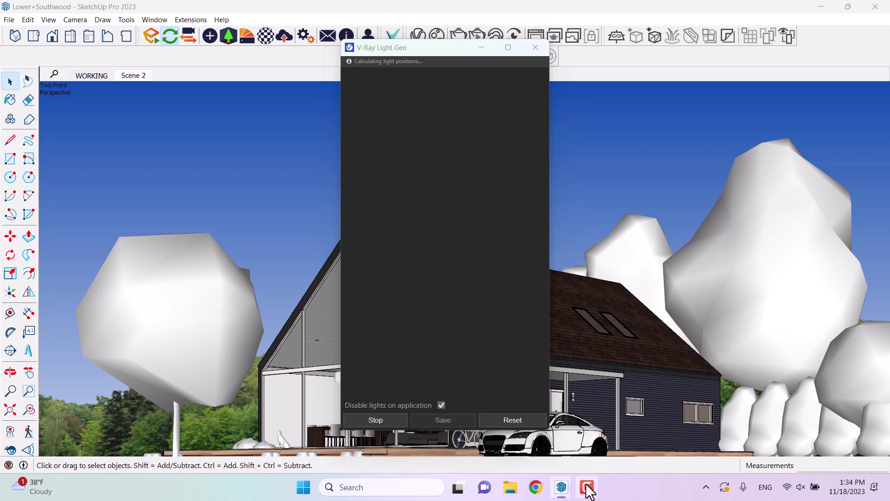
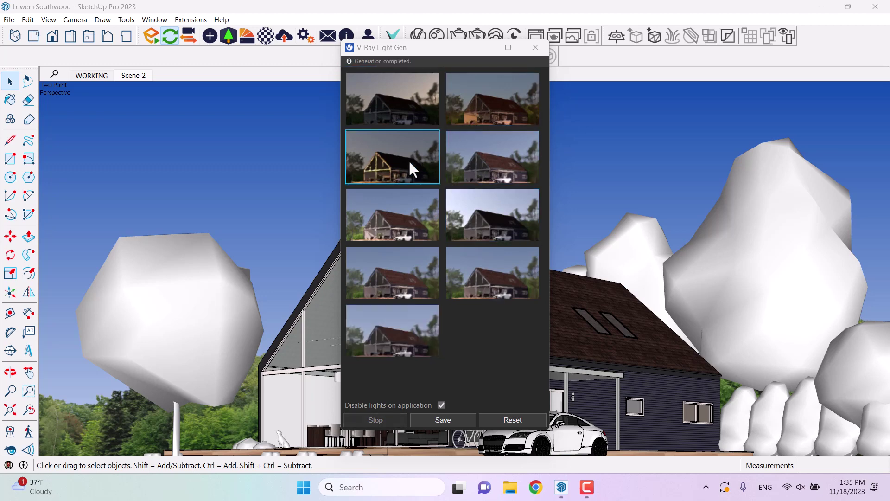
Step: Apply the warm low-sun variant in the first row and save the lighting scenarios as a lightset file named 1
click(473, 118)
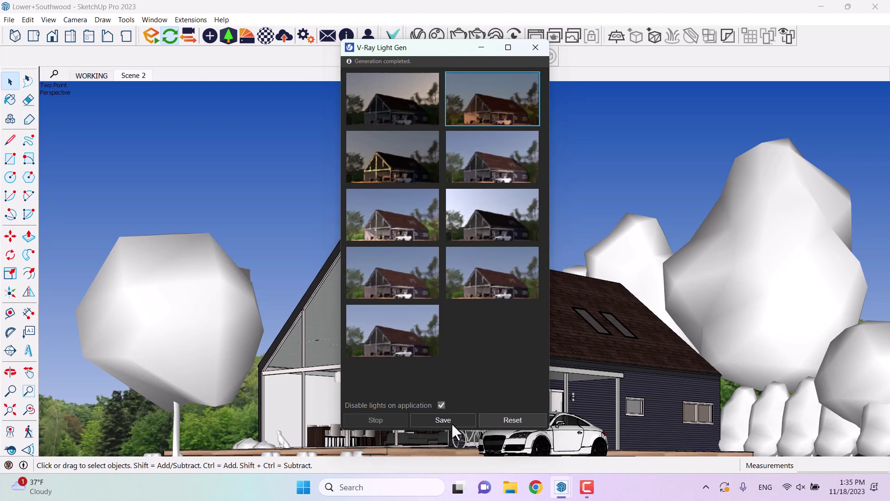
click(452, 422)
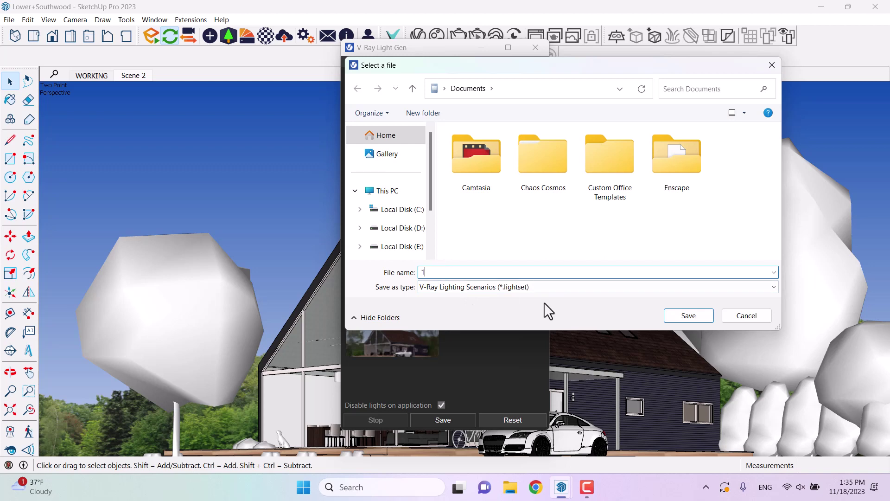
click(698, 315)
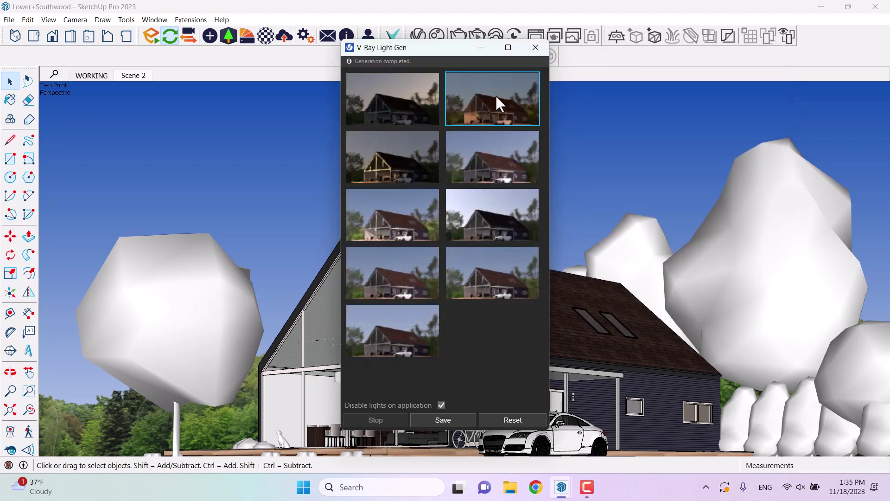
Step: Start an interactive render with the chosen lighting variant and close the V-Ray Light Gen window
click(481, 36)
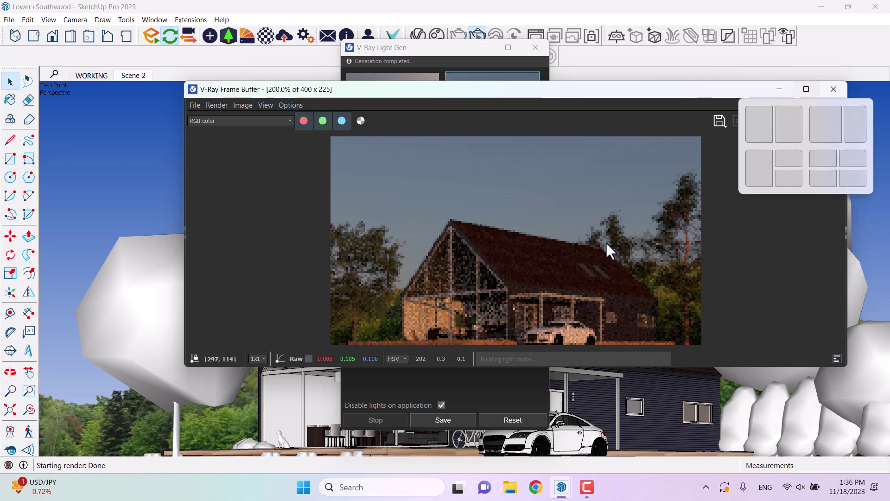
click(484, 390)
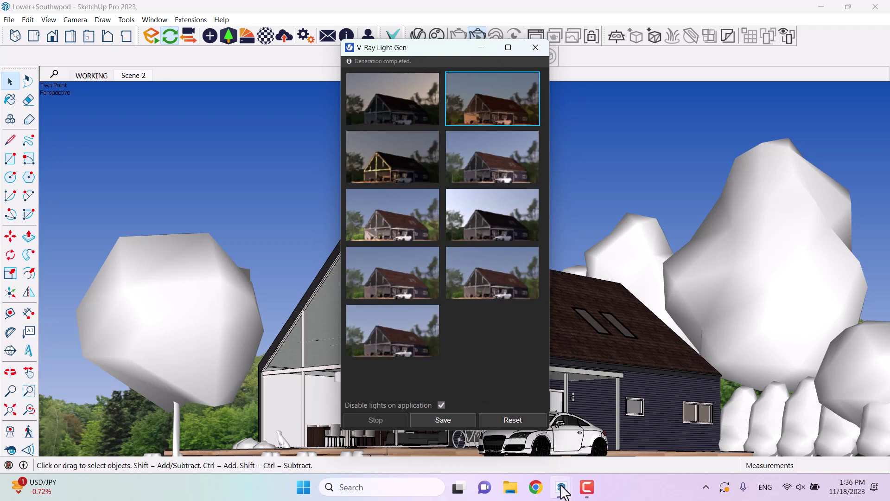
mouse_move(563, 487)
click(602, 428)
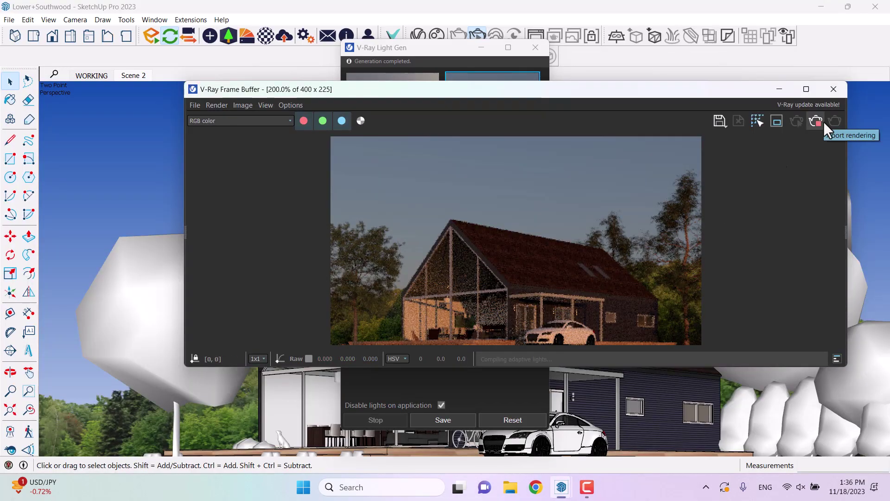
click(833, 89)
click(536, 48)
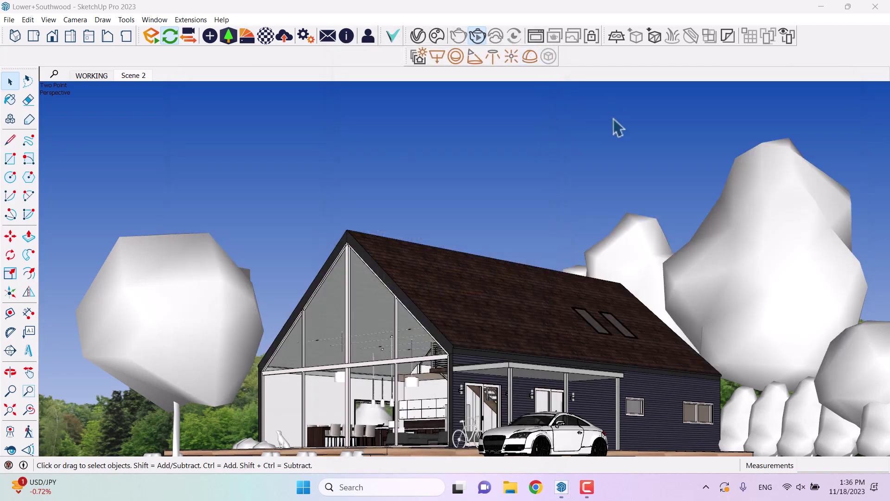
Step: Maximize the V-Ray Frame Buffer and define a render region around the car in front of the house
mouse_move(561, 487)
click(591, 436)
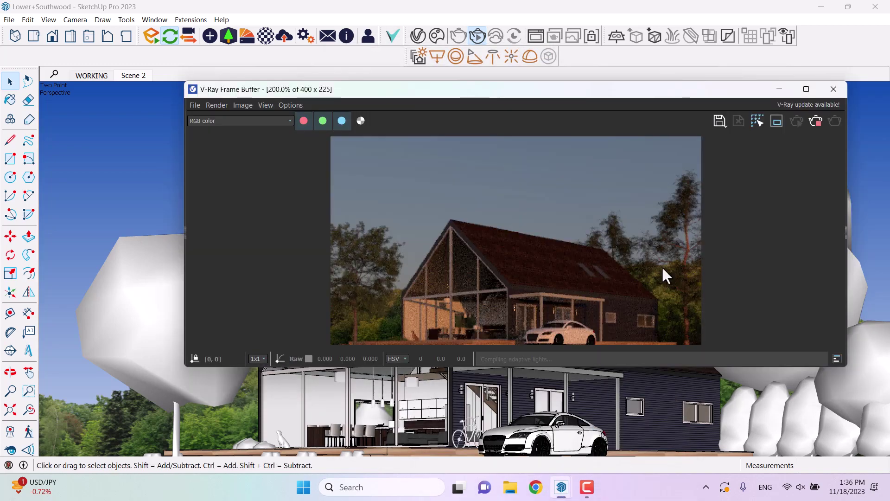
click(807, 89)
scroll(463, 320, up, 1)
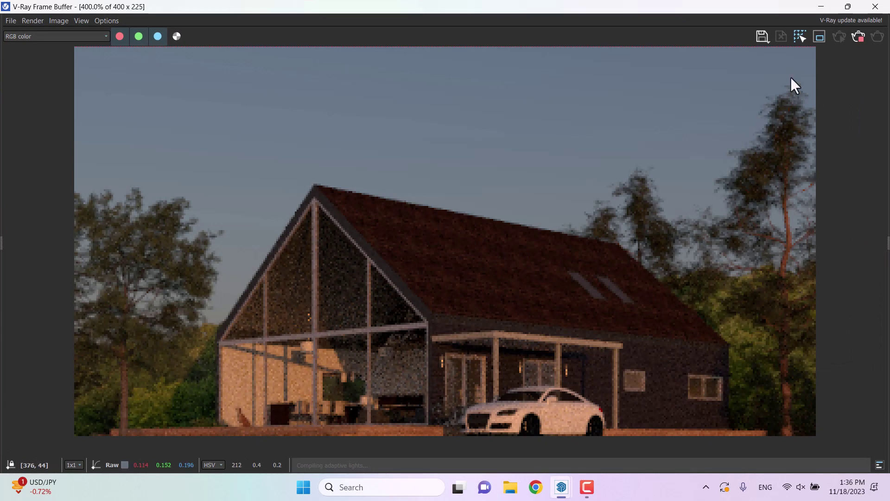
click(819, 36)
drag(324, 310, 522, 363)
drag(532, 182, 534, 362)
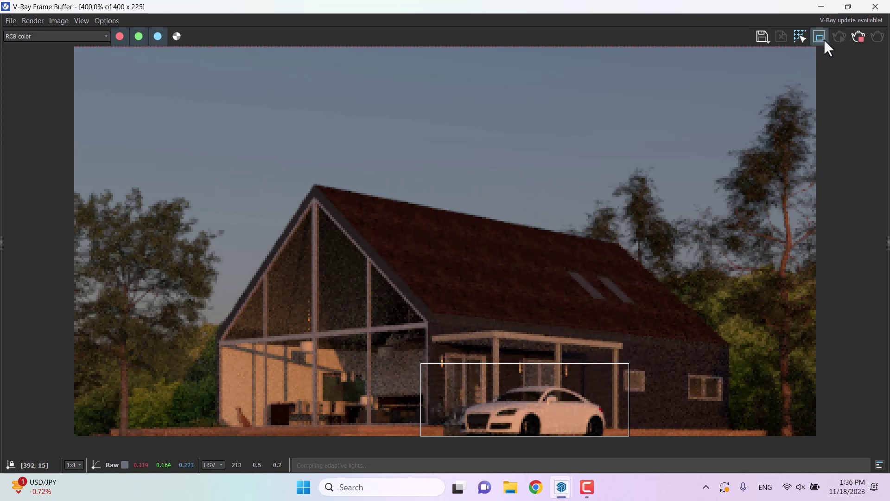
Step: Place the model window and the frame buffer side by side and restart the interactive render for the car region
click(850, 38)
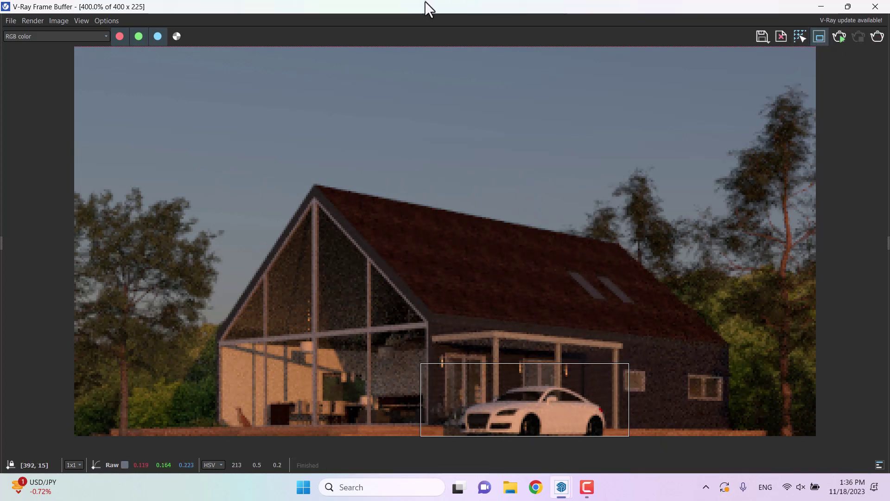
drag(424, 1, 888, 195)
click(241, 197)
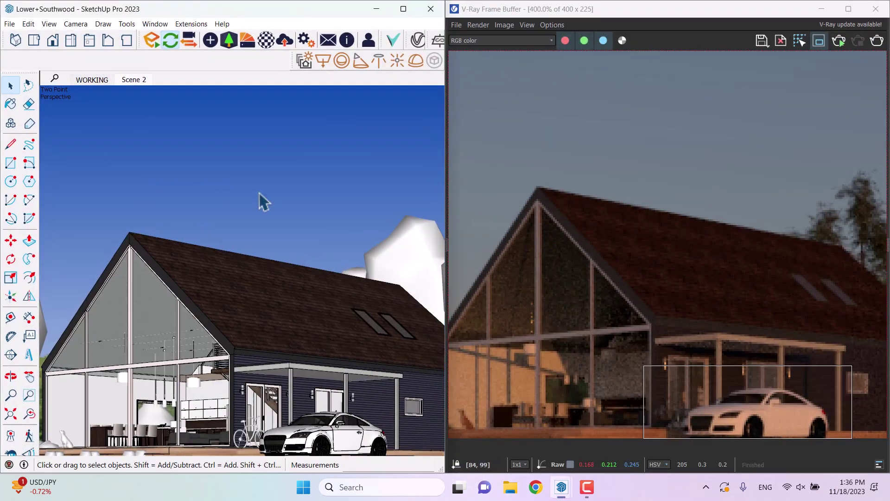
click(841, 41)
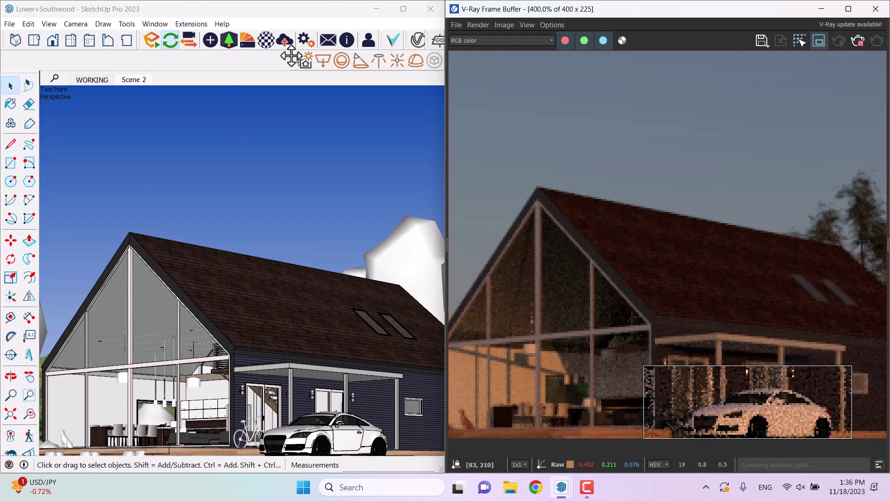
Step: Move the main V-Ray toolbar into view, open the Asset Editor and sample the white car body's material from the model
mouse_move(408, 40)
mouse_down()
mouse_move(185, 70)
mouse_move(16, 67)
mouse_up()
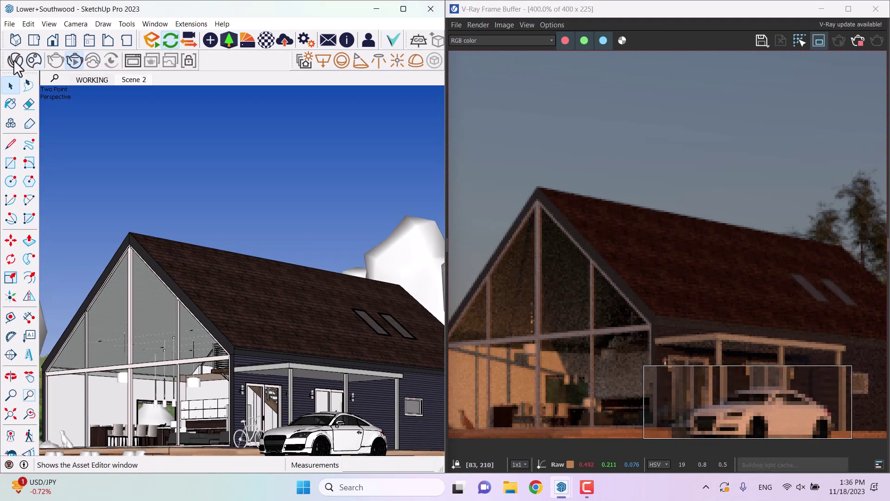
click(14, 62)
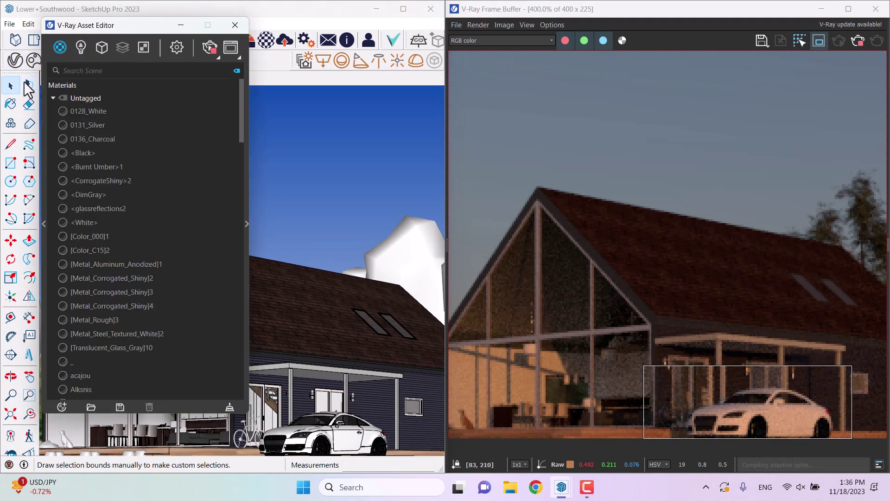
click(10, 106)
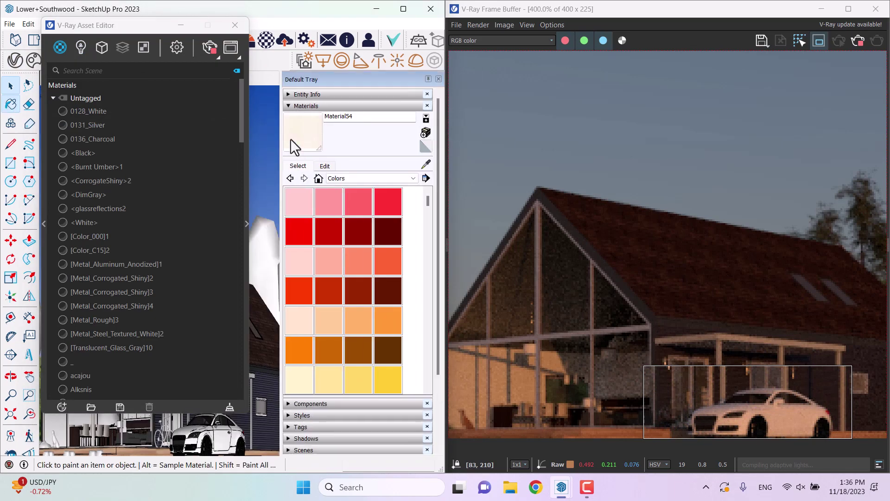
click(426, 164)
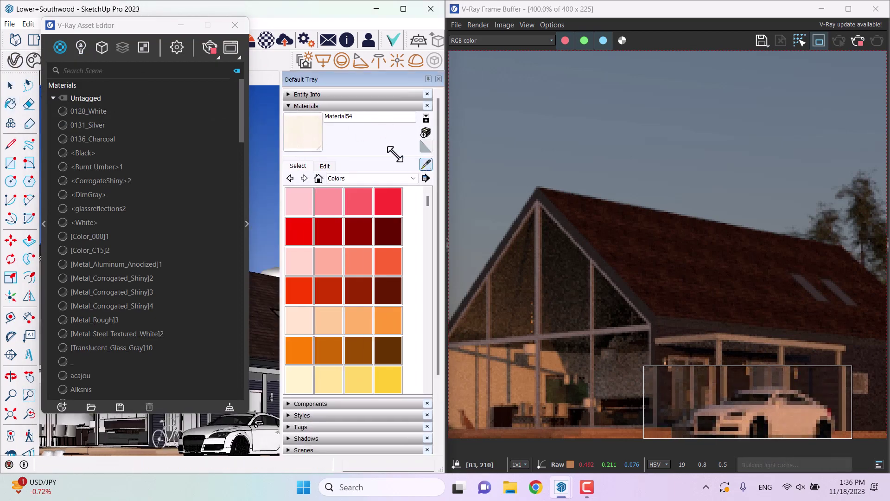
mouse_move(138, 25)
mouse_down()
mouse_move(221, 316)
mouse_move(246, 462)
mouse_move(149, 27)
mouse_up()
click(260, 426)
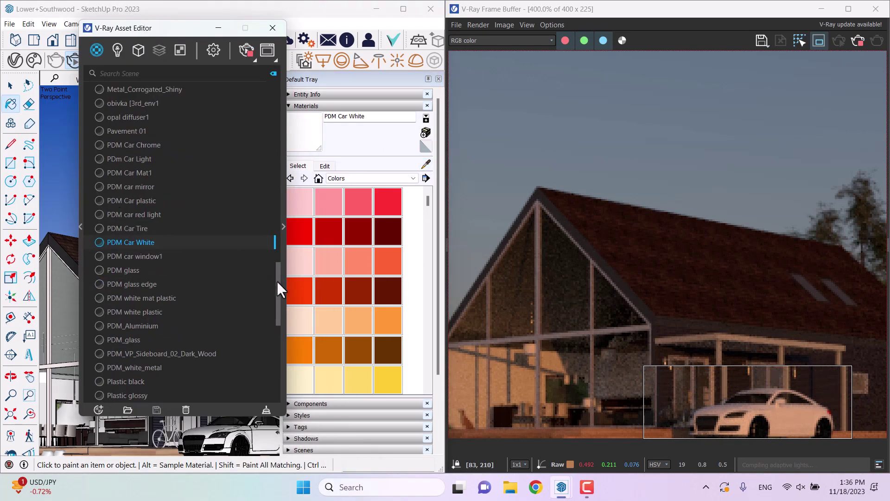
Step: Make the PDM Car White material editable in V-Ray and raise its reflection color to a light grey of 0.83
click(282, 240)
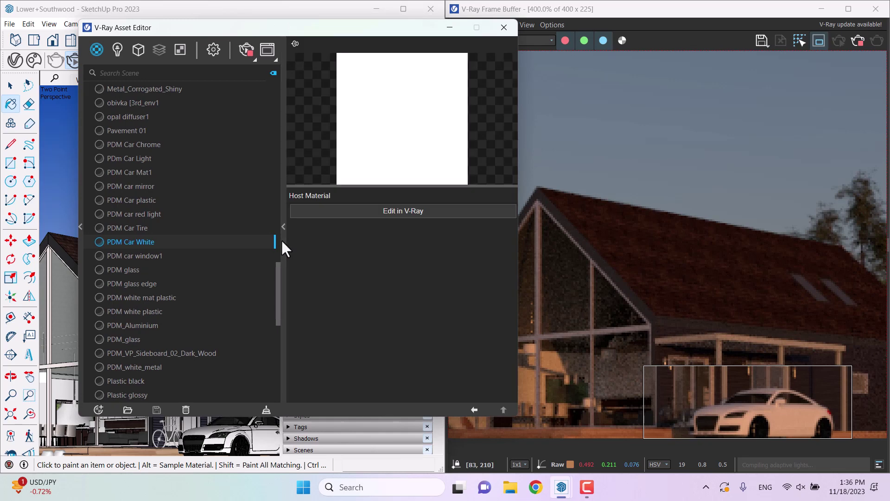
click(394, 212)
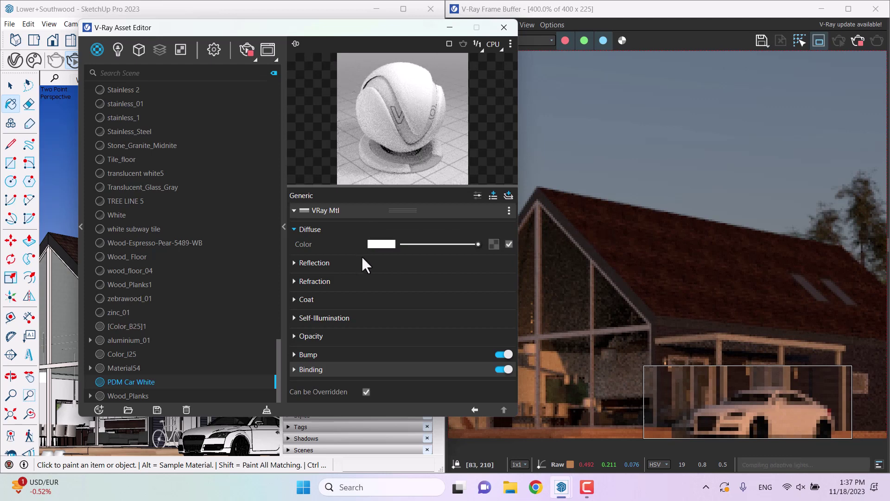
click(322, 263)
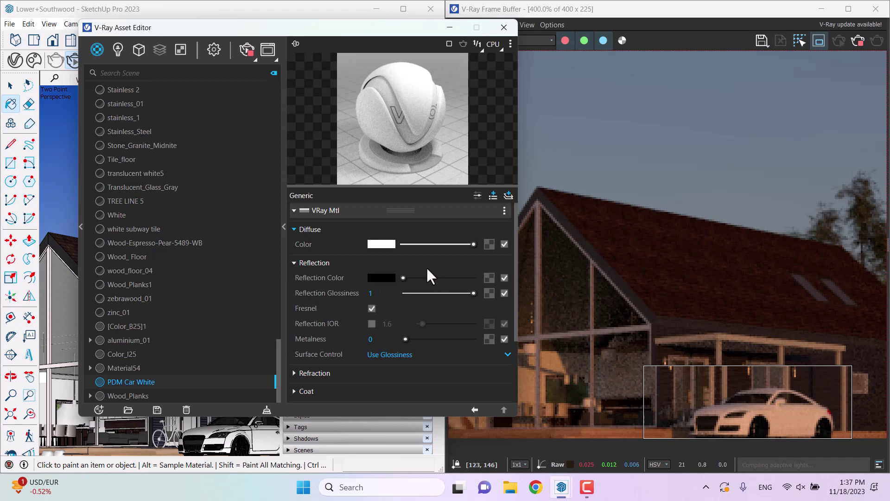
drag(403, 277, 449, 277)
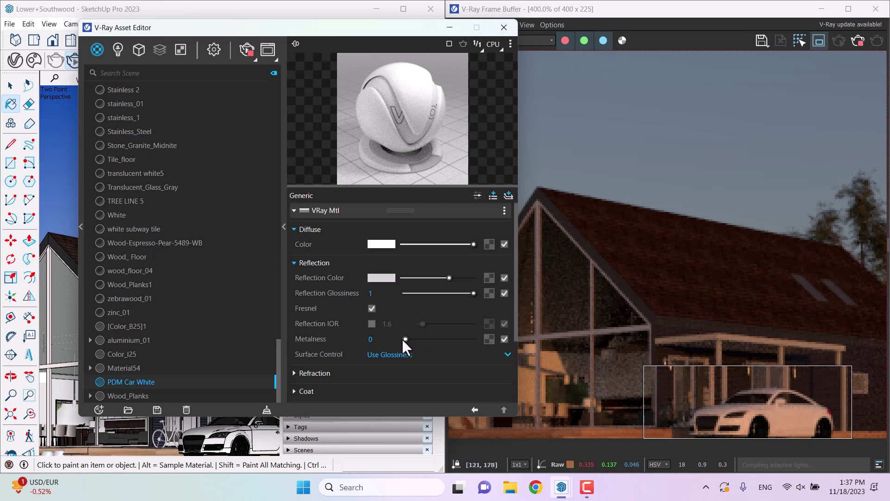
Step: Set the PDM Car White material's metalness to 0.43
drag(402, 339, 442, 340)
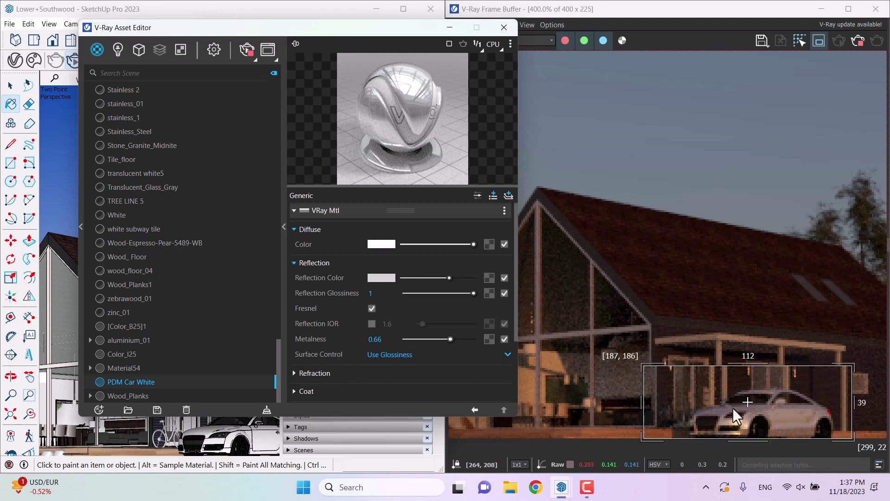
double_click(387, 339)
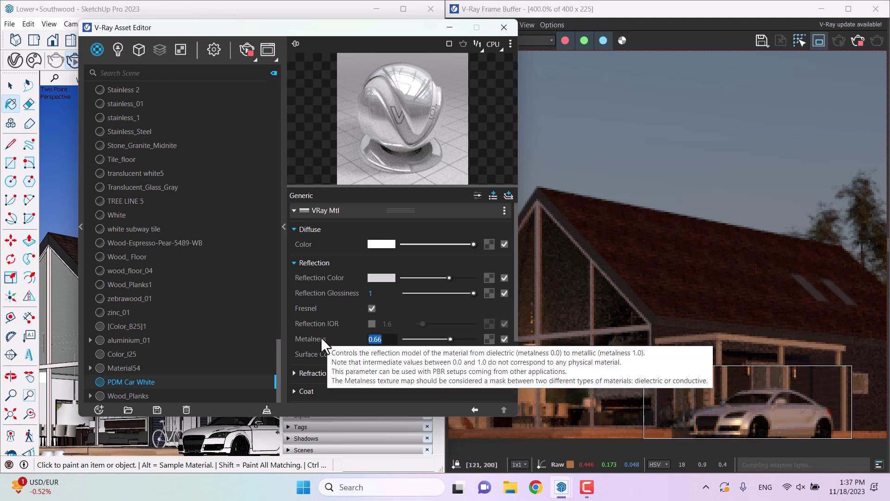
text(0.43)
key(Return)
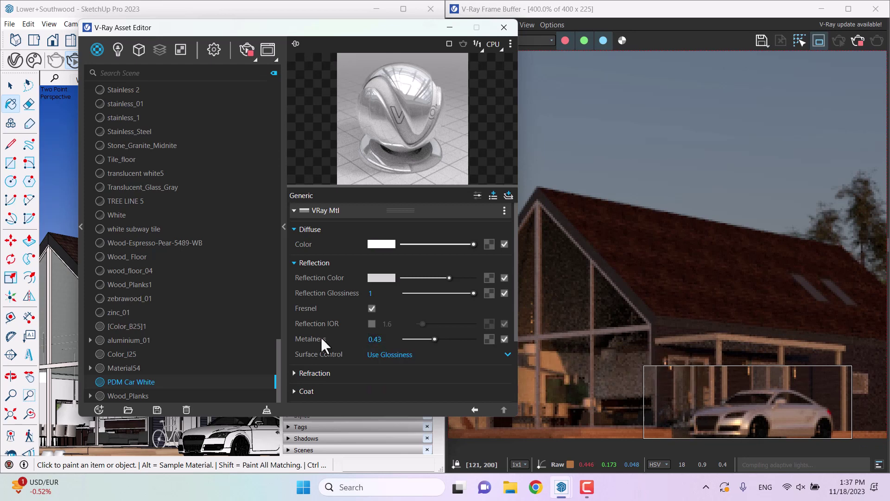
Step: Enable a separate reflection IOR for the car paint and set it to 1.39
click(372, 323)
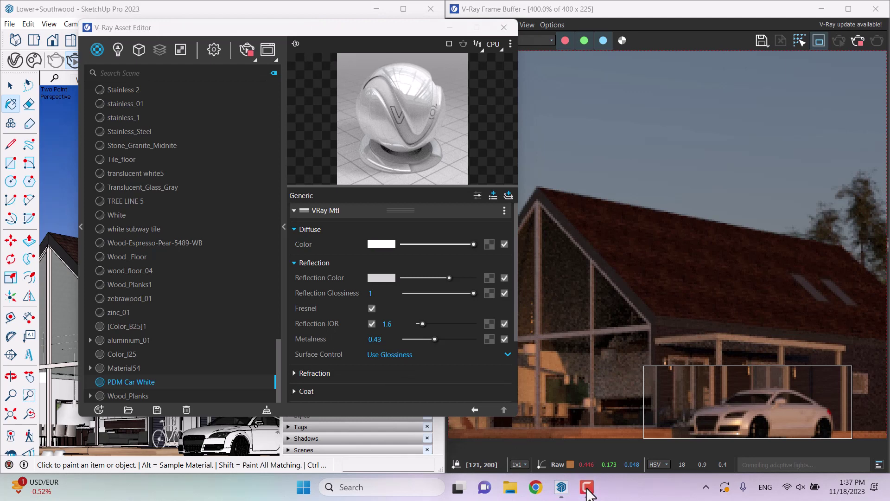
click(388, 323)
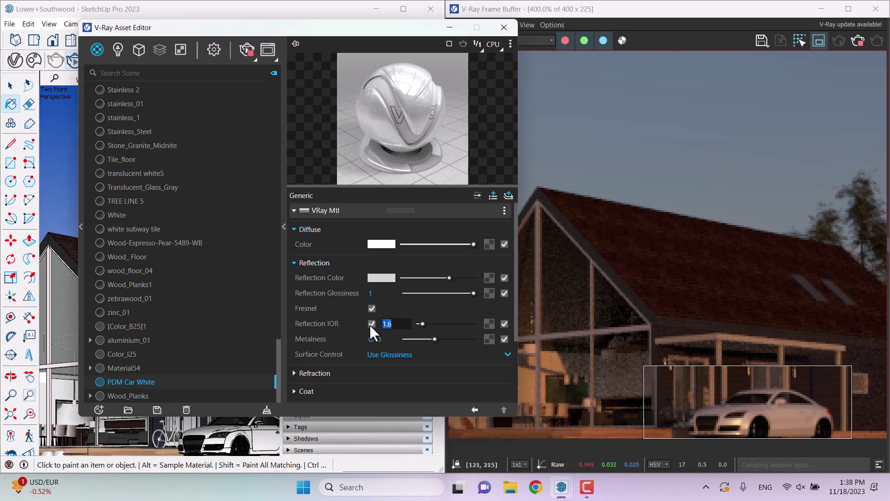
text(1.39)
key(Return)
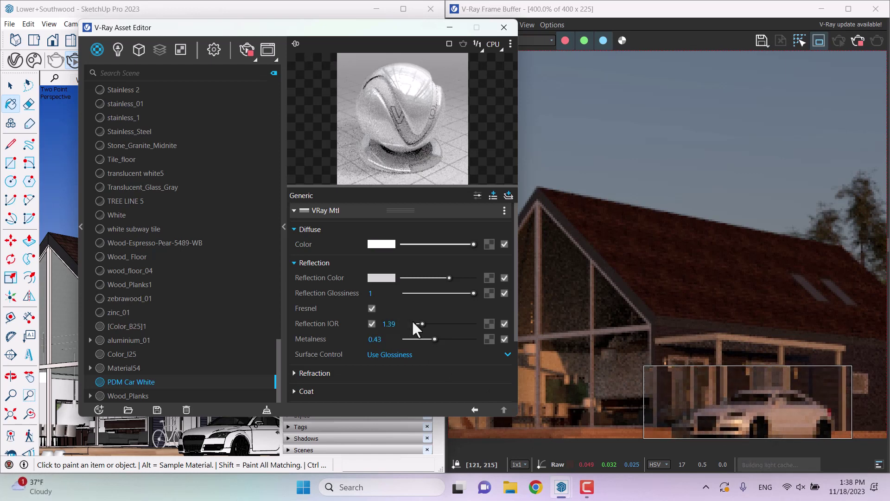
Step: Tint the car paint's reflection color to a pale warm cream of about R 0.941, G 0.886, B 0.738
click(381, 279)
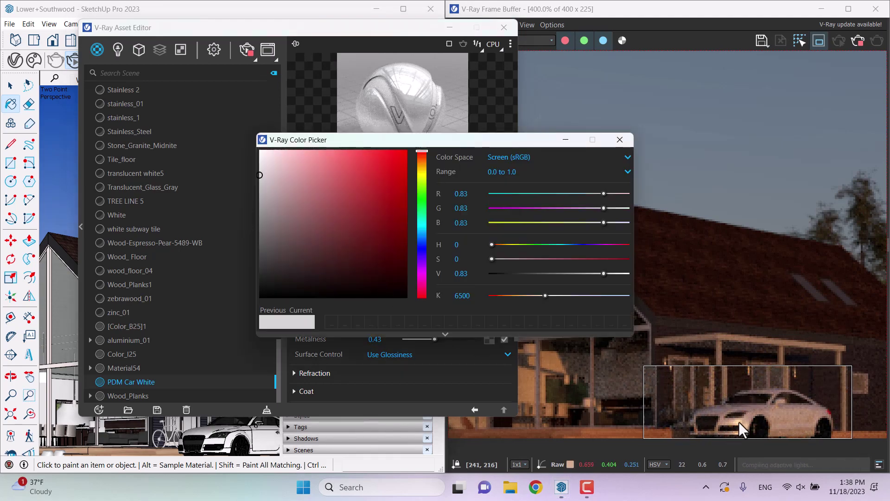
drag(420, 153, 421, 169)
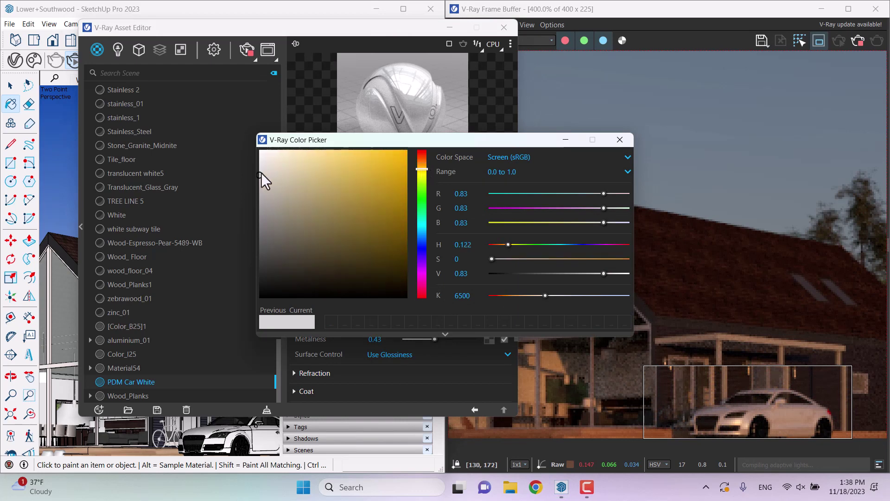
drag(261, 173, 291, 160)
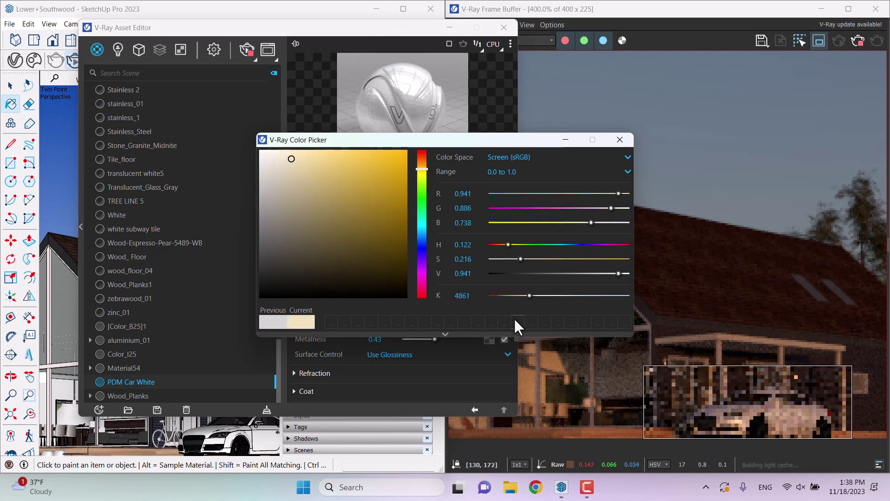
click(619, 140)
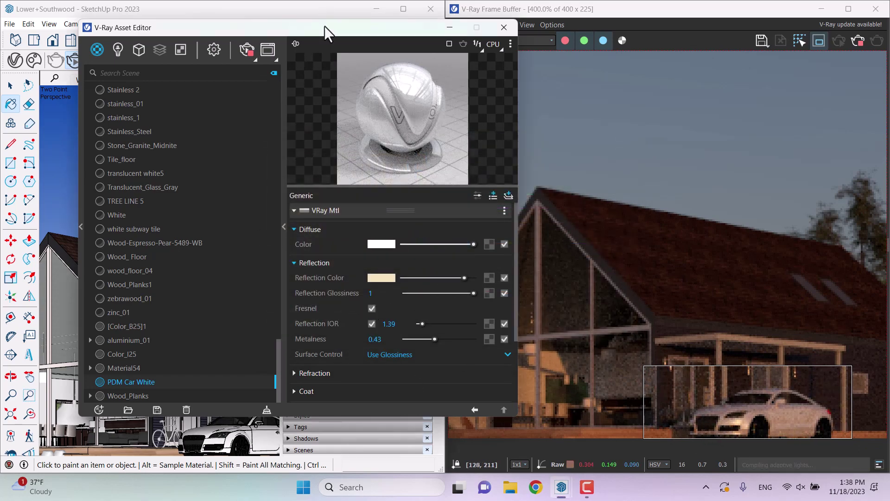
Step: Sample the car's window material from the model and make it editable in V-Ray
mouse_move(324, 26)
mouse_down()
mouse_move(306, 330)
mouse_move(287, 440)
mouse_up()
click(426, 164)
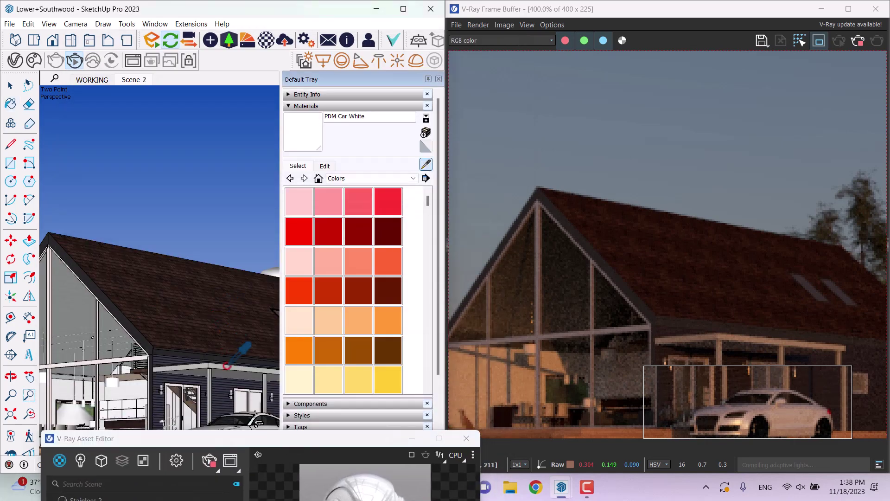
click(225, 419)
drag(225, 430, 194, 83)
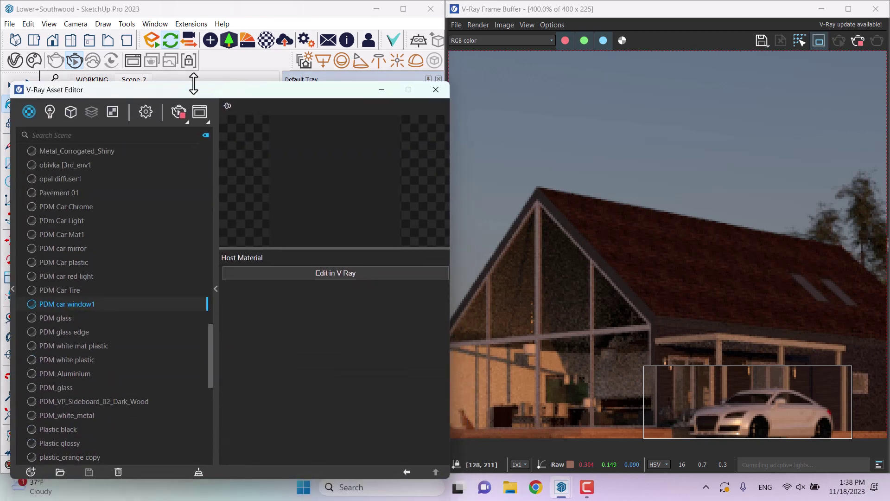
click(311, 273)
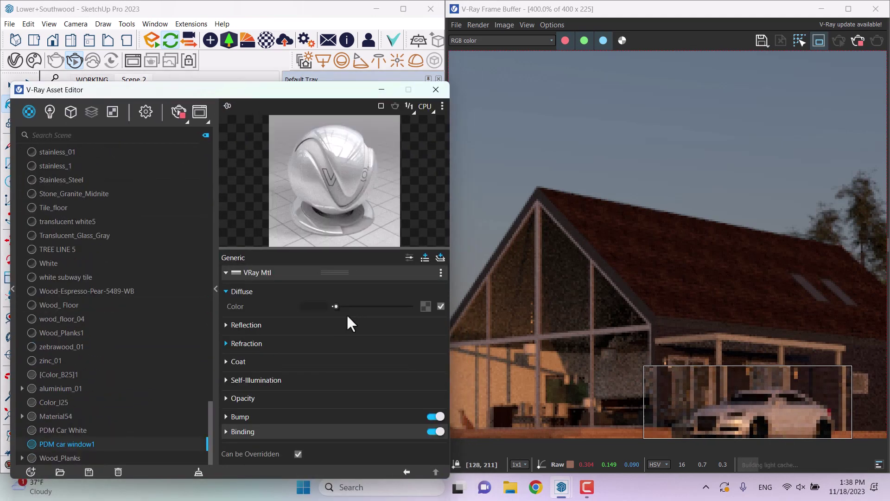
Step: Lighten the PDM car window1 diffuse color to medium grey and raise its reflection color to nearly white
drag(335, 307, 343, 307)
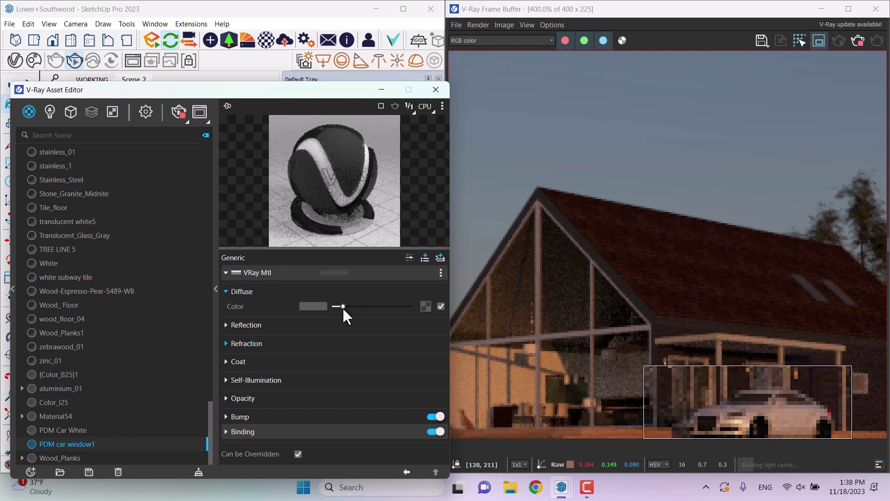
click(246, 325)
drag(334, 340, 394, 342)
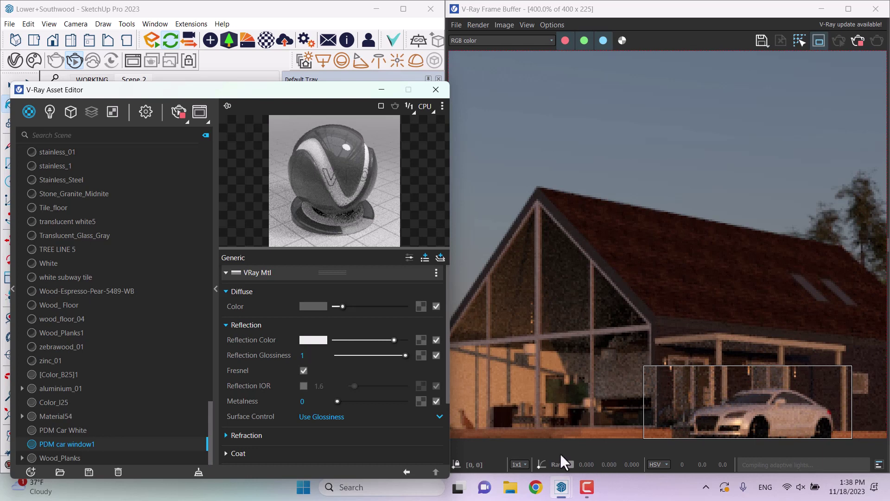
Step: Raise the refraction color of the car window material to a light grey
click(258, 435)
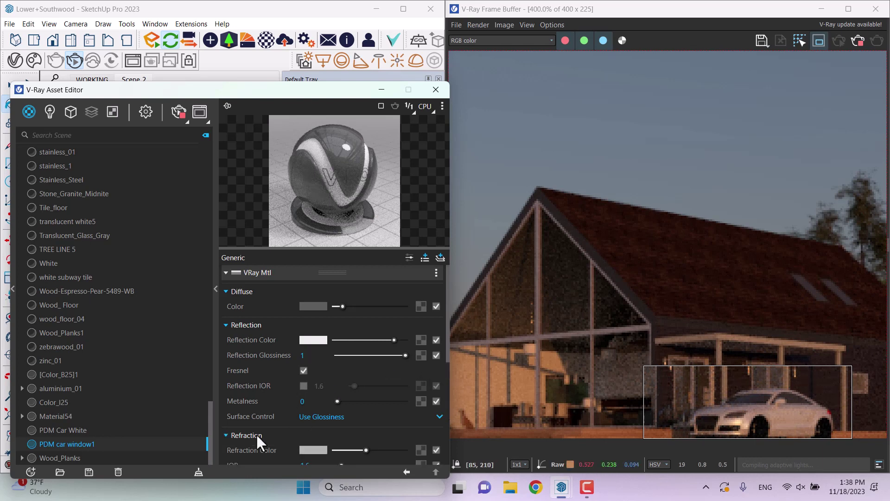
scroll(274, 431, down, 3)
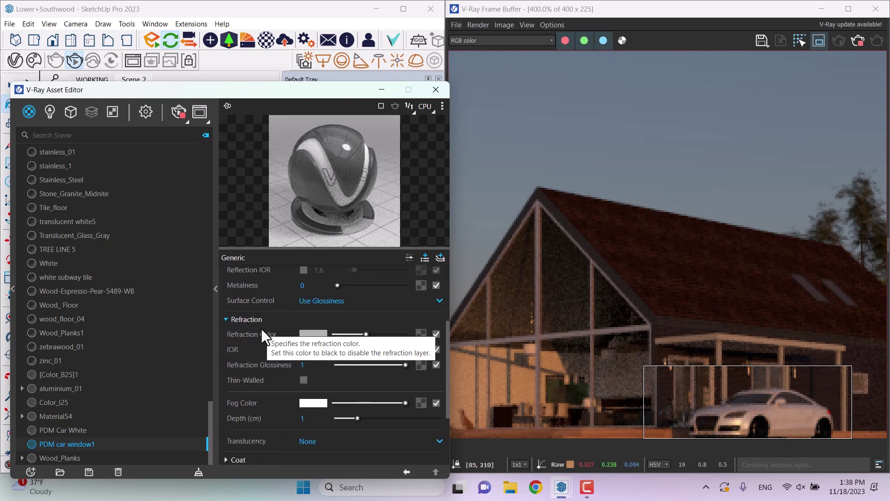
drag(369, 335, 379, 335)
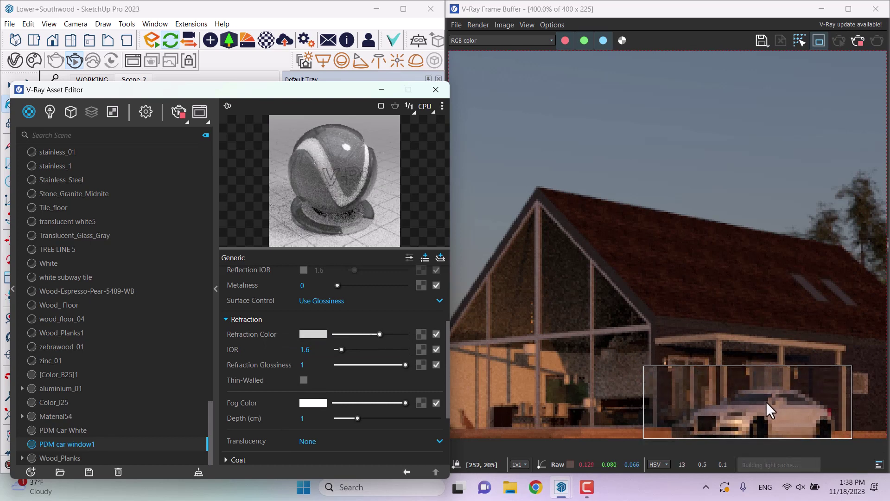
scroll(313, 375, down, 2)
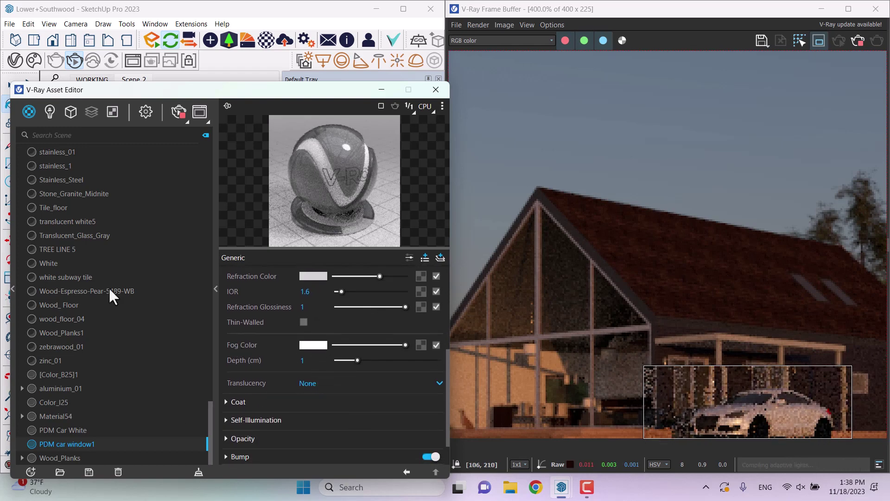
Step: Set the intensity of the LIGHT_GEN_DOME dome light to 1.7
click(146, 113)
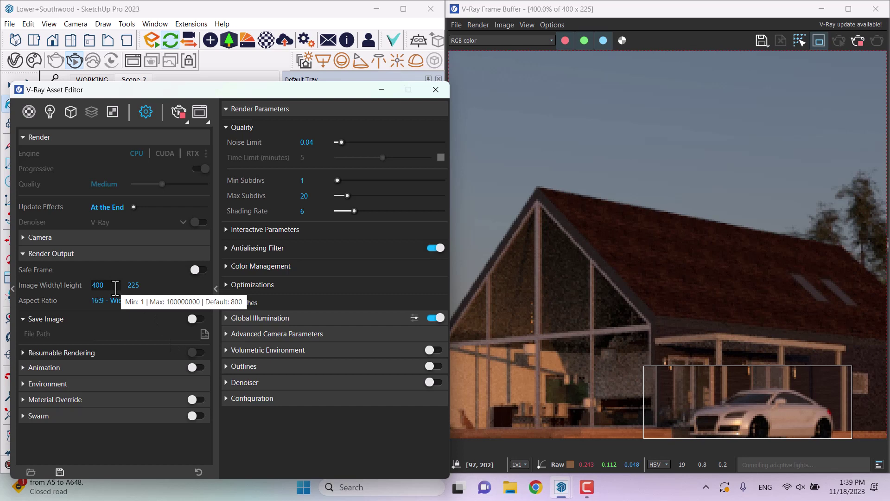
click(49, 111)
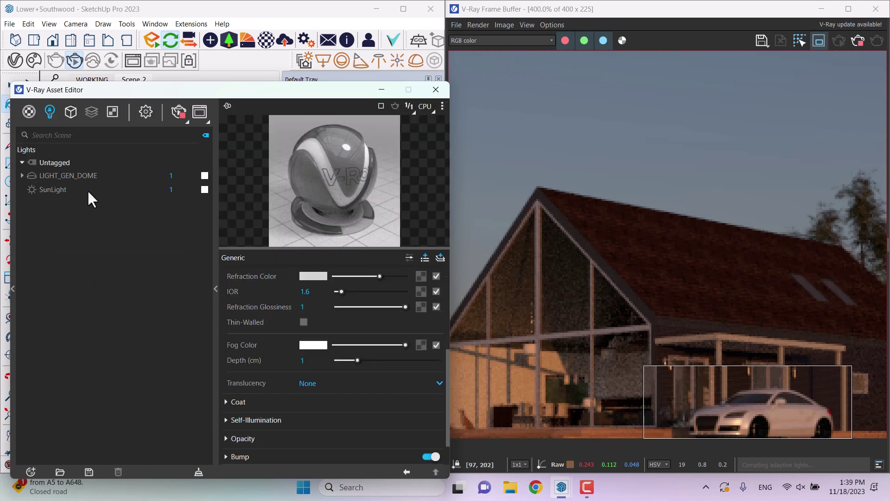
click(66, 176)
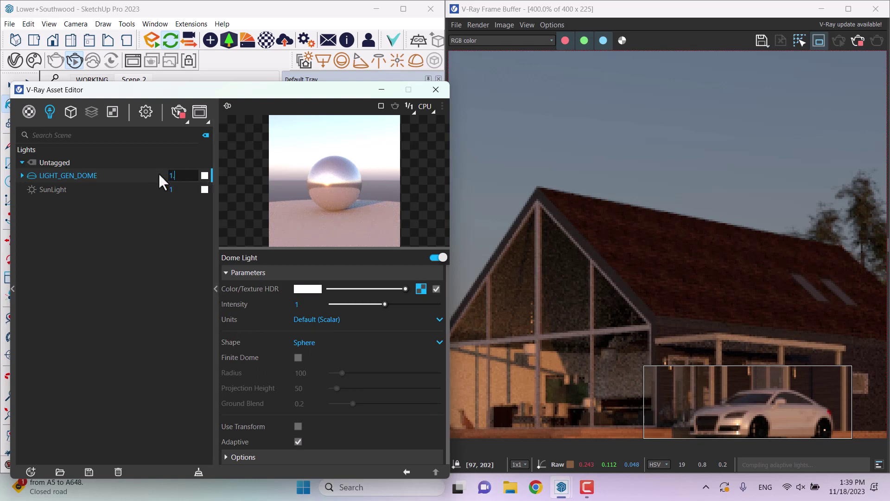
text(7)
key(Return)
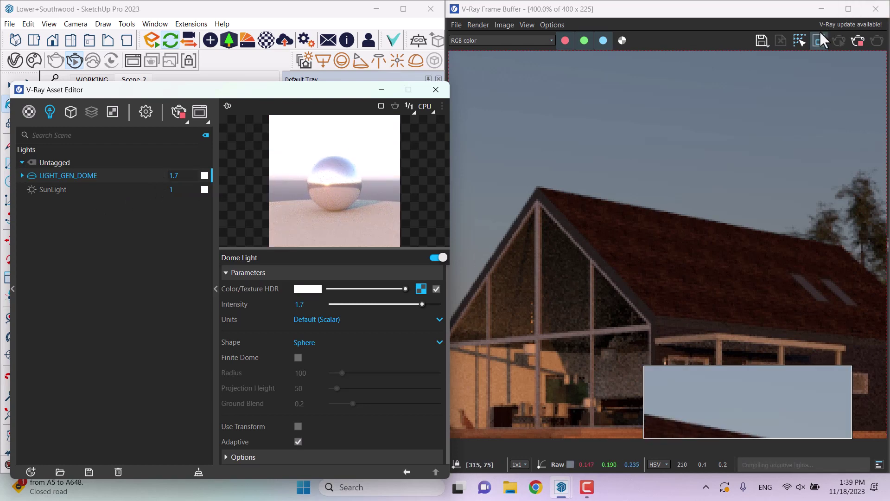
Step: Turn off the render region and zoom the frame buffer out to the full frame
scroll(605, 208, up, 1)
scroll(580, 214, down, 3)
scroll(611, 238, up, 1)
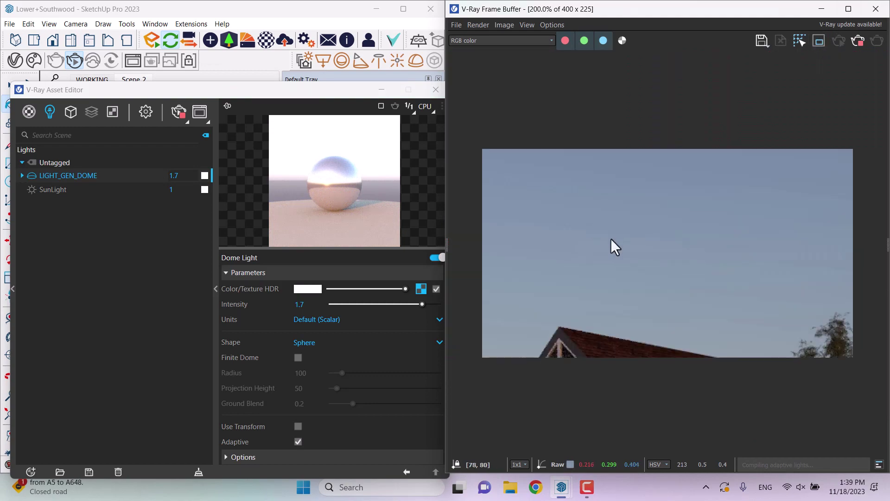
Step: Close the Asset Editor and shift the model view slightly to update the interactive render of the whole house
click(435, 90)
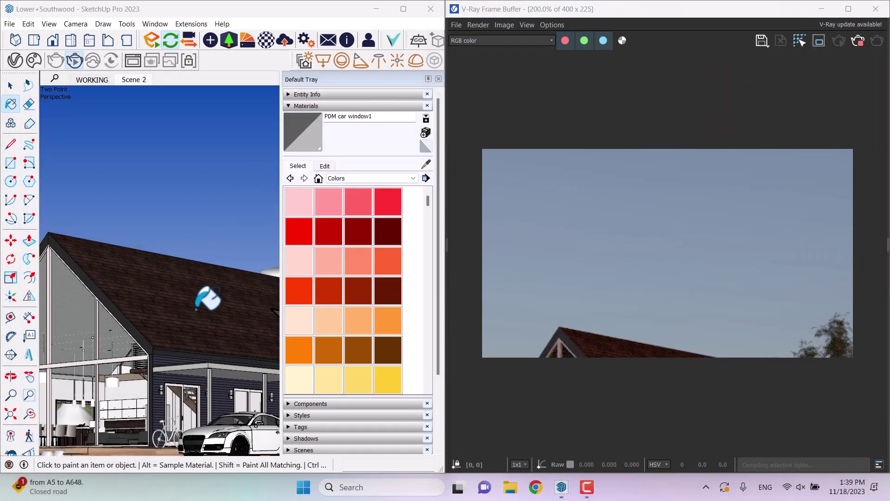
key(o)
mouse_move(193, 306)
middle_down()
mouse_move(195, 267)
mouse_move(196, 283)
middle_up()
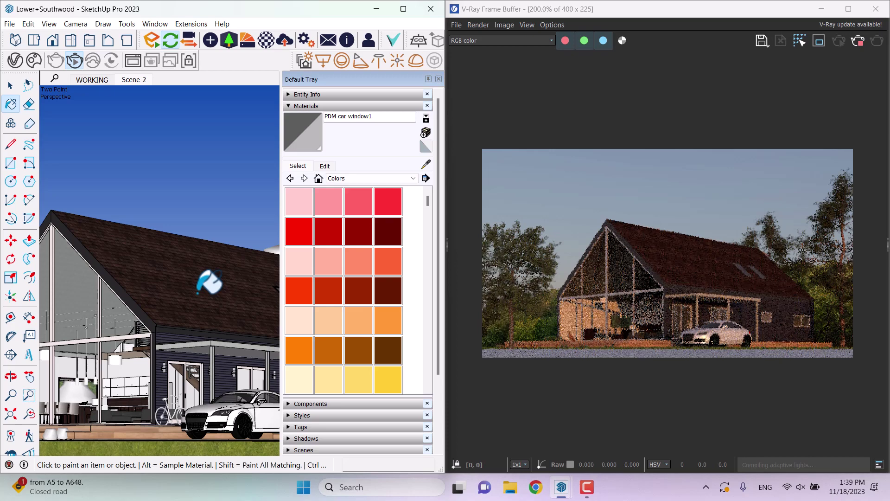
Step: Stop the interactive render and close both the V-Ray Frame Buffer and the Default Tray
click(857, 43)
click(868, 13)
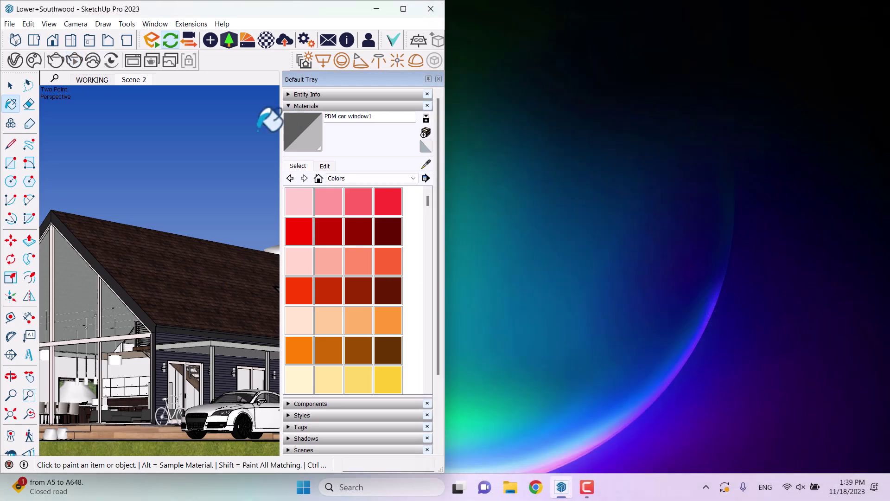
click(304, 106)
click(437, 80)
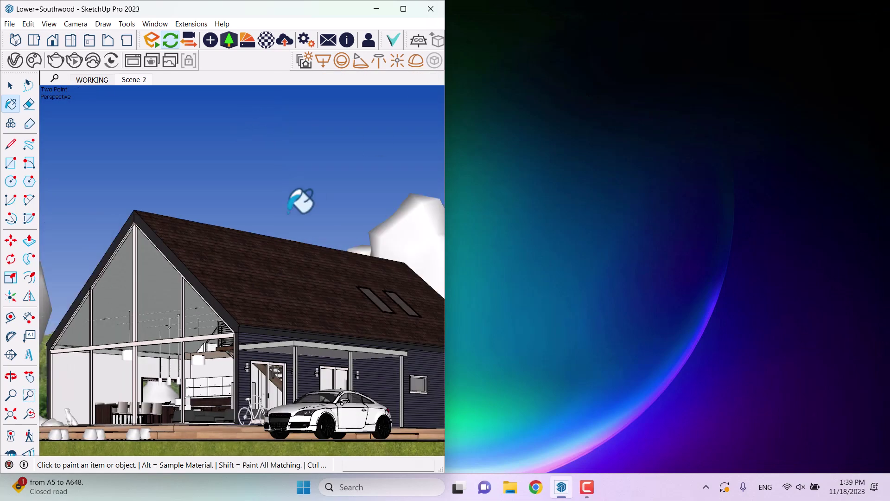
Step: Copy the two tall trees behind the house by rotating them 90 degrees about a point on the ground nearby
middle_drag(302, 198, 239, 294)
key(space)
scroll(278, 264, down, 3)
click(333, 231)
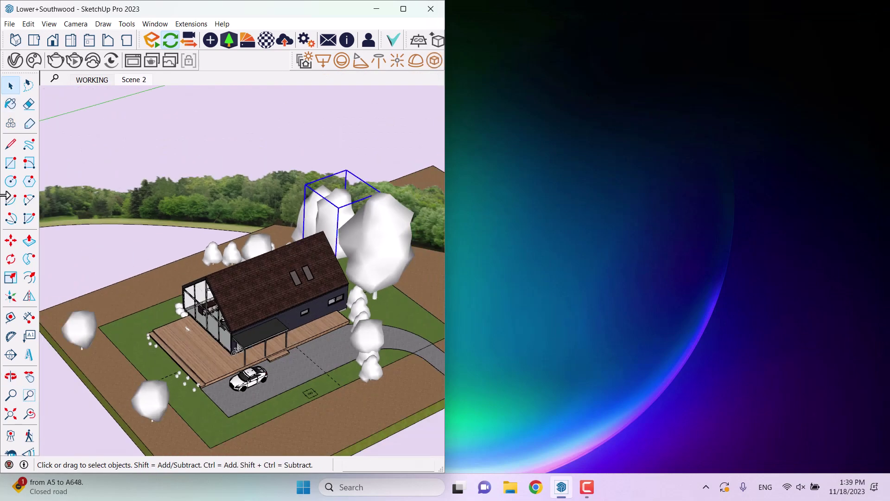
shift+click(388, 242)
click(10, 241)
middle_drag(69, 283, 452, 394)
click(10, 259)
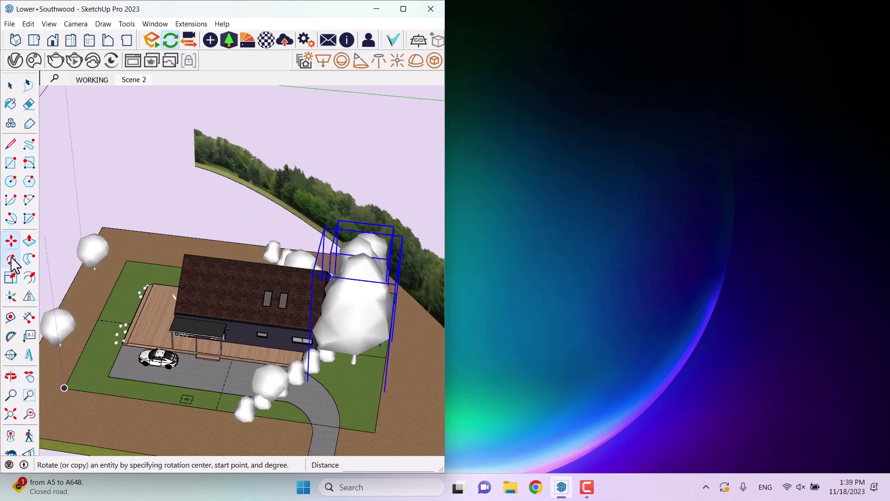
middle_drag(260, 269, 302, 279)
scroll(302, 262, up, 3)
click(302, 262)
click(295, 287)
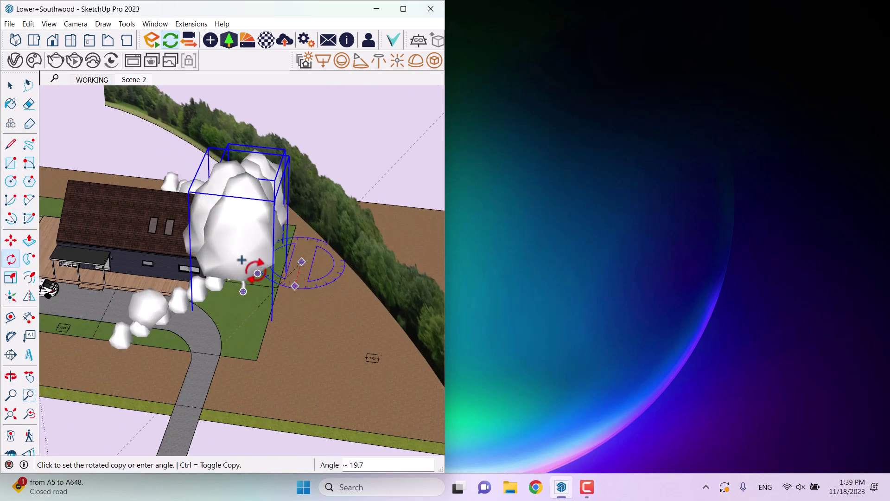
click(251, 269)
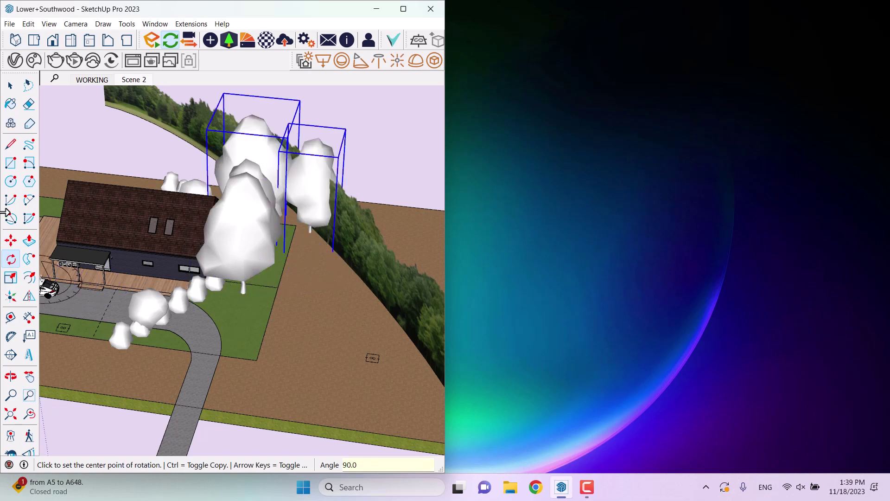
Step: Move the two copied trees along the green axis and position them beside the house on the side opposite the car
key(m)
middle_drag(263, 266, 199, 338)
click(204, 338)
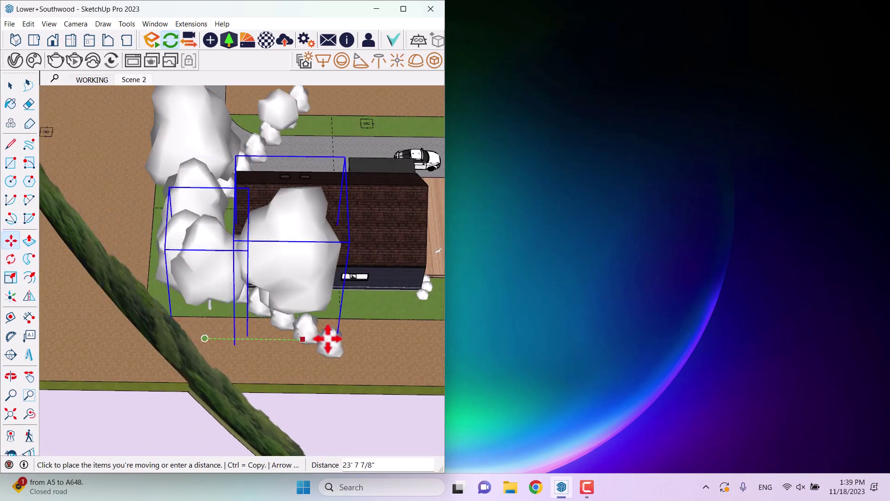
click(395, 335)
scroll(383, 333, down, 1)
middle_drag(382, 334, 160, 332)
scroll(160, 324, up, 3)
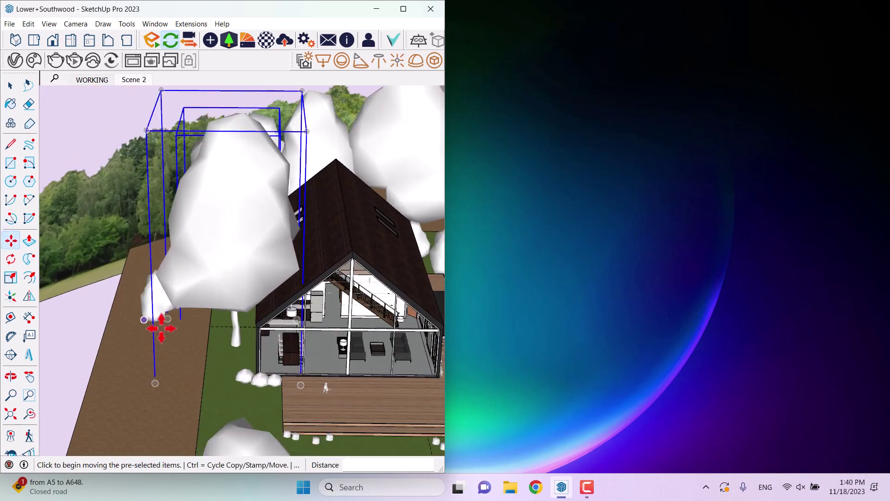
click(160, 325)
key(space)
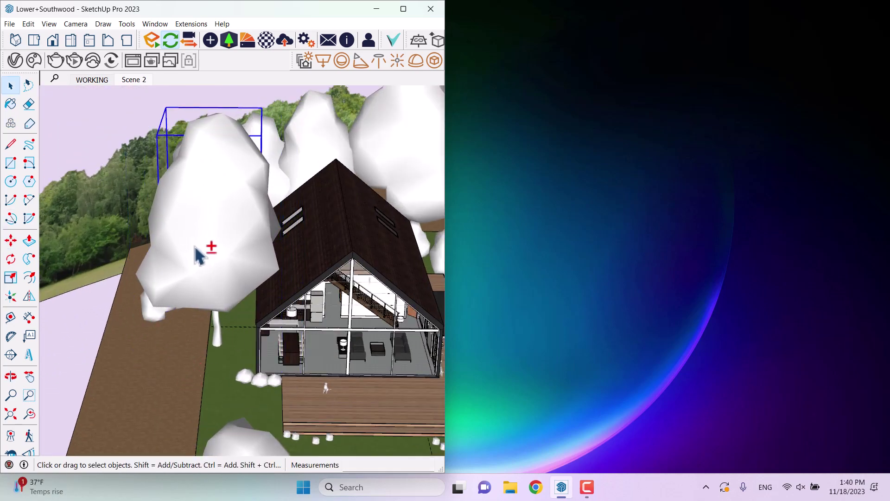
Step: Frame the front of the car closely and open the V-Ray Asset Editor beside the model view
scroll(199, 252, down, 5)
key(o)
scroll(364, 258, up, 5)
middle_drag(363, 258, 301, 293)
scroll(282, 318, up, 6)
scroll(263, 277, up, 3)
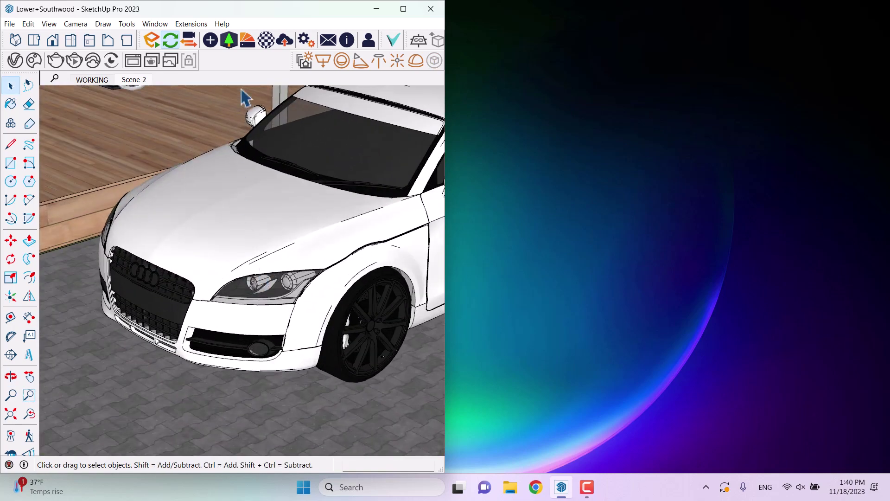
click(16, 61)
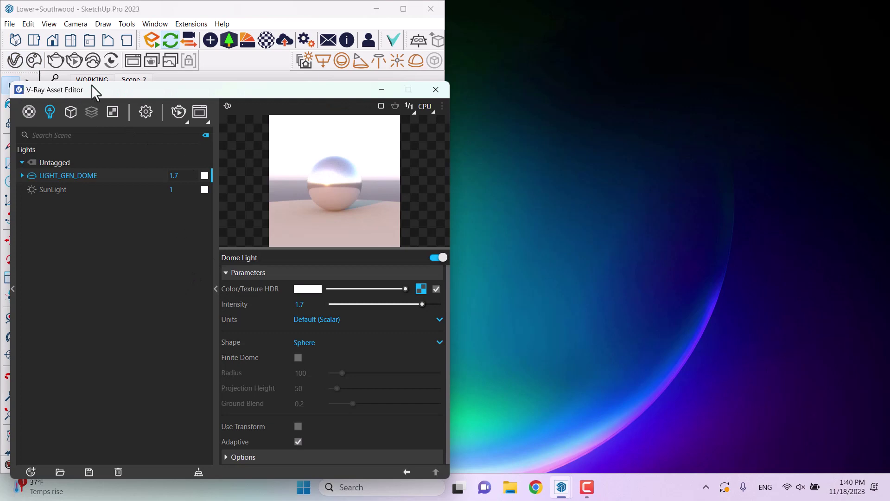
drag(88, 95, 524, 43)
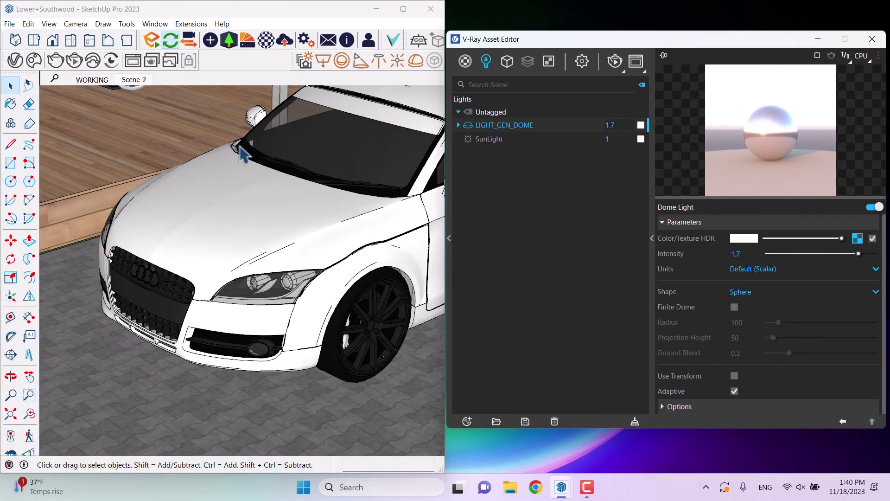
Step: Sample the material on the inner face of the car's headlight lamp
click(10, 103)
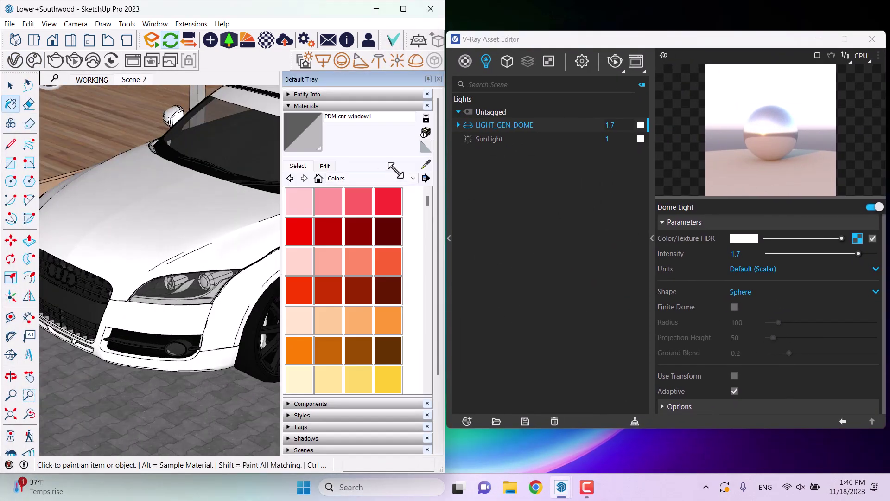
click(423, 165)
scroll(134, 295, up, 5)
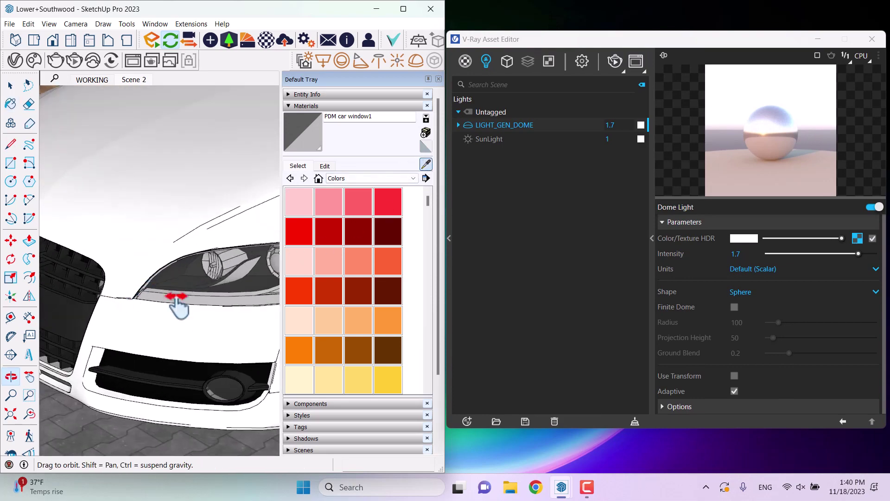
middle_drag(175, 304, 48, 206)
middle_drag(179, 155, 135, 131)
scroll(193, 171, up, 3)
mouse_move(193, 171)
middle_down()
mouse_move(135, 187)
mouse_move(199, 163)
middle_up()
click(198, 160)
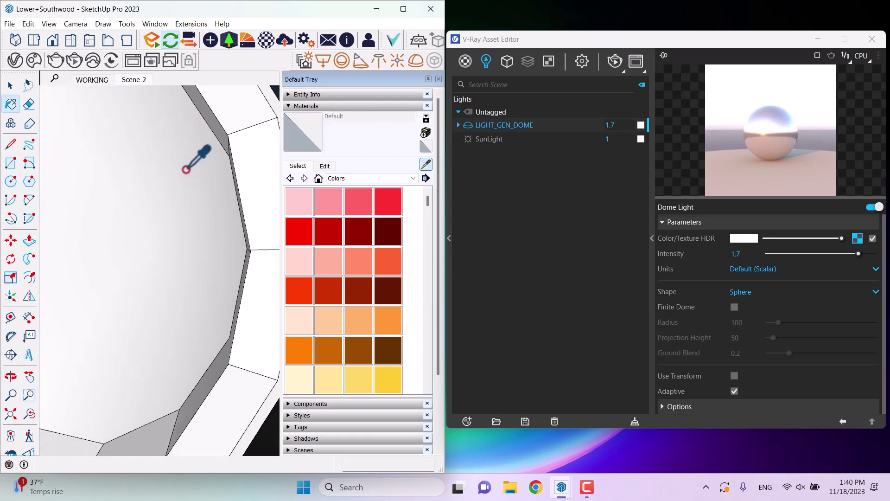
Step: Sample the car's headlight glass material, PDM car window1, and examine its reflection and refraction settings
middle_drag(268, 177, 60, 185)
scroll(280, 197, down, 5)
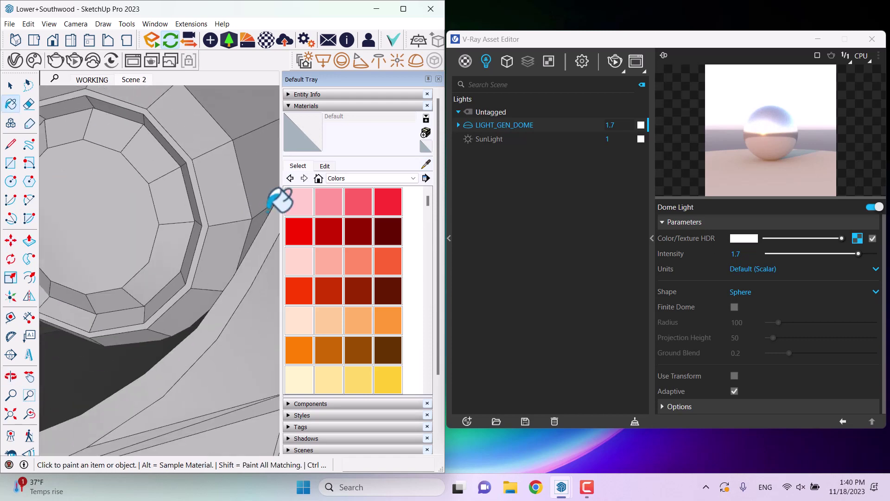
alt+click(188, 230)
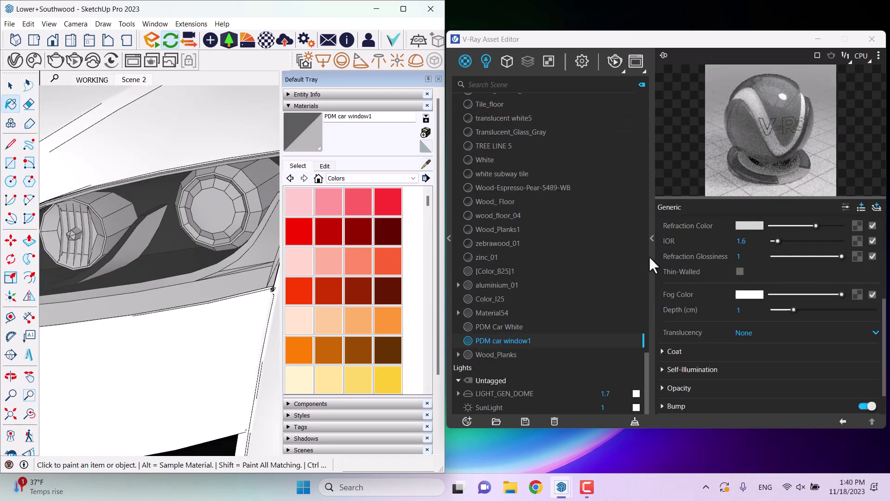
scroll(760, 278, up, 3)
click(676, 327)
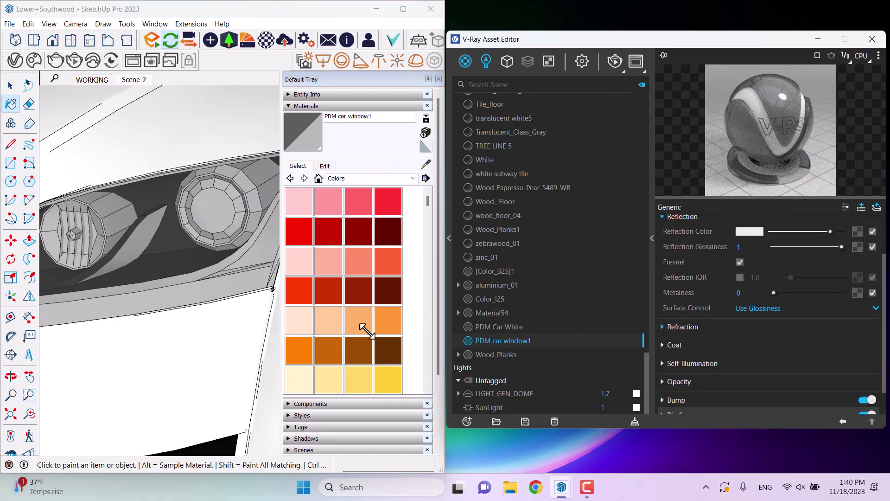
scroll(235, 153, down, 2)
scroll(185, 265, down, 4)
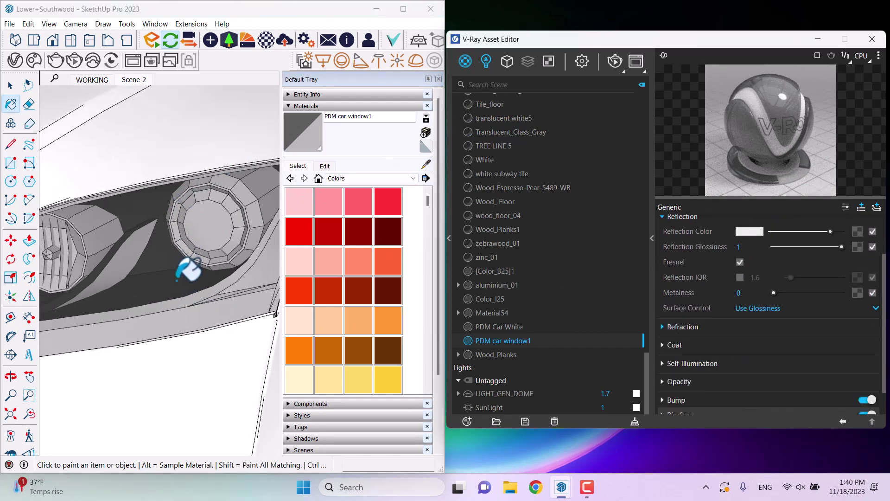
scroll(190, 269, down, 5)
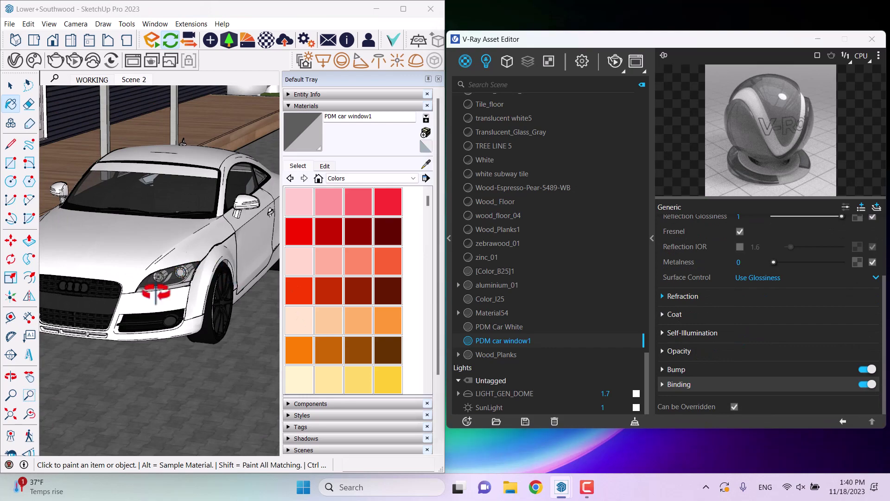
Step: Sample the PDM Car Chrome material from the car's front wheel rim and make it editable in V-Ray
mouse_move(227, 272)
middle_down()
mouse_move(214, 269)
mouse_move(320, 218)
middle_up()
scroll(204, 273, down, 3)
key(space)
scroll(252, 227, up, 6)
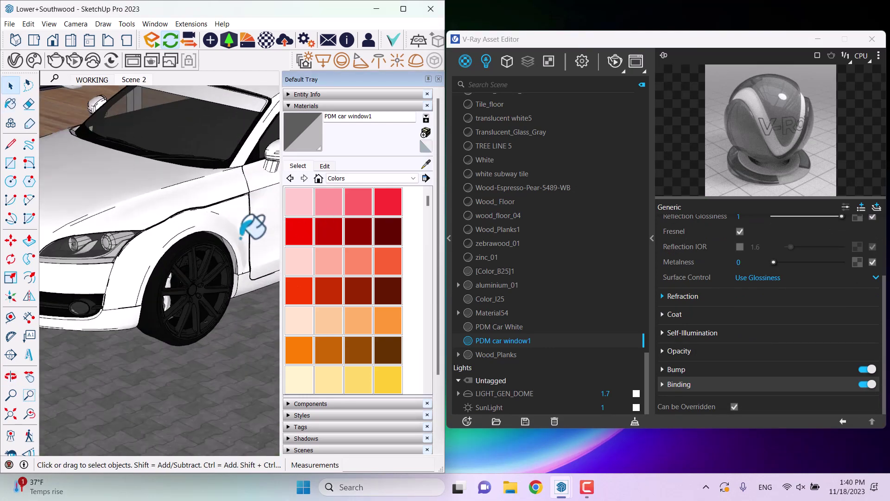
scroll(208, 301, up, 3)
key(b)
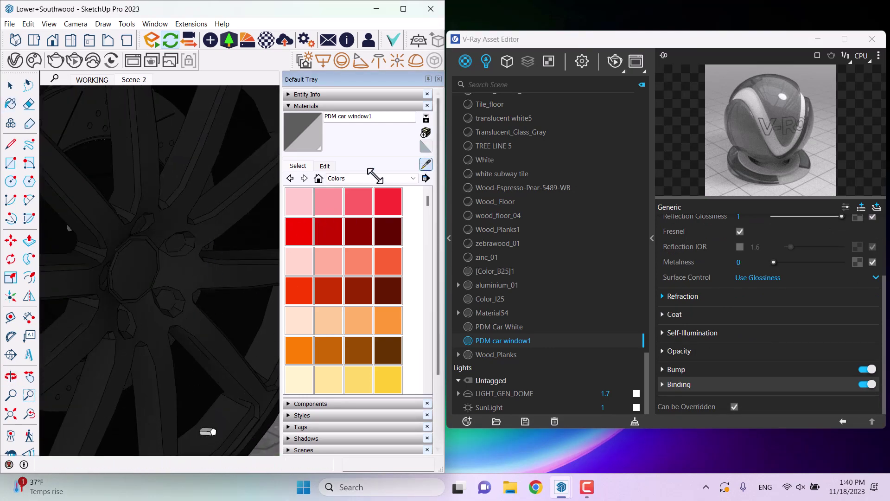
alt+click(234, 208)
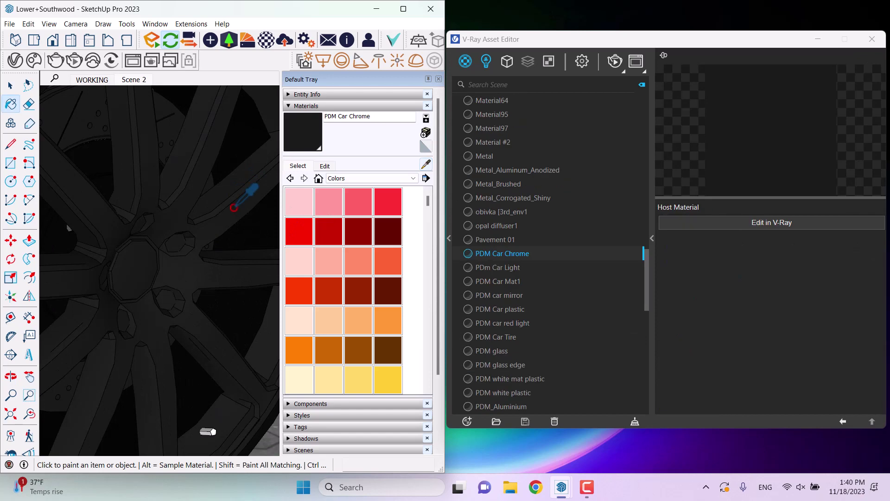
click(714, 221)
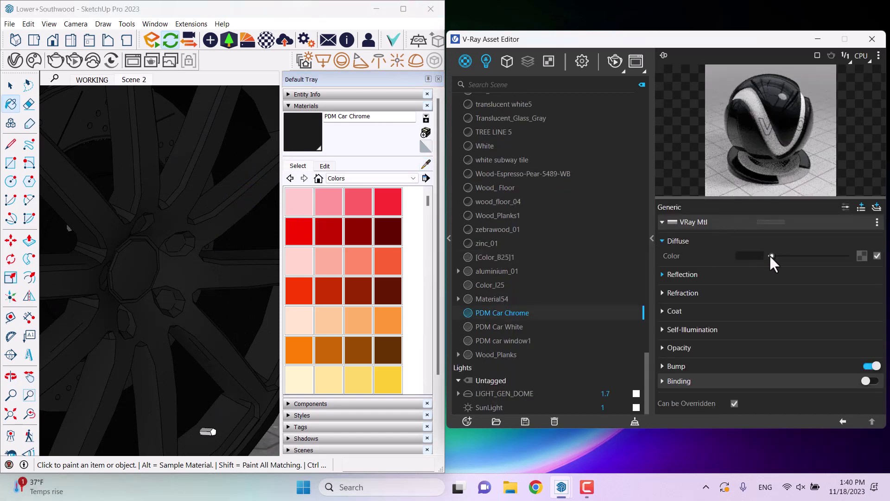
Step: Set the reflection roughness of PDM Car Chrome to 0.09
click(692, 274)
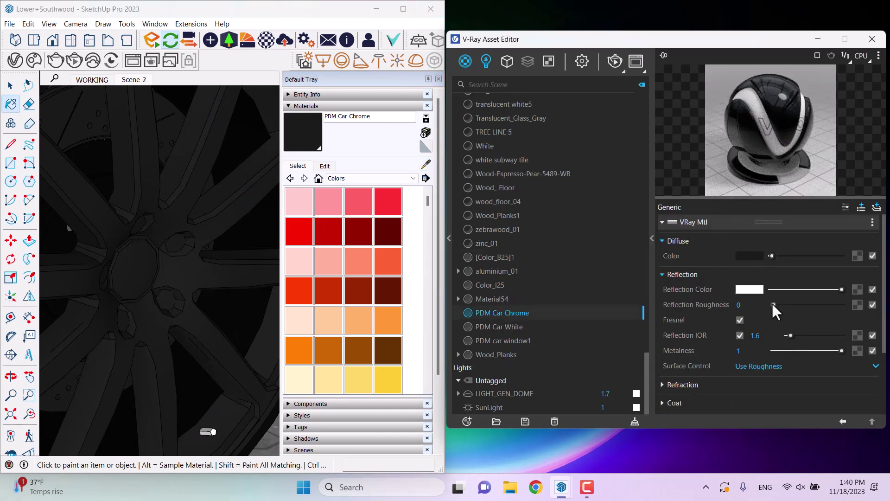
mouse_move(778, 307)
mouse_down()
mouse_move(815, 304)
mouse_move(779, 305)
mouse_up()
scroll(699, 386, down, 2)
Step: Give PDM Car Chrome a red coat of RGB 0.839, 0.307, 0.307 with coat amount 0.68 and coat IOR 1
click(684, 345)
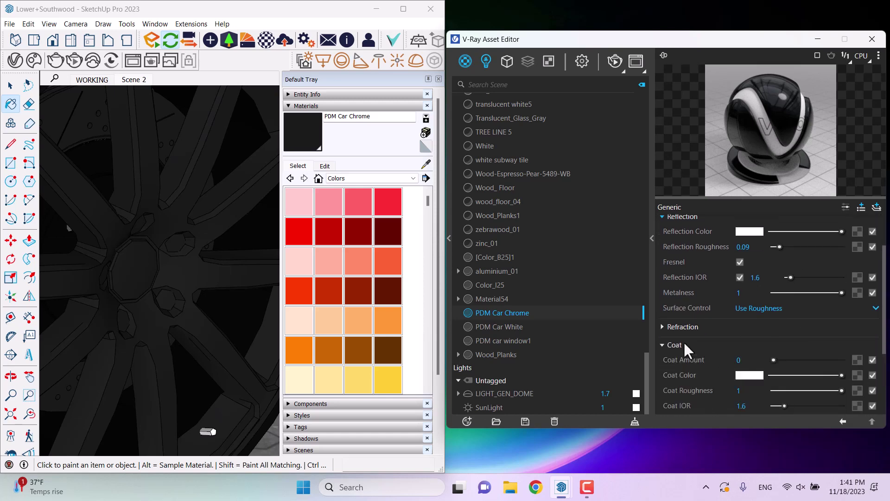
scroll(727, 354, down, 2)
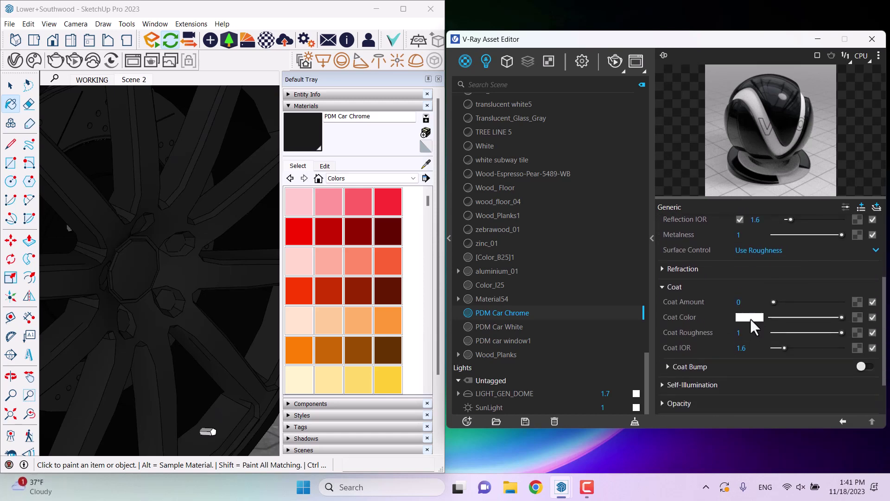
click(750, 319)
click(352, 174)
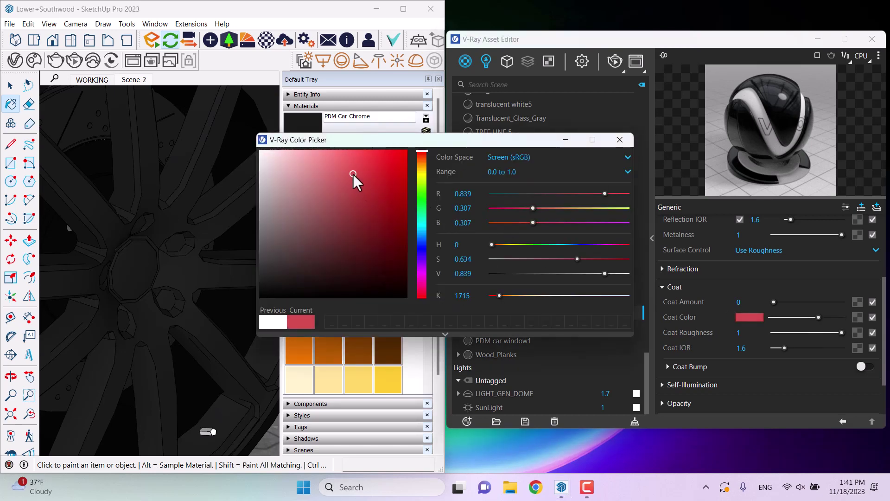
click(620, 140)
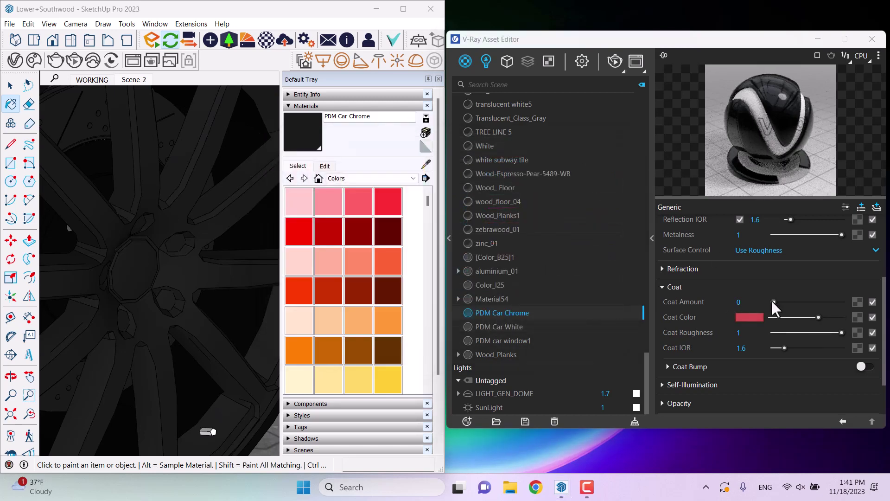
drag(772, 302, 819, 301)
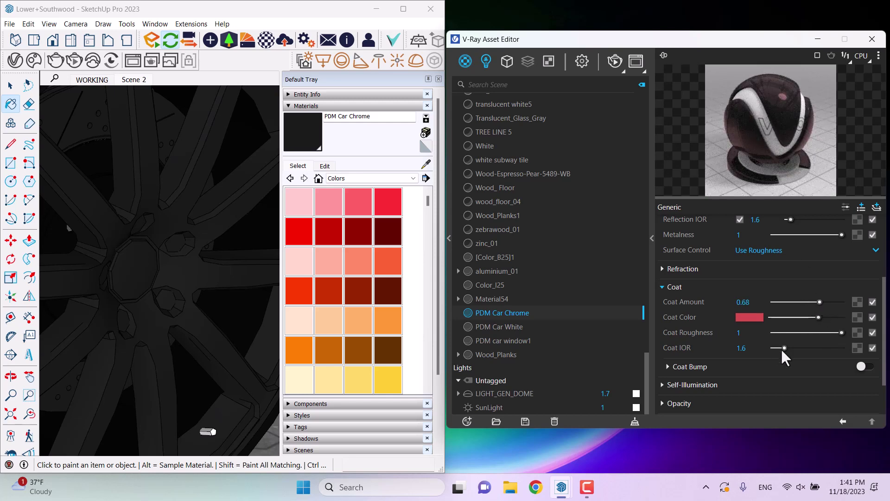
mouse_move(785, 348)
mouse_down()
mouse_move(812, 348)
mouse_move(780, 347)
mouse_up()
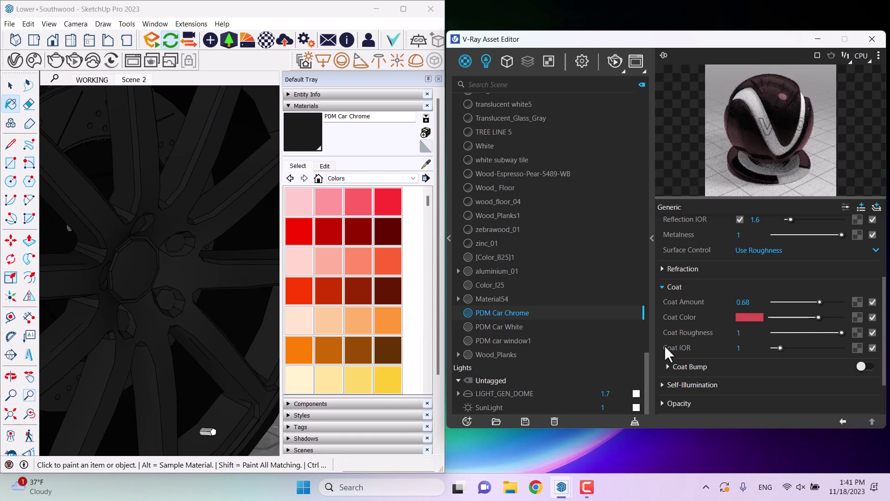
Step: Import the Wood 18, Planks material from the Wood category of the Enscape Material Library for the roof
scroll(191, 202, down, 3)
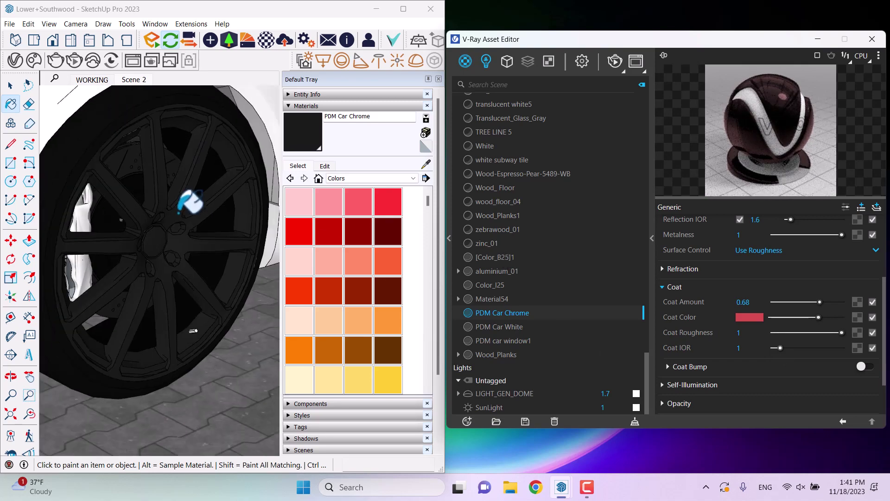
scroll(190, 202, down, 5)
key(alt)
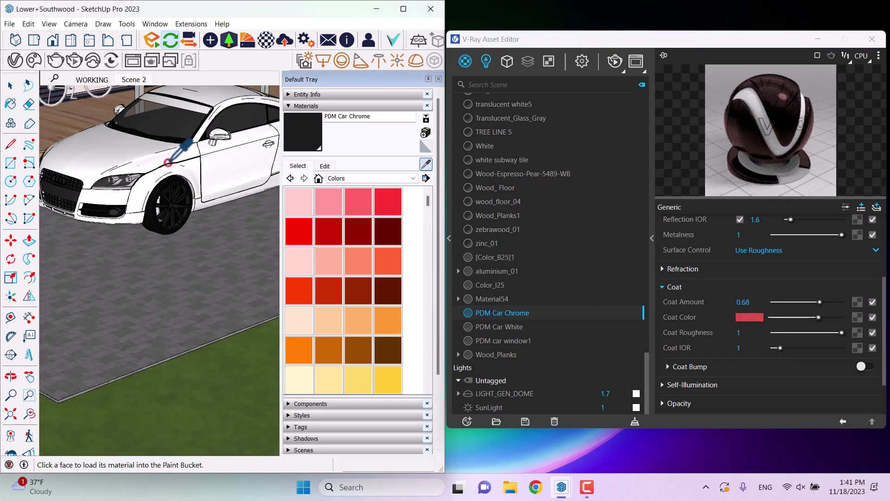
scroll(168, 162, down, 5)
middle_drag(231, 318, 182, 231)
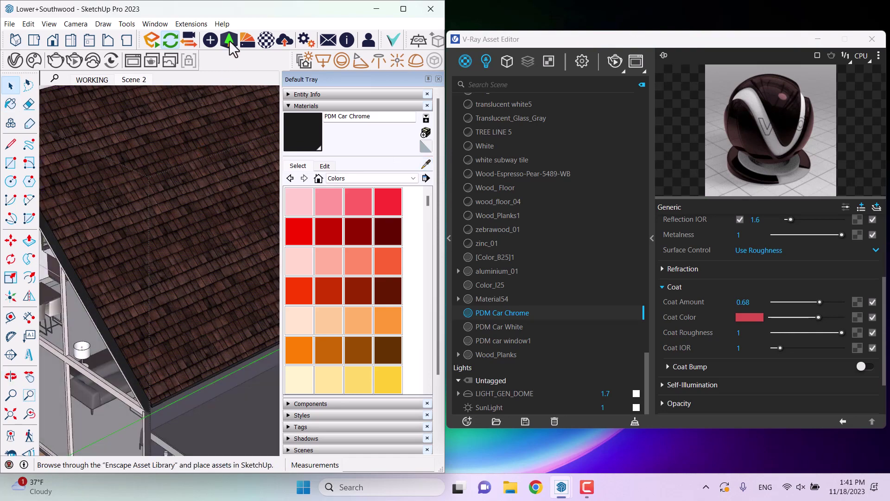
click(248, 41)
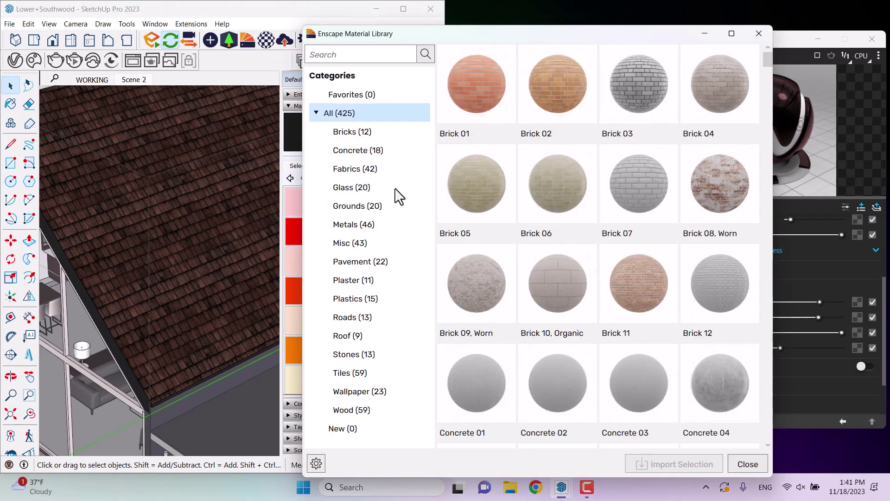
click(366, 340)
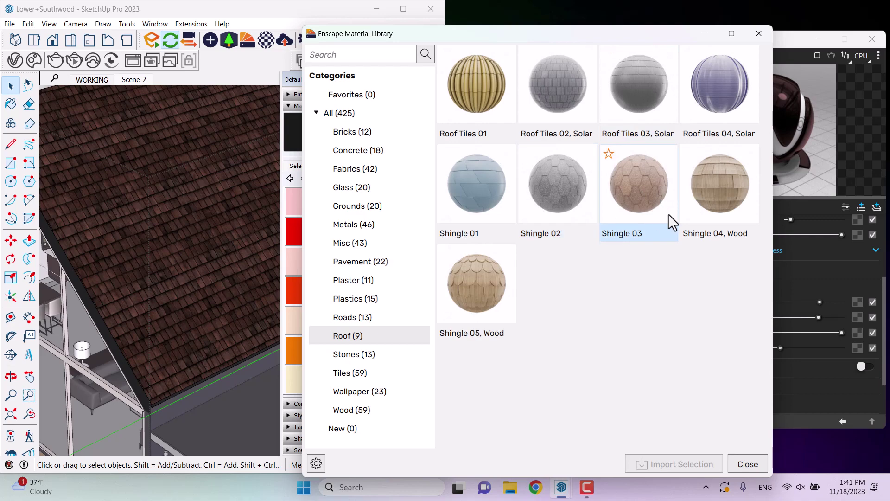
click(344, 411)
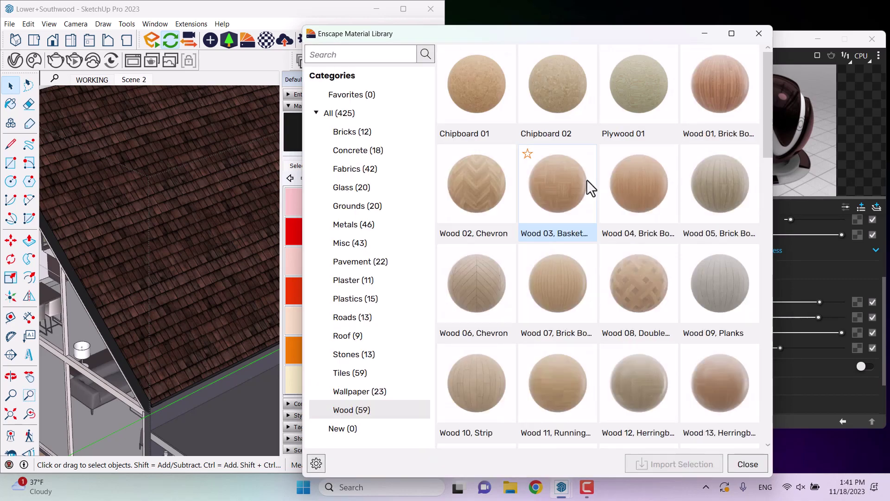
scroll(537, 189, down, 6)
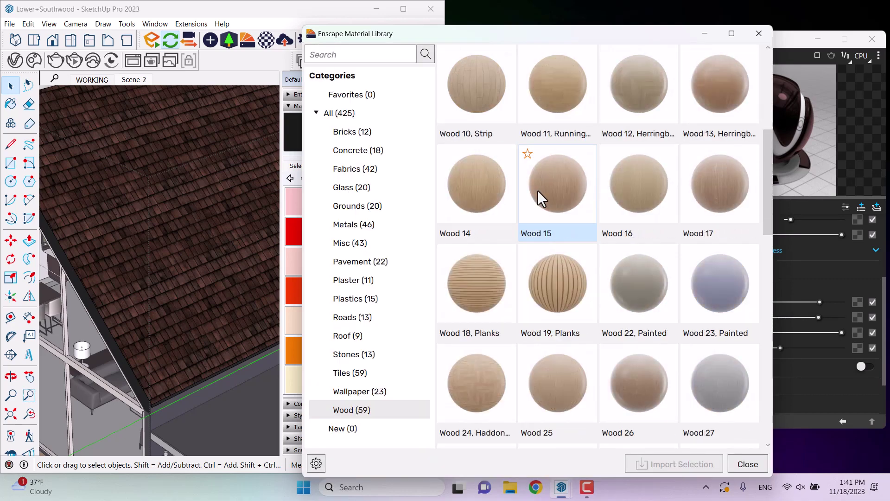
click(481, 304)
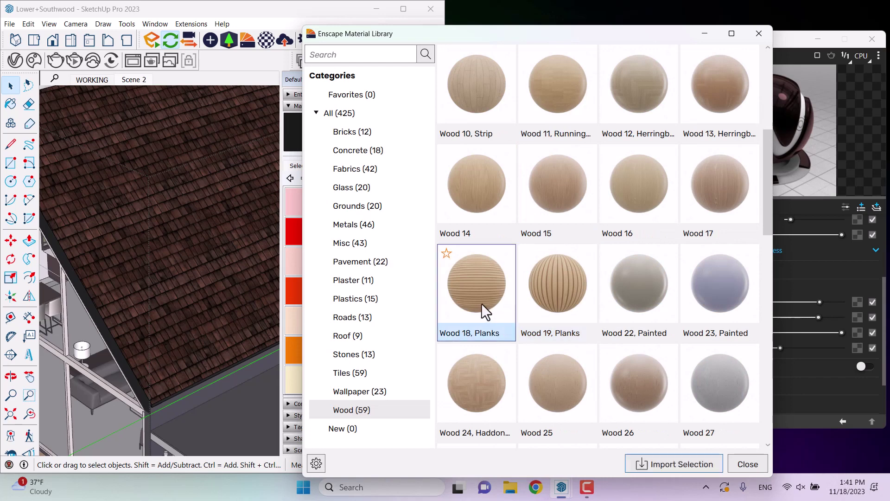
click(675, 463)
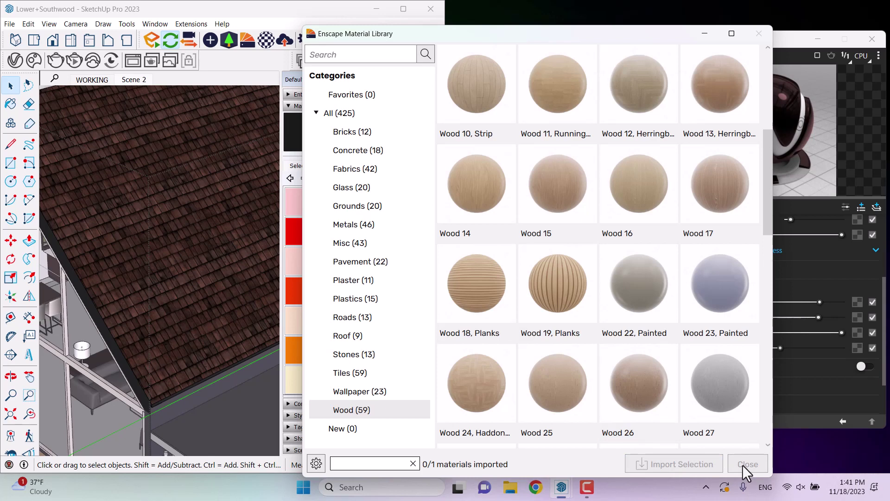
Step: Bring up the v2rayN proxy client, reload its service, and return to the pending material import
click(706, 488)
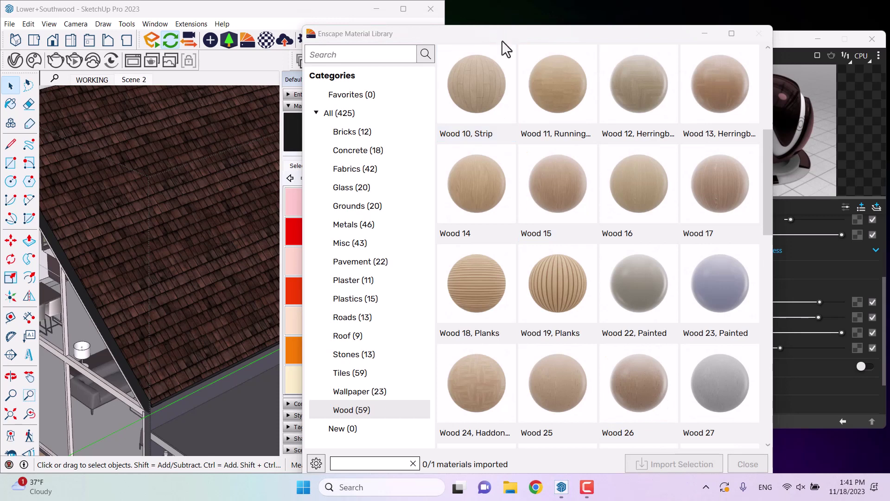
drag(504, 48, 491, 33)
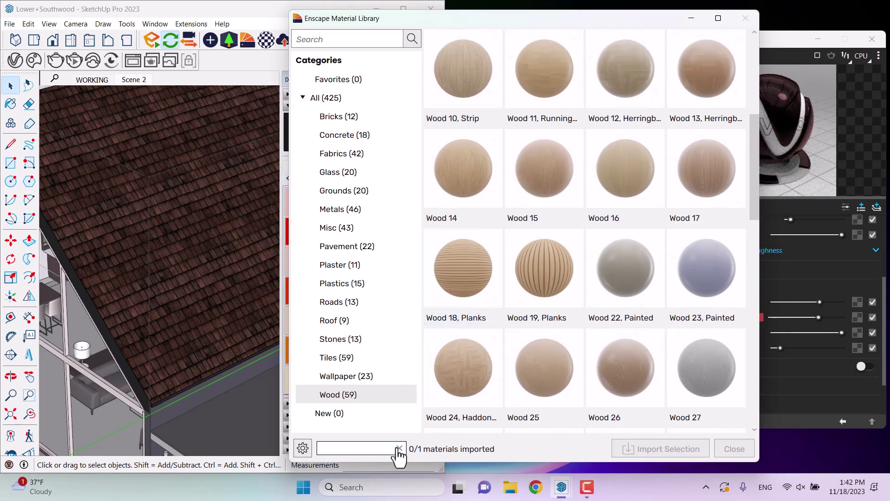
click(587, 487)
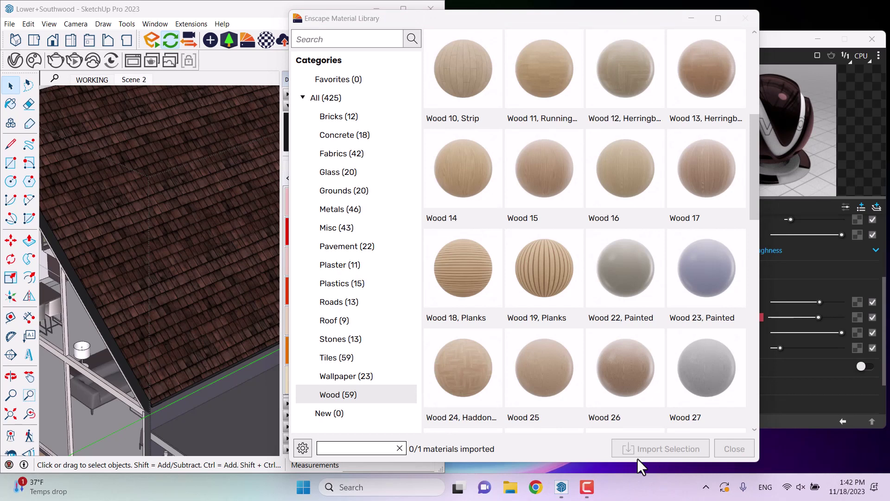
click(706, 486)
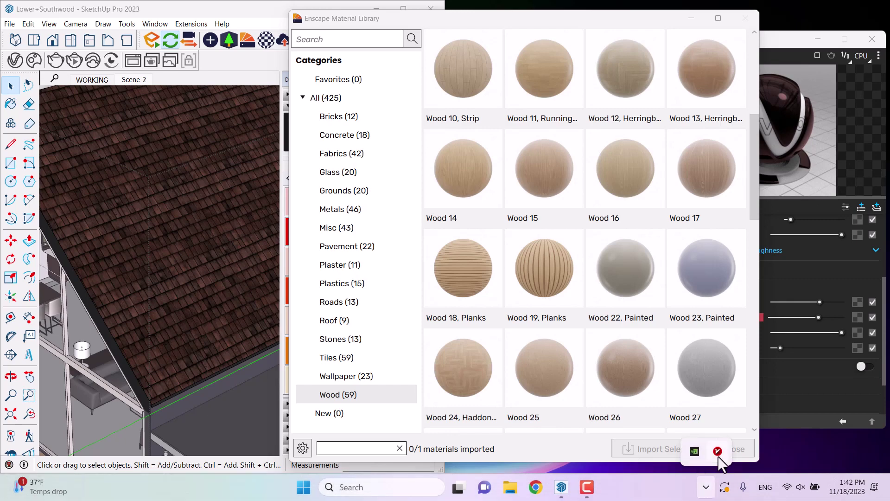
click(718, 455)
click(261, 36)
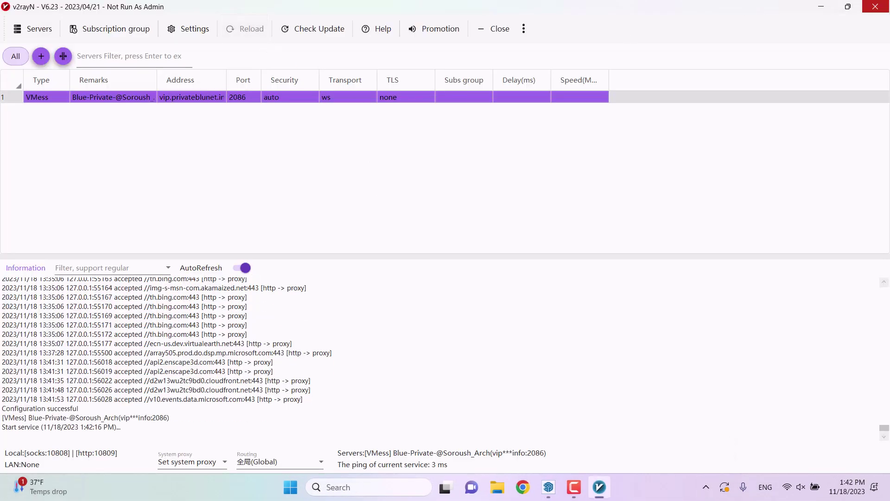
click(875, 6)
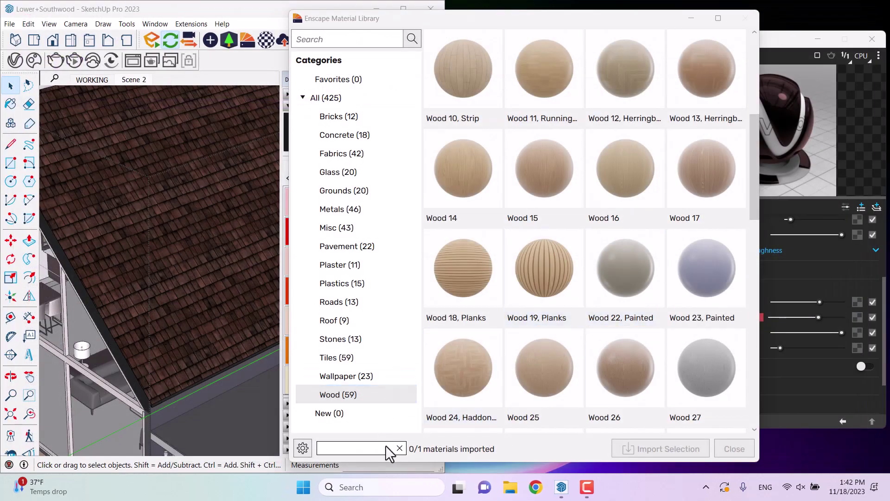
Step: Close the V-Ray Asset Editor and minimize the Enscape Material Library window
click(873, 39)
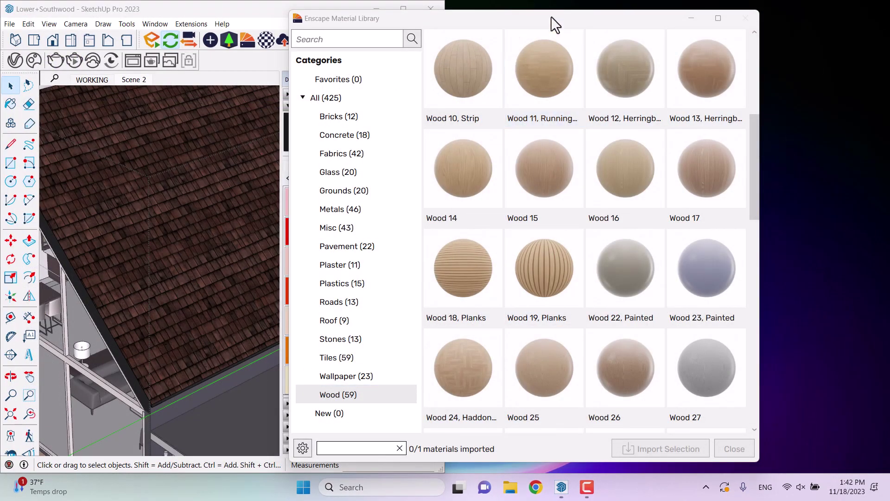
drag(551, 15, 523, 20)
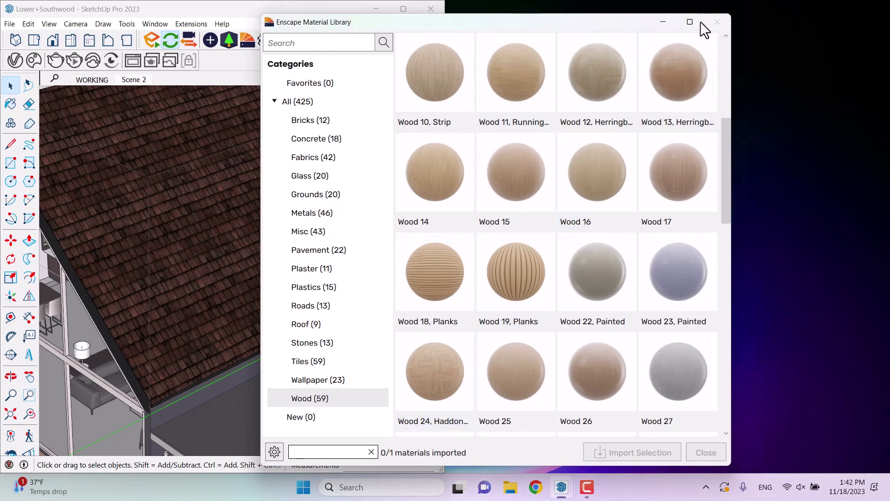
click(663, 22)
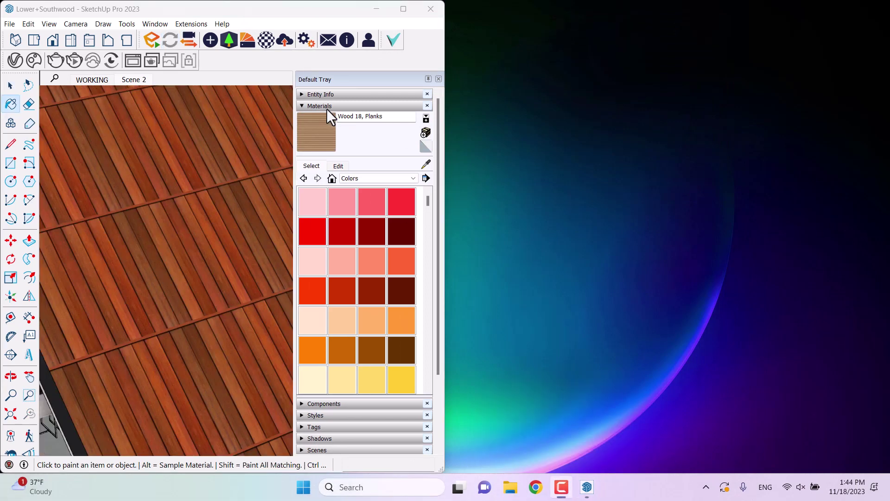
Step: Paint both sloping faces of the house roof with the Wood 18, Planks material
scroll(234, 212, down, 5)
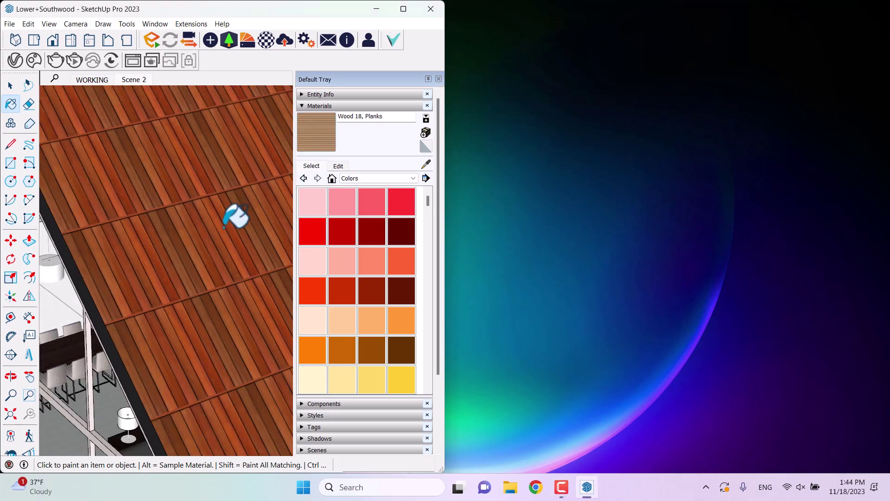
middle_drag(235, 213, 200, 212)
key(space)
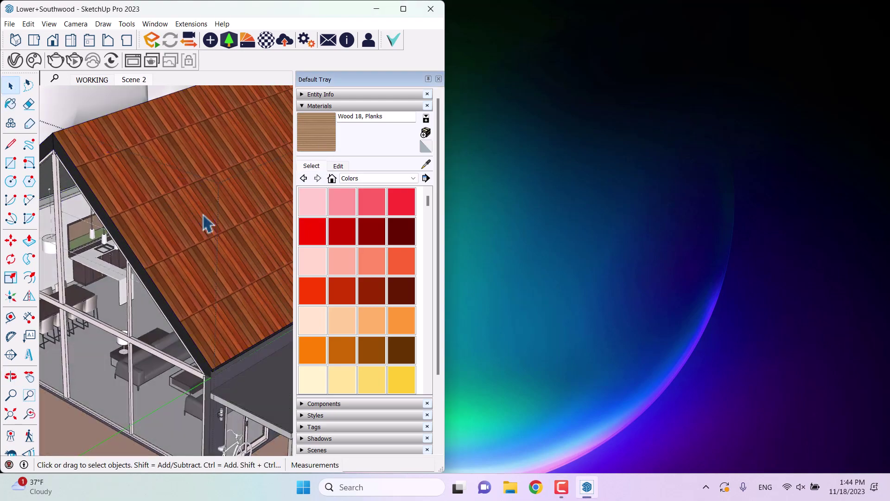
click(317, 138)
click(123, 232)
middle_drag(123, 232, 327, 263)
click(233, 234)
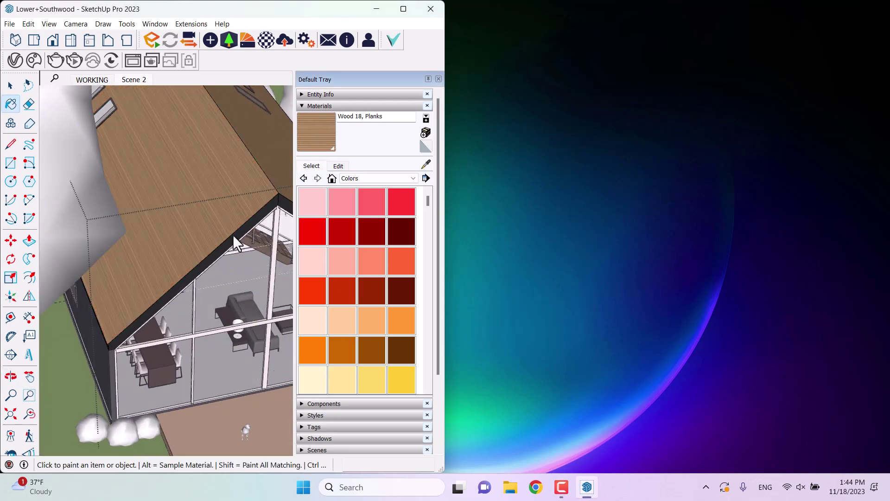
Step: Paint the roof's sloped gable-end edges with Wood 18, Planks and leave the roof group
mouse_move(233, 234)
middle_down()
mouse_move(152, 211)
mouse_move(148, 154)
middle_up()
scroll(163, 191, up, 5)
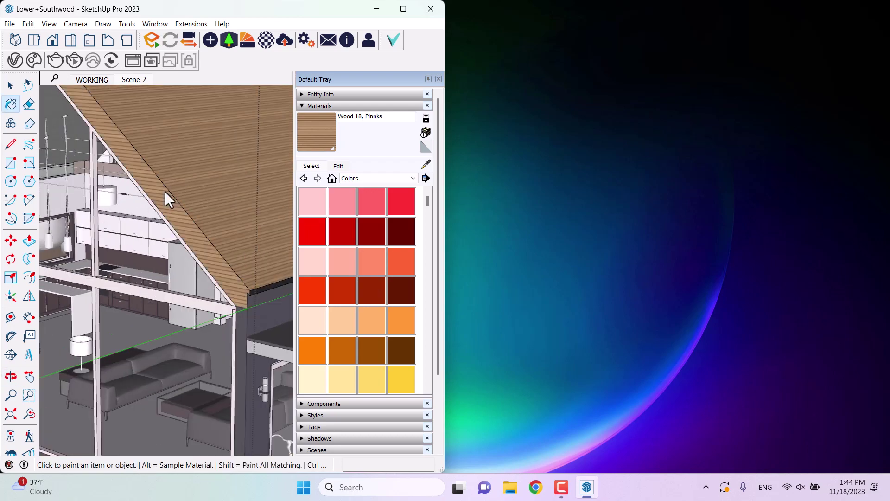
scroll(165, 191, down, 3)
scroll(165, 191, down, 5)
middle_drag(220, 239, 132, 163)
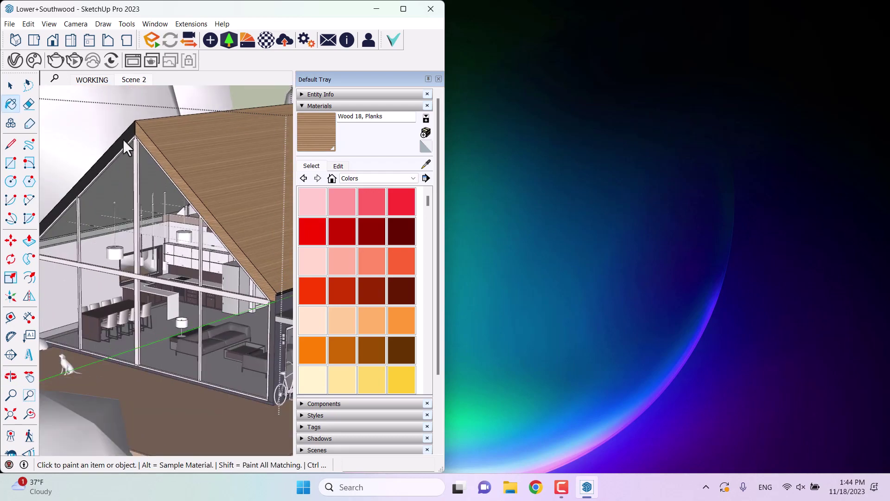
scroll(124, 139, up, 3)
key(space)
scroll(185, 218, down, 5)
scroll(211, 218, up, 5)
scroll(219, 274, up, 3)
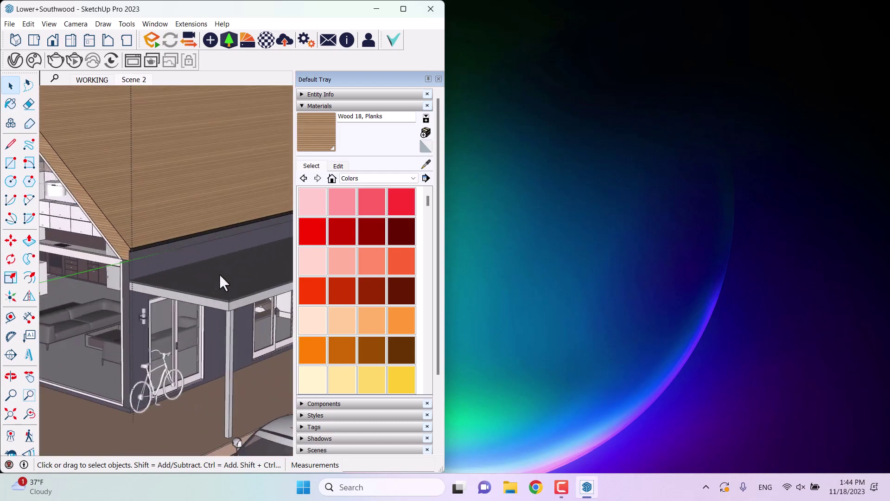
scroll(218, 280, down, 5)
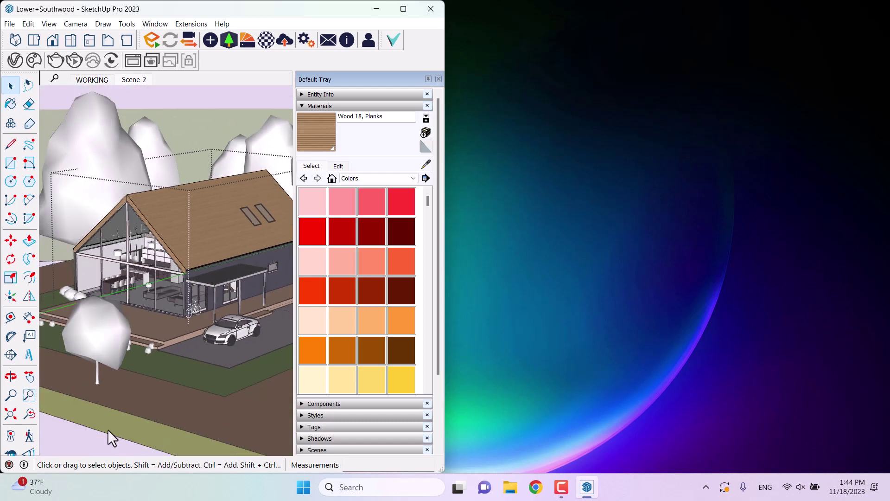
right_click(108, 429)
click(66, 432)
Step: Run an interactive V-Ray test render of the house and examine the wooden roof in the enlarged Frame Buffer
scroll(181, 209, up, 5)
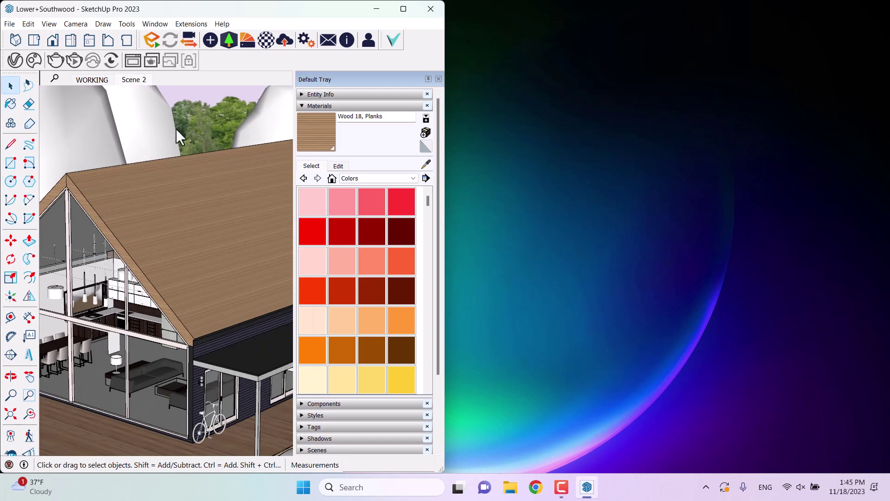
click(73, 60)
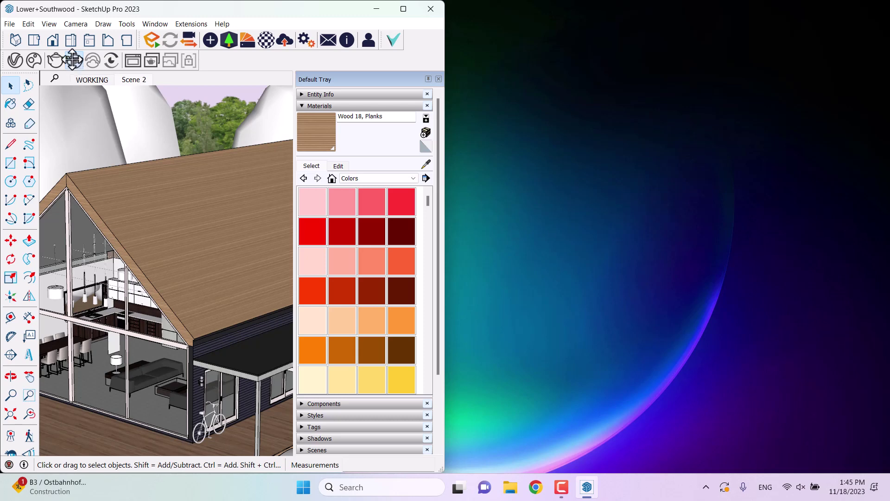
click(562, 487)
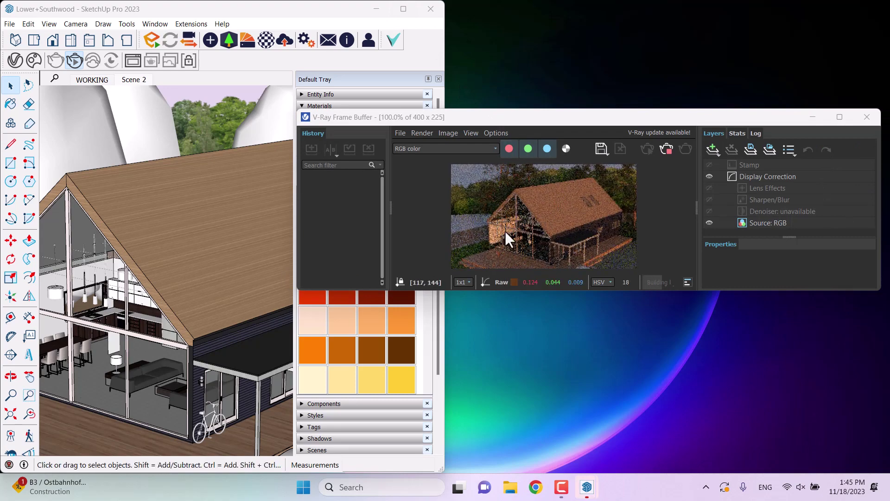
click(839, 119)
scroll(434, 250, up, 2)
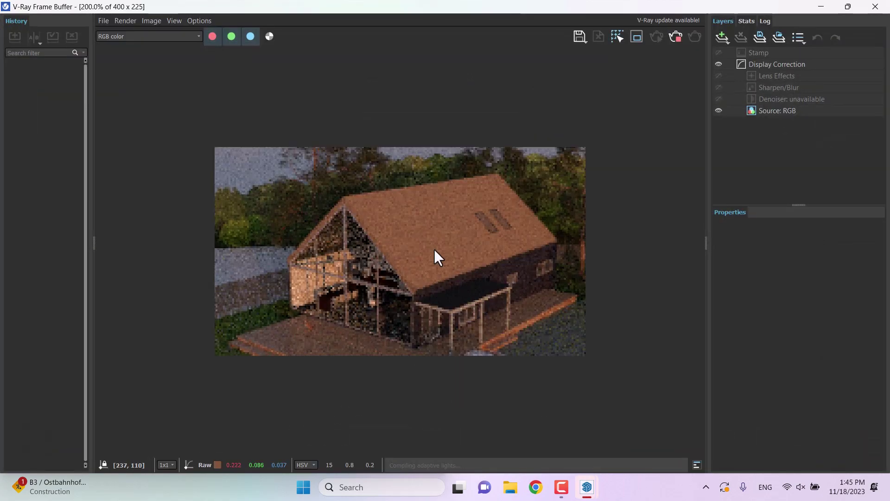
scroll(434, 249, up, 1)
scroll(434, 249, down, 1)
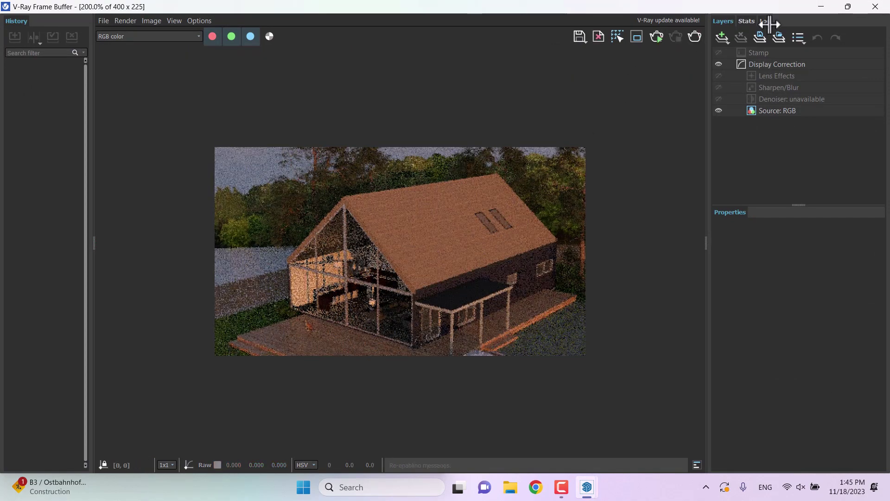
click(875, 7)
Step: Restore the WORKING scene view, hide the Default Tray and maximize the modeling window
click(88, 83)
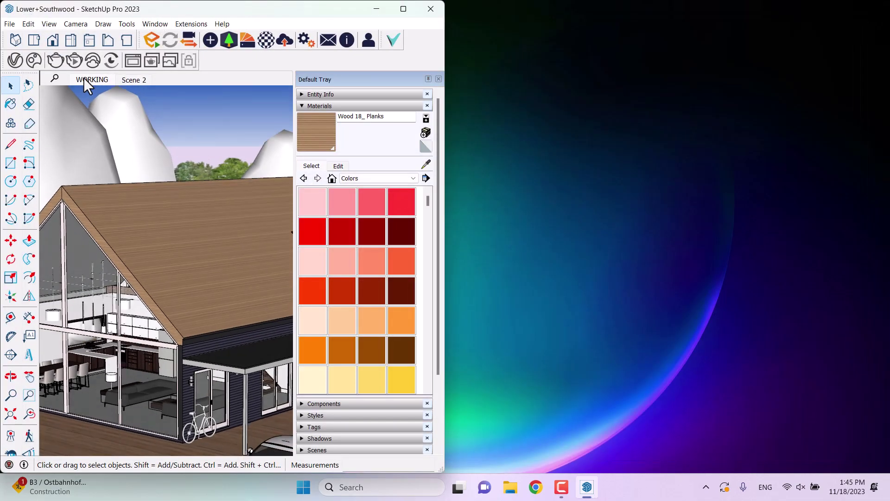
click(439, 78)
click(403, 9)
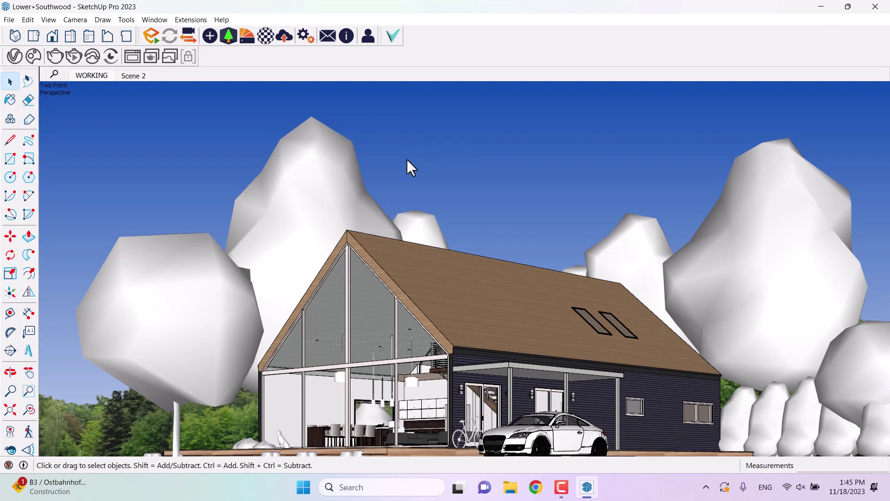
Step: Purge unused items and fix problems across the entire model from the Model Info statistics
click(153, 19)
click(193, 73)
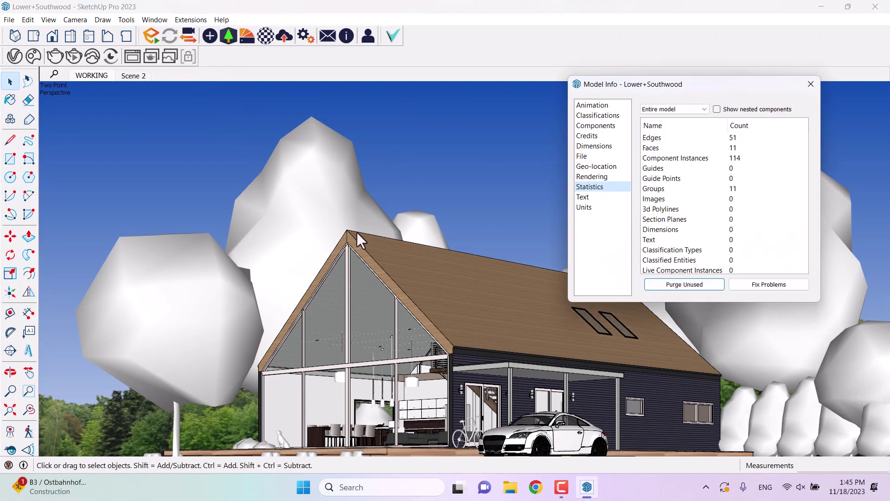
click(675, 284)
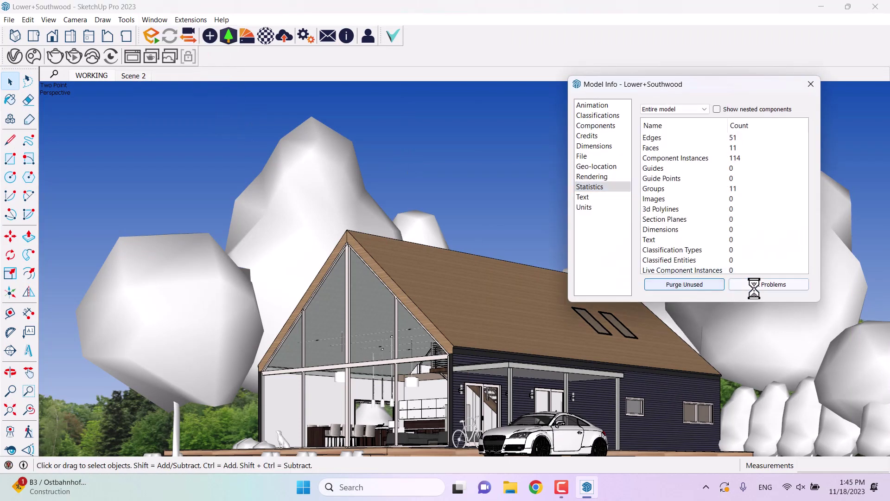
click(761, 285)
click(660, 352)
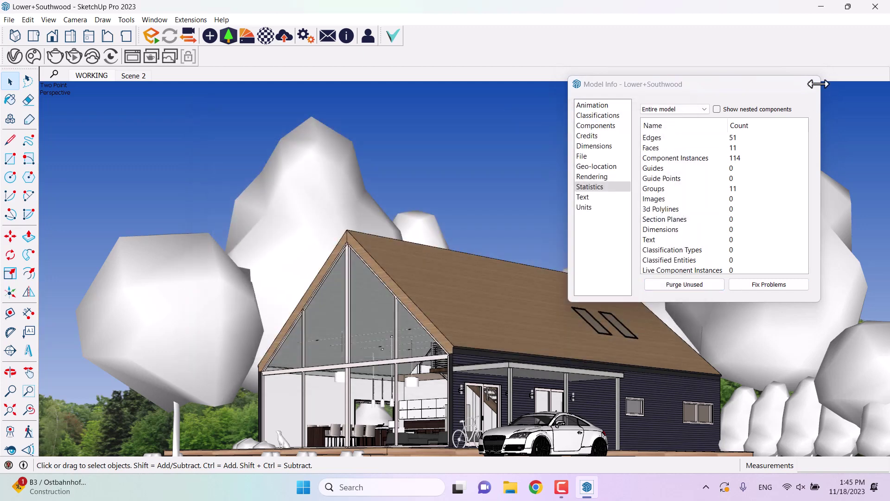
Step: Close Model Info, collapse the Frame Buffer's history and layers areas, and arrange the Frame Buffer side by side with the modeling window
click(811, 84)
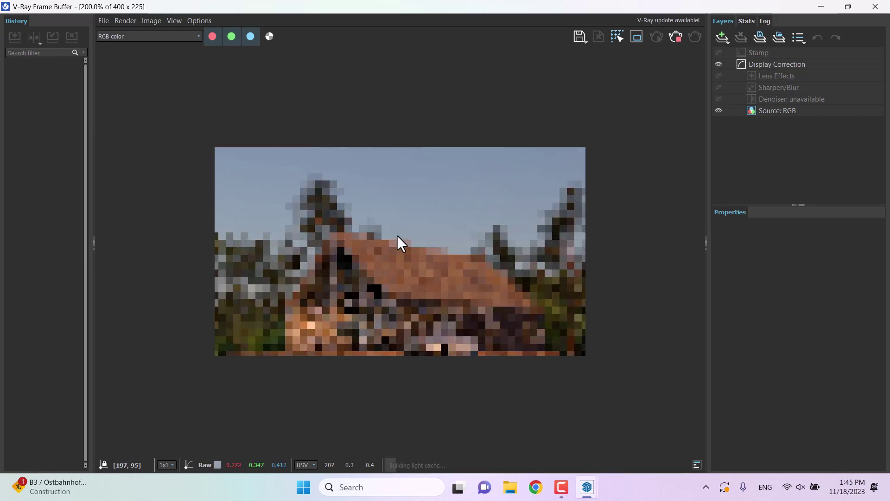
drag(94, 241, 1, 257)
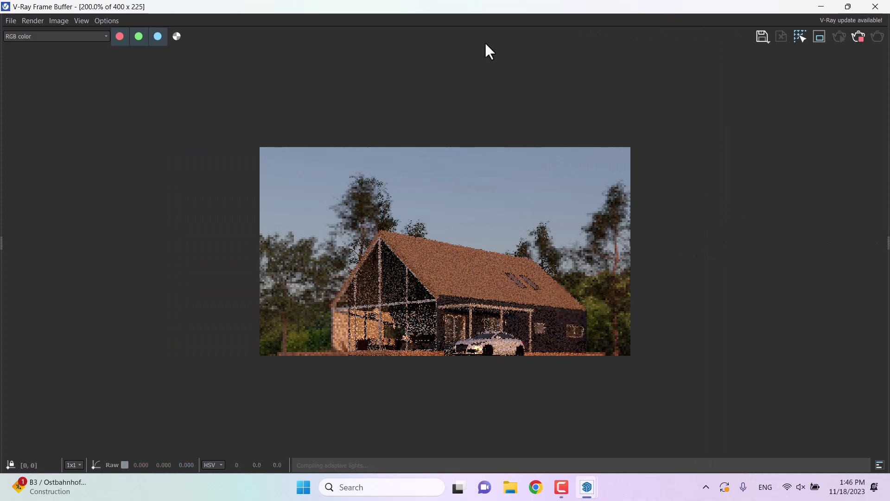
mouse_move(489, 7)
mouse_down()
mouse_move(496, 18)
mouse_move(889, 104)
mouse_up()
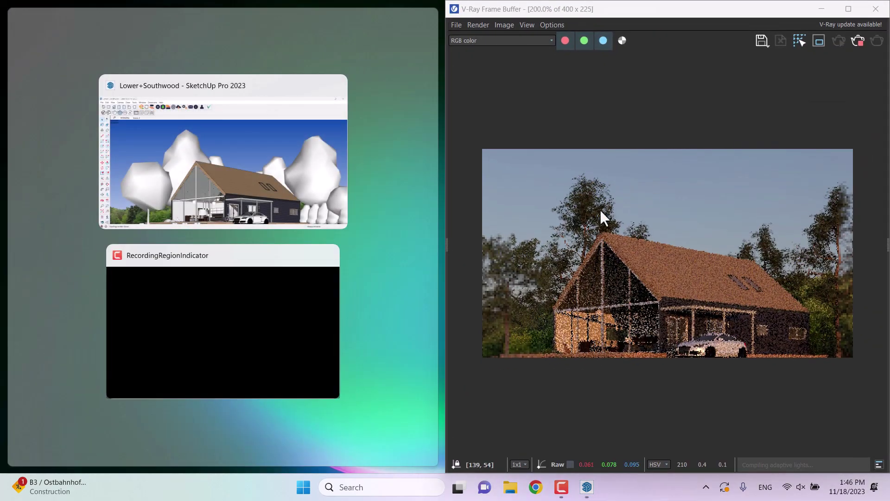
click(207, 184)
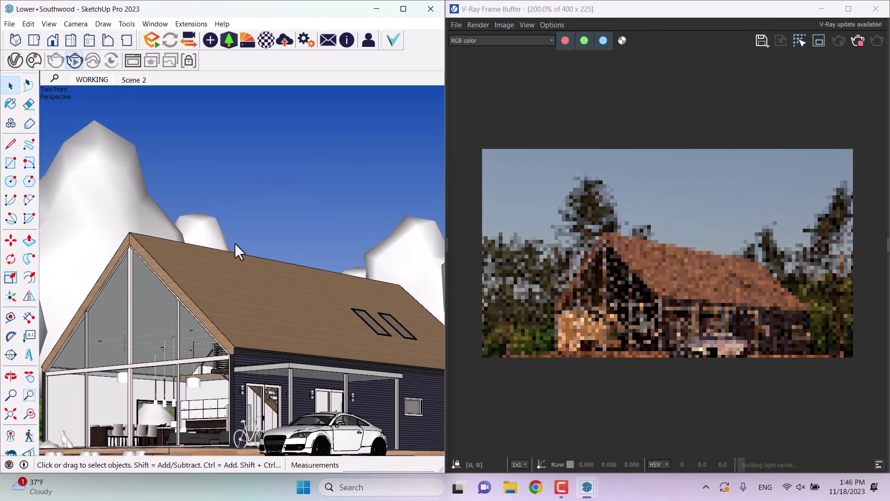
Step: Open the V-Ray Asset Editor over the model view and expand the camera section of its render settings
click(15, 61)
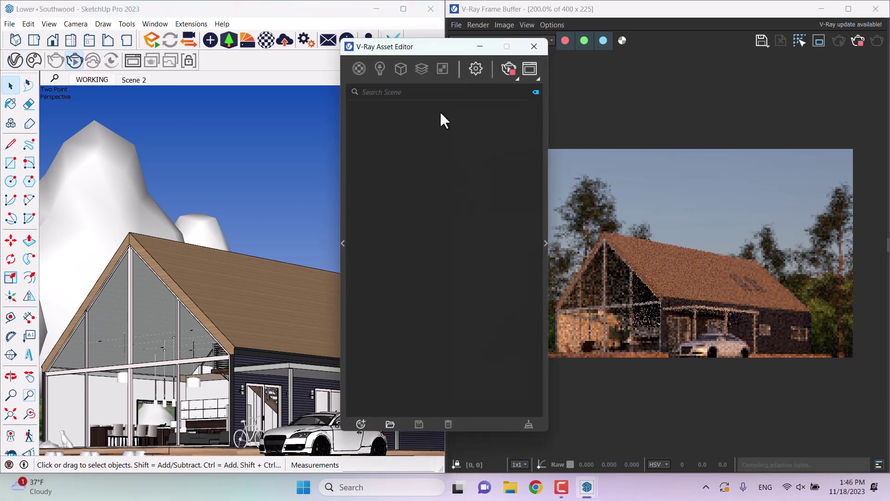
drag(441, 45, 193, 43)
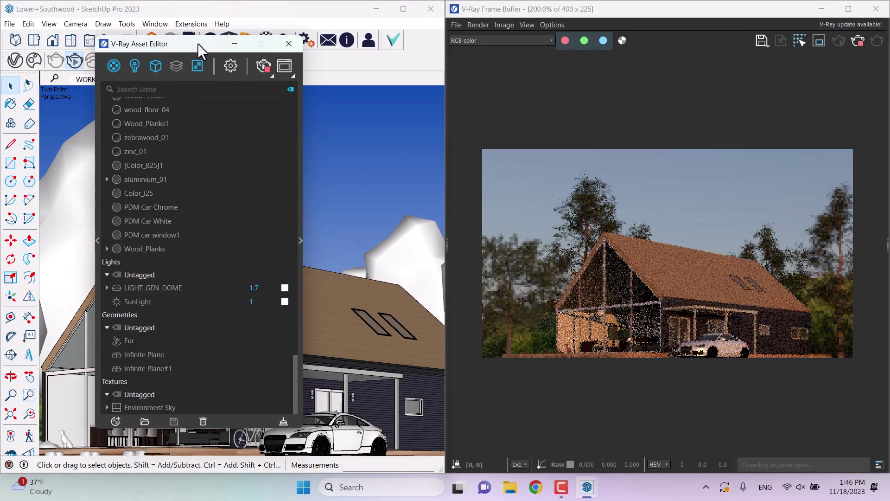
click(230, 64)
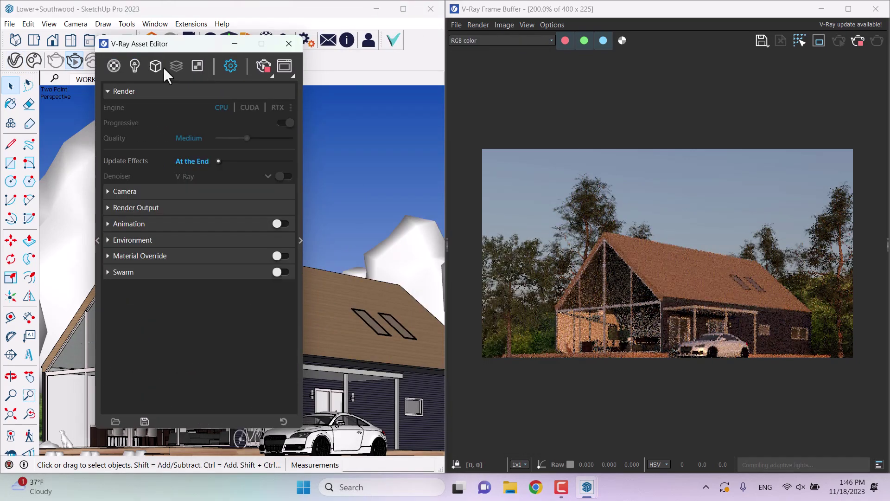
click(125, 191)
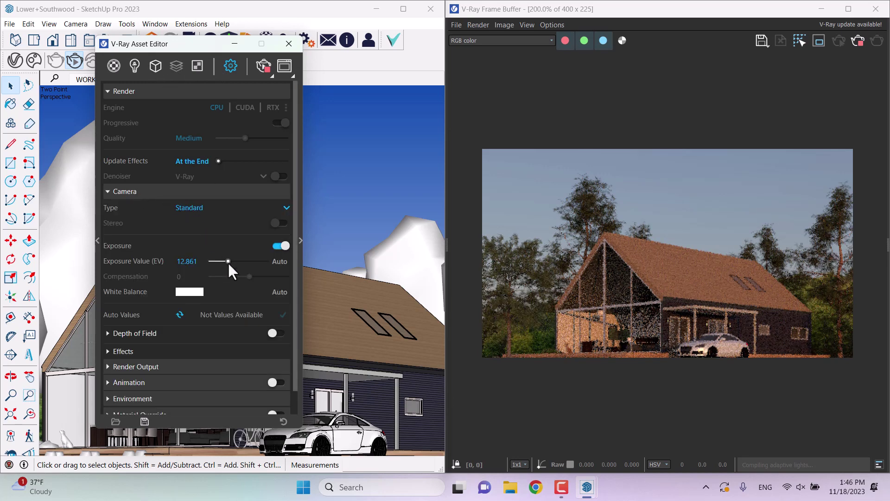
Step: Try a darker exposure value of 13.92 and automatic exposure on the render camera
drag(228, 262, 226, 261)
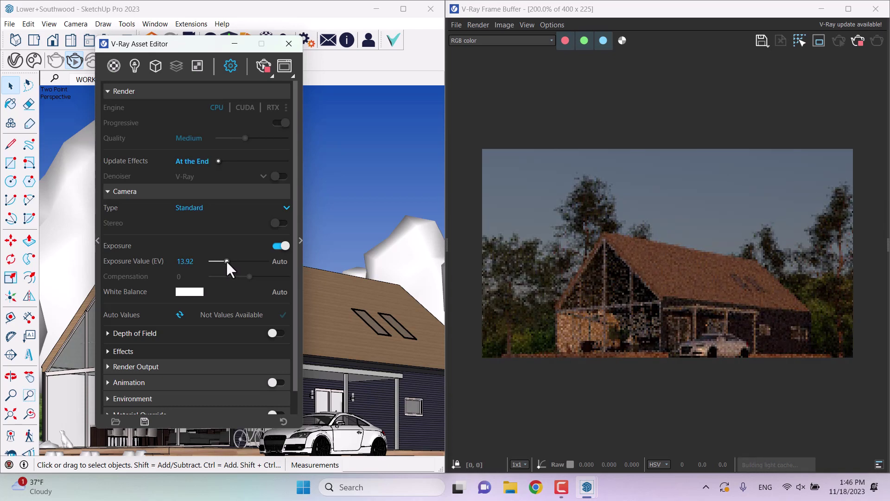
click(280, 262)
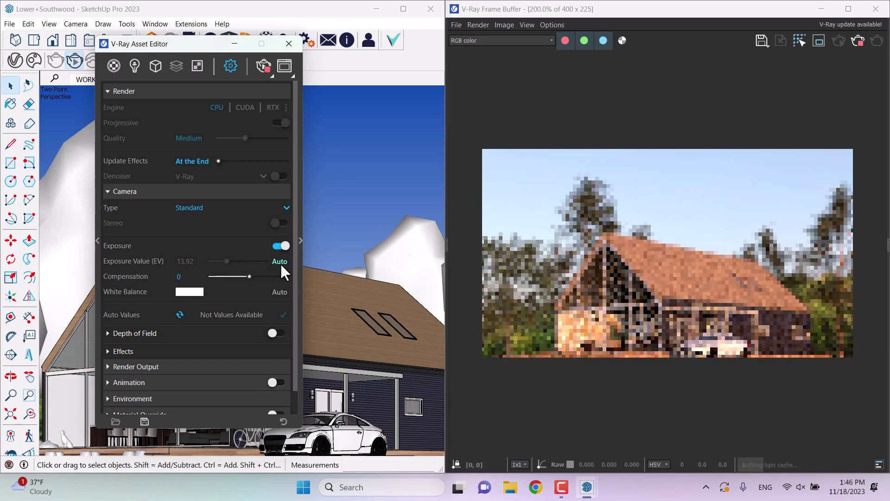
click(280, 263)
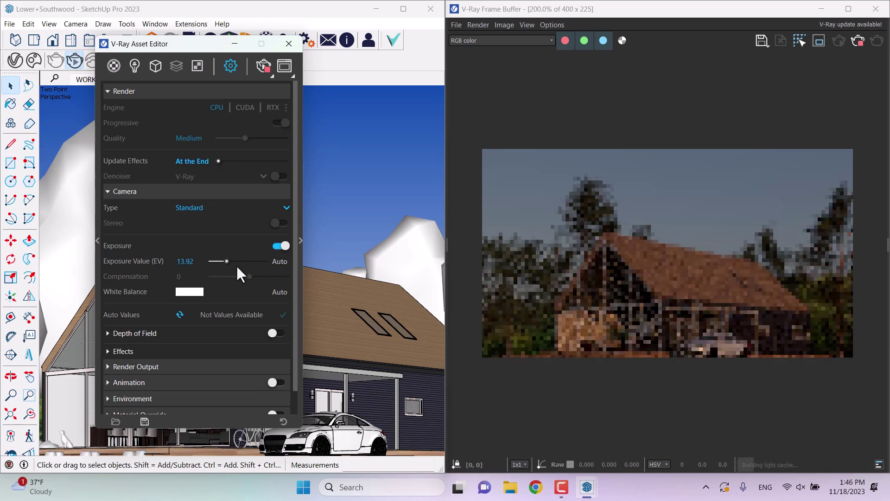
Step: Set the render camera's exposure value (EV) to 12.1
drag(226, 261, 229, 262)
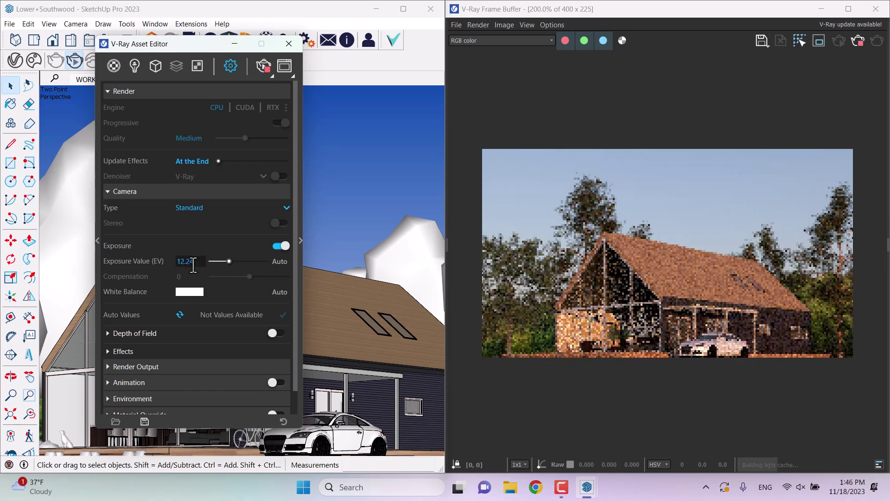
key(BackSpace)
key(BackSpace)
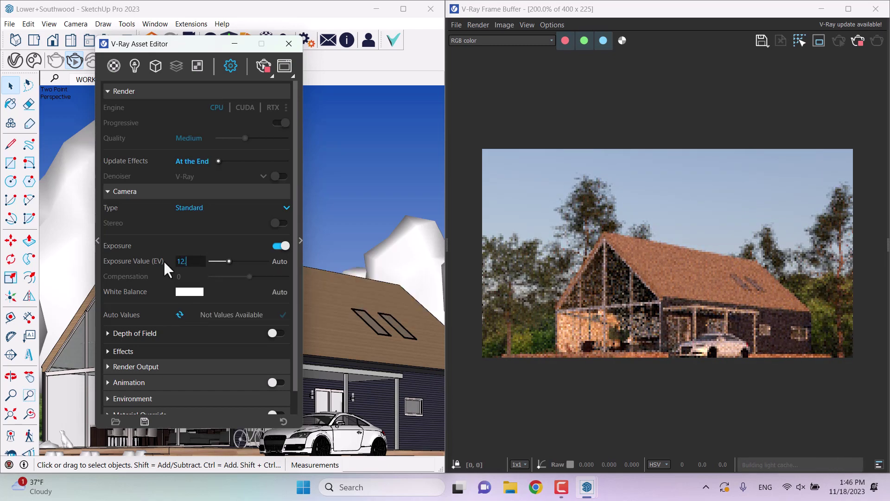
text(1)
key(Return)
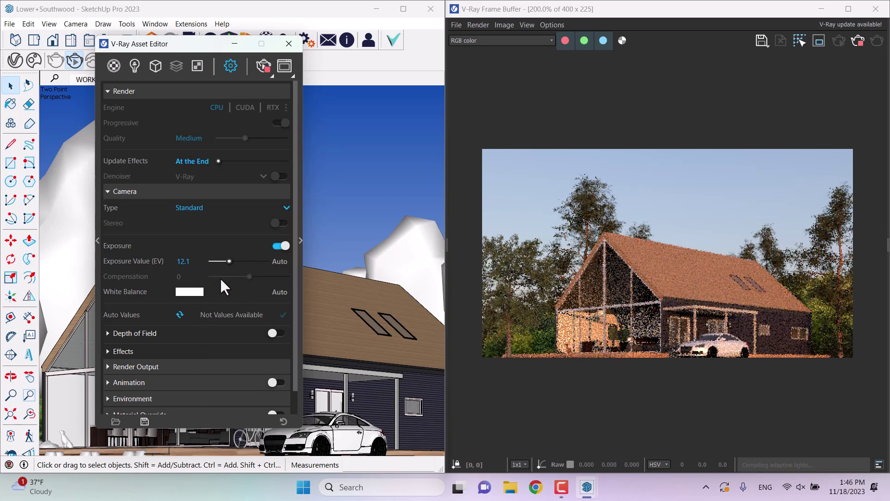
Step: Turn on the Safe Frame for the render output with the 16:9 - Widescreen aspect ratio
click(129, 190)
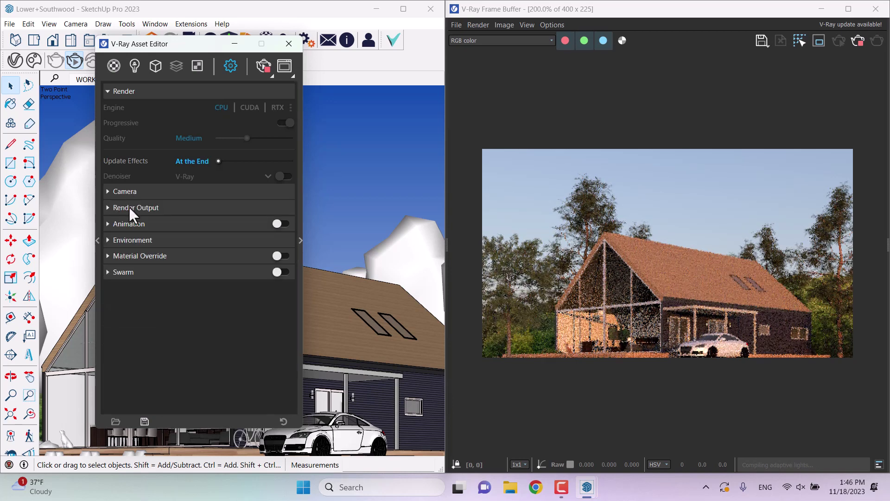
click(129, 207)
click(284, 224)
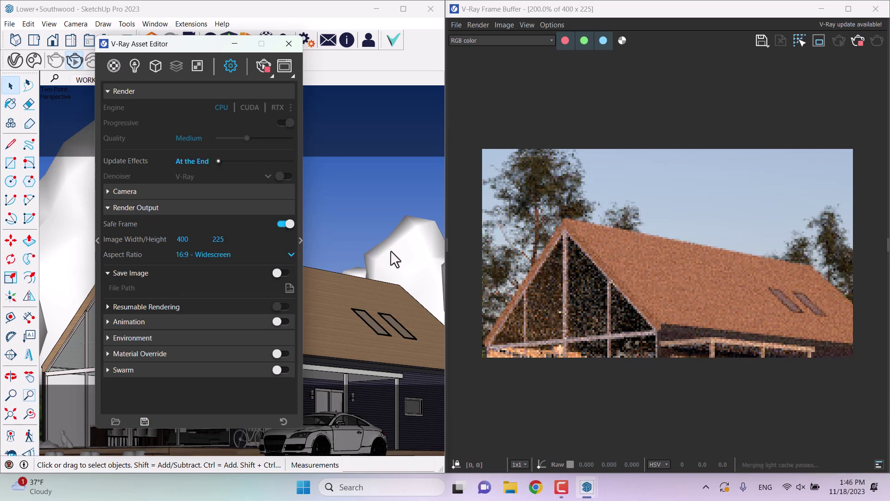
click(212, 254)
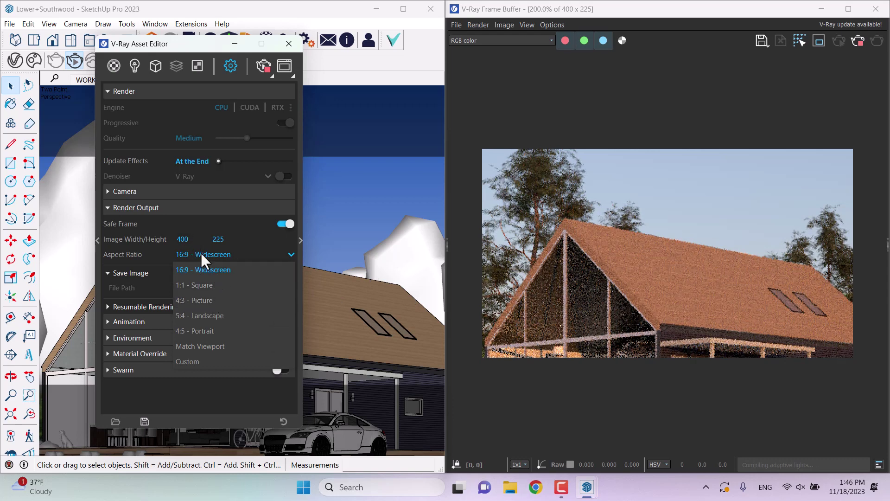
click(204, 274)
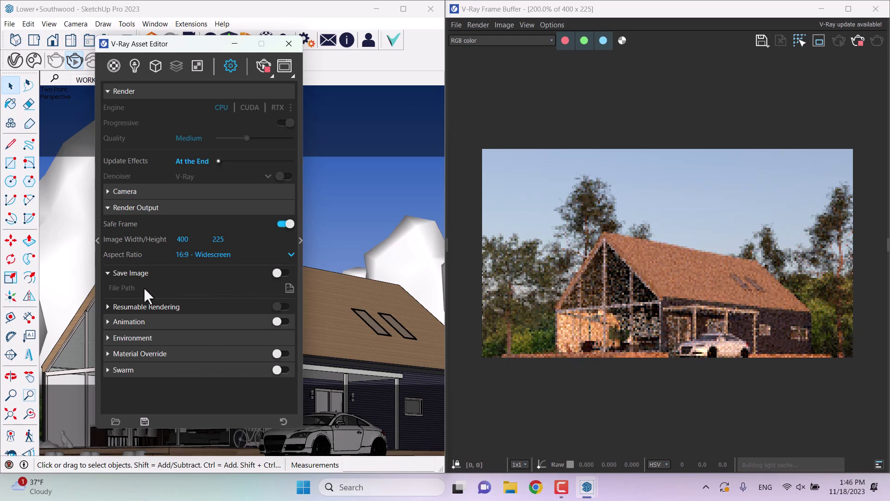
click(138, 208)
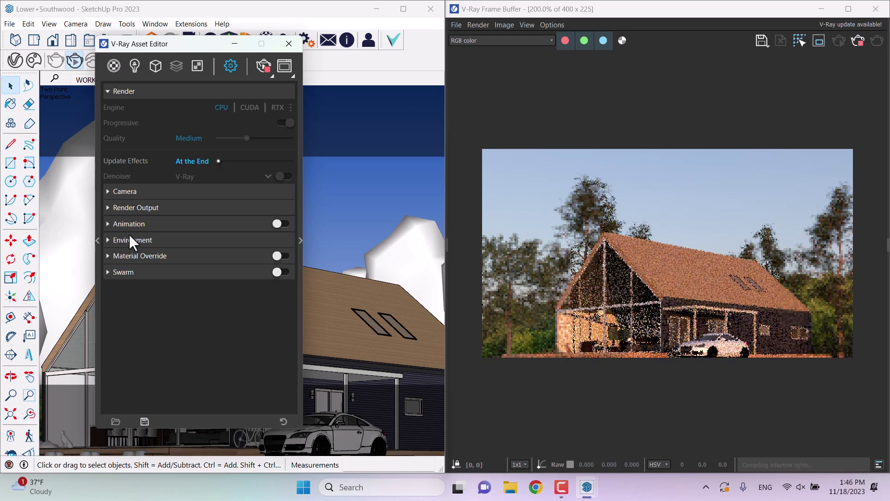
Step: Enable the environment GI override, setting the background intensity to 1.1 and the GI intensity to 1.6
click(129, 236)
click(187, 278)
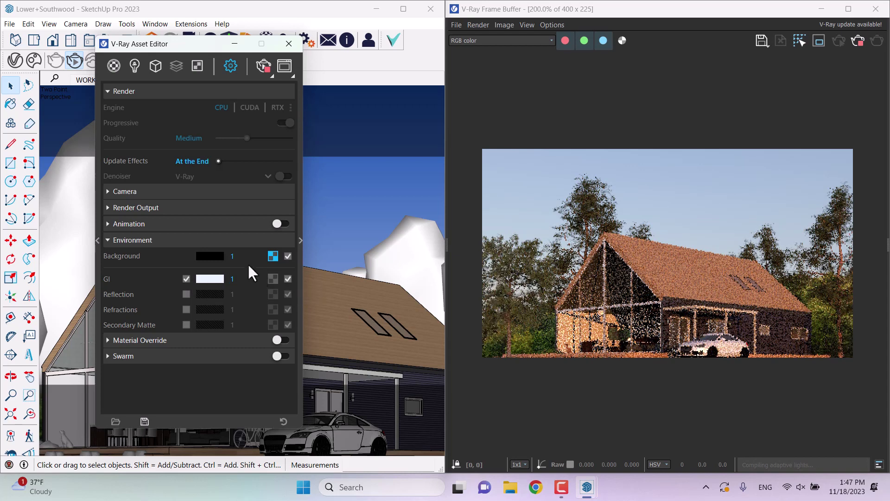
click(223, 256)
text(1.)
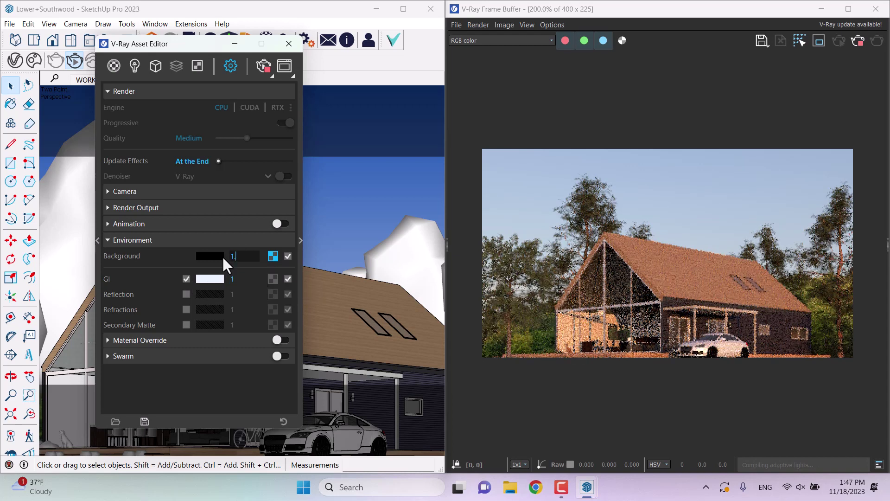
text(1)
key(Return)
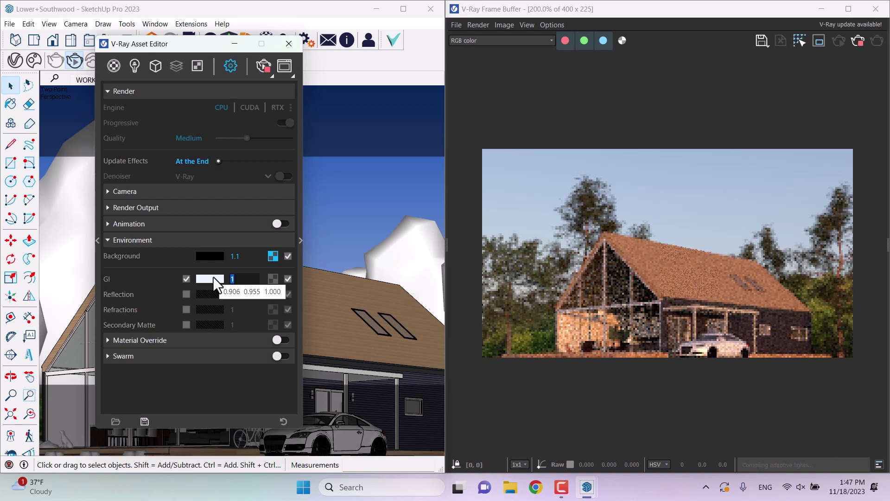
text(1.6)
key(Return)
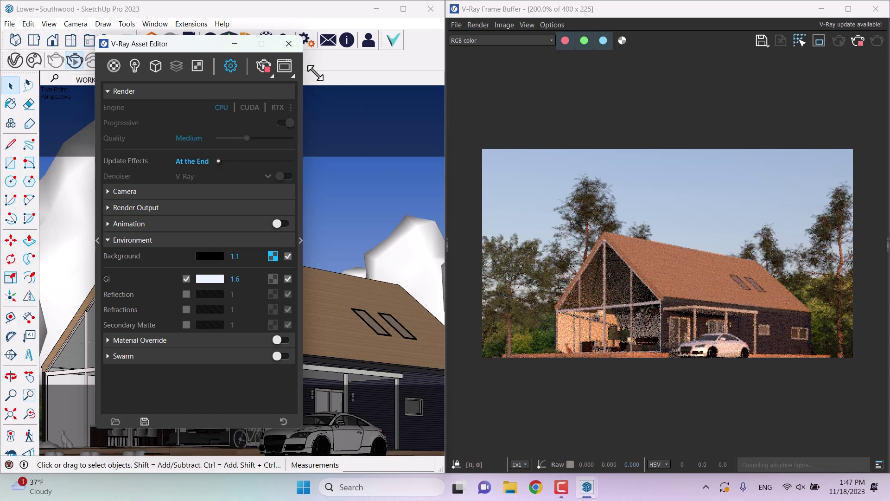
Step: Collapse the environment settings and close the V-Ray Asset Editor
click(132, 241)
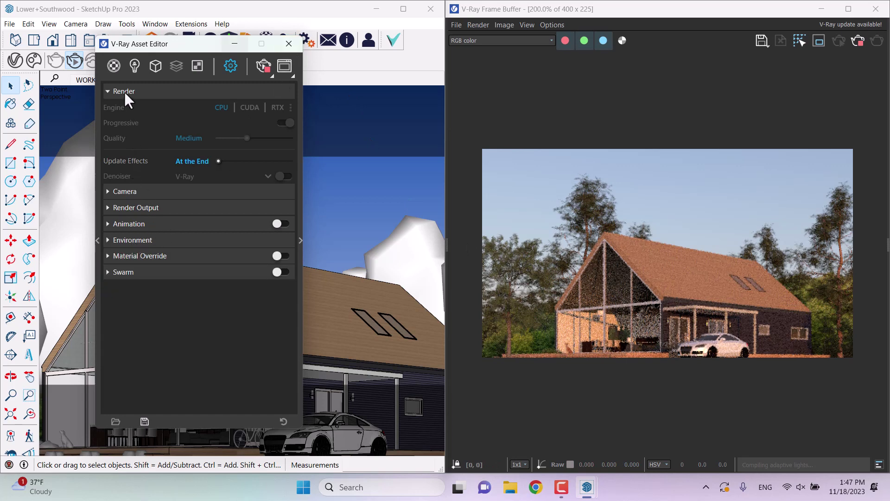
click(299, 180)
click(533, 408)
click(563, 492)
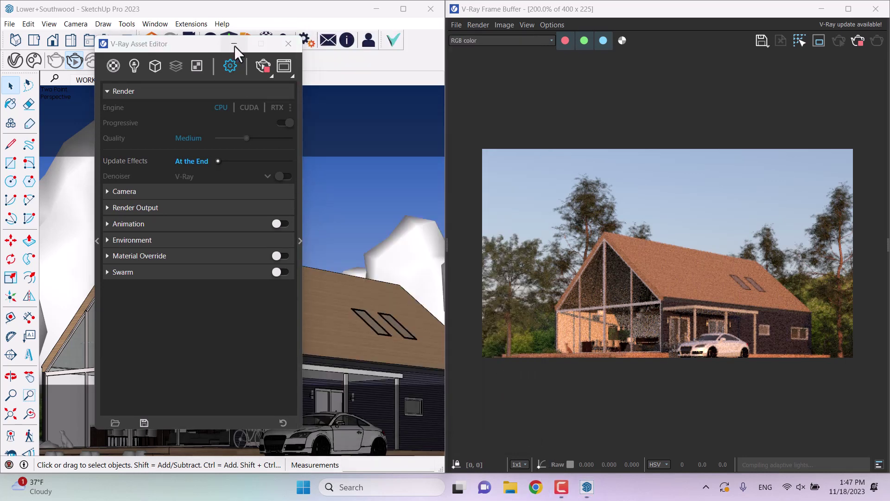
click(285, 42)
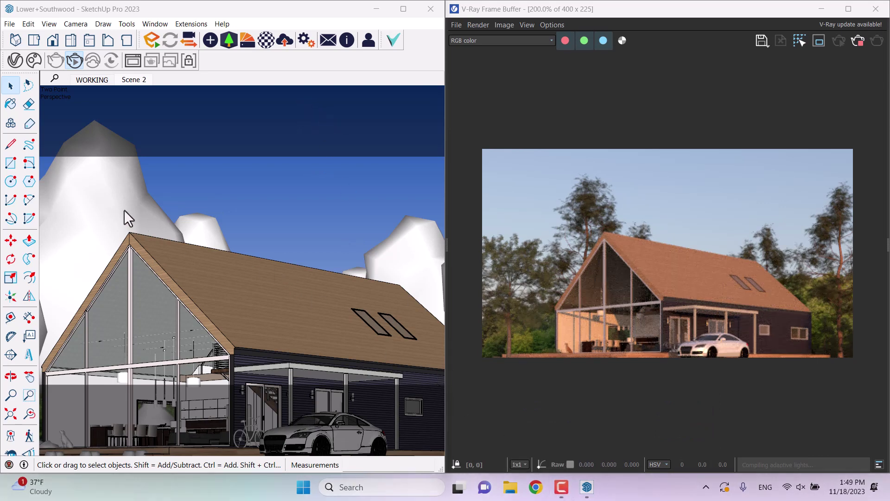
Step: Stop the interactive render and move the foreground tree about 15' across the front of the house toward the car
click(859, 46)
mouse_move(201, 267)
middle_down()
mouse_move(196, 338)
mouse_move(229, 288)
mouse_move(216, 291)
middle_up()
click(10, 240)
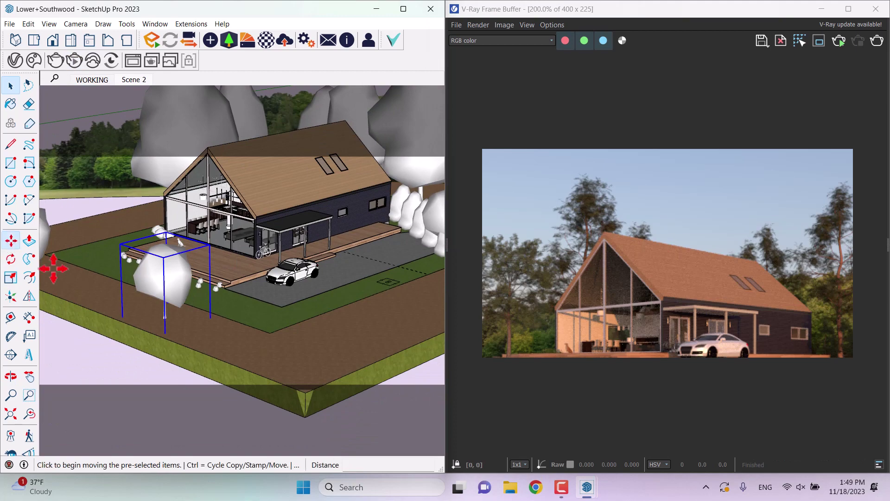
scroll(195, 309, up, 2)
click(199, 312)
click(257, 334)
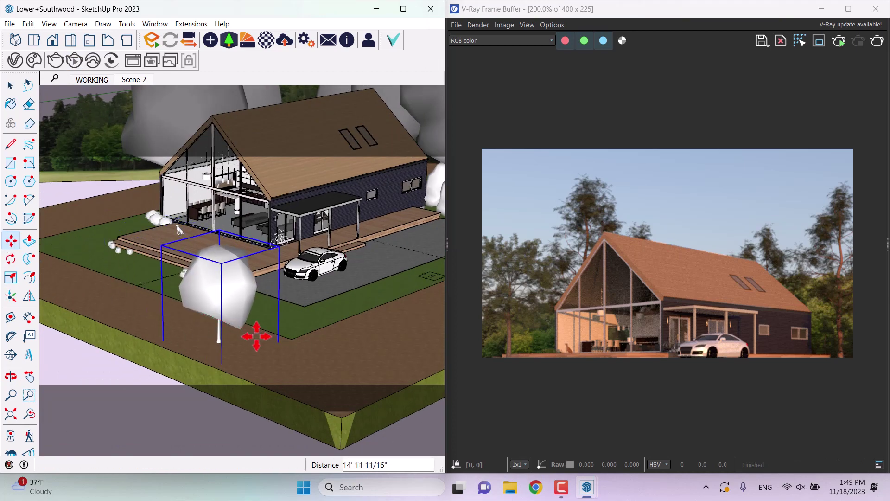
Step: Restore the WORKING scene view and restart the interactive V-Ray render
key(space)
click(86, 80)
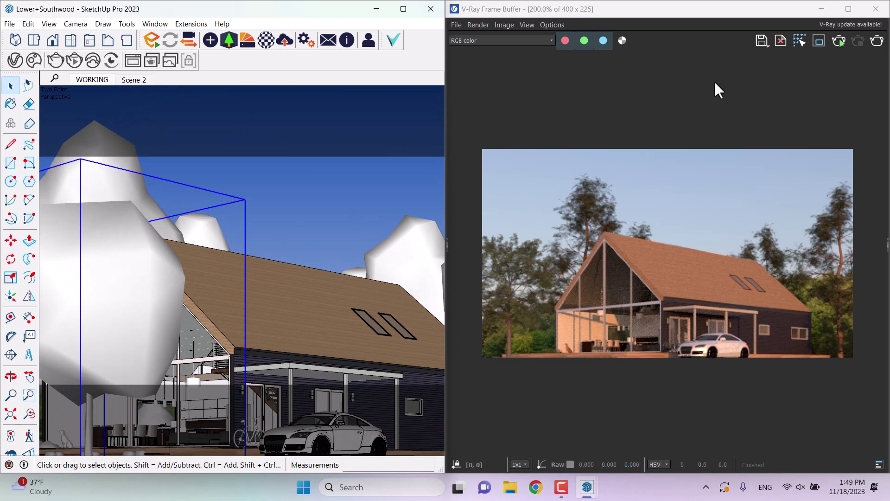
click(833, 43)
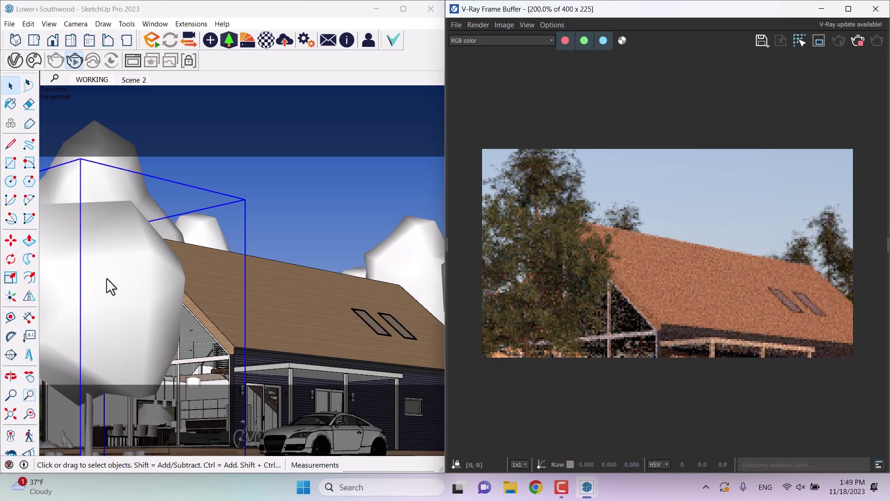
Step: Move the foreground tree back about 12' 7" to clear the glazed gable, and restore the WORKING scene view
click(11, 241)
click(241, 207)
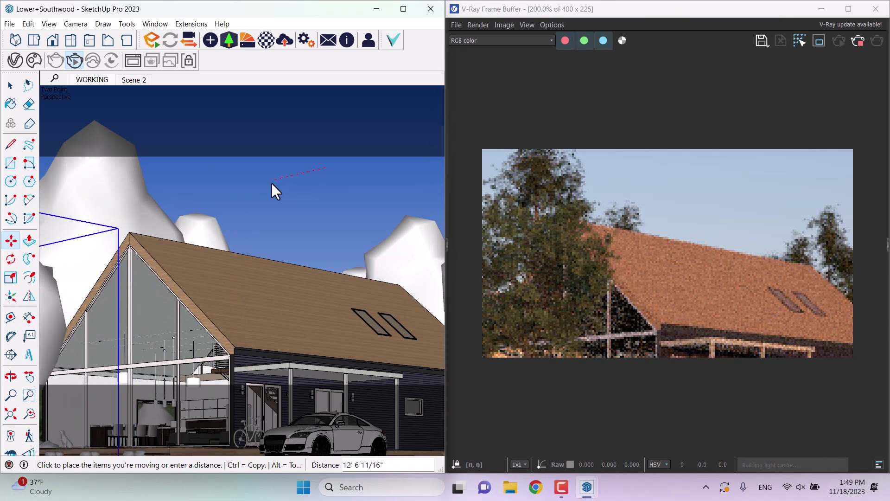
click(271, 183)
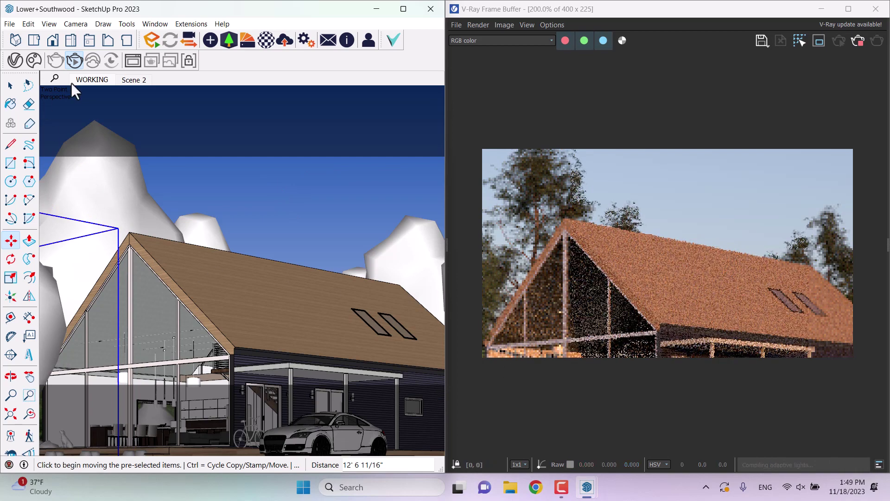
click(85, 79)
key(space)
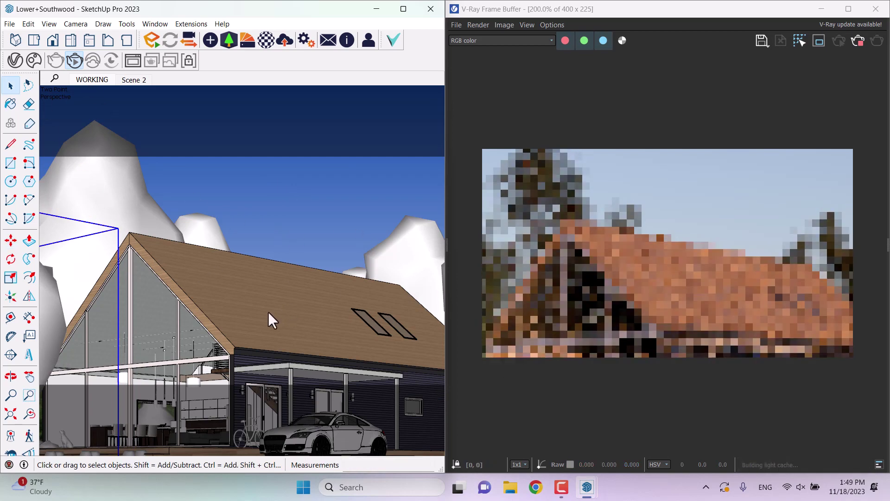
Step: Move the foreground tree about 3' 8" along the green axis and about 7' 7" along the red axis beside the glazed gable
shift+middle_drag(268, 318, 268, 248)
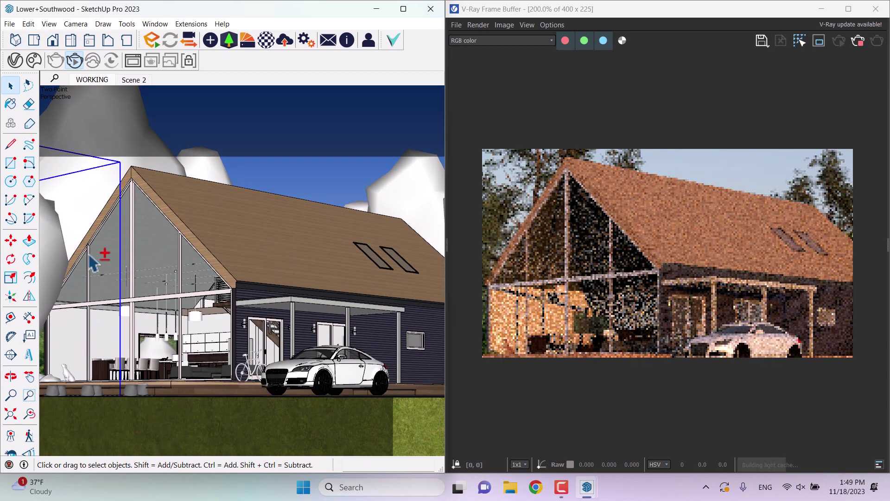
click(11, 240)
click(227, 163)
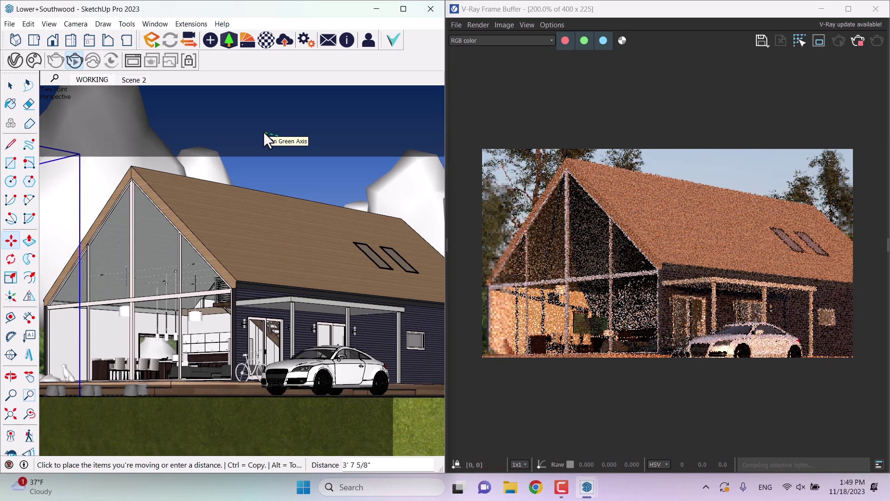
click(263, 132)
click(203, 120)
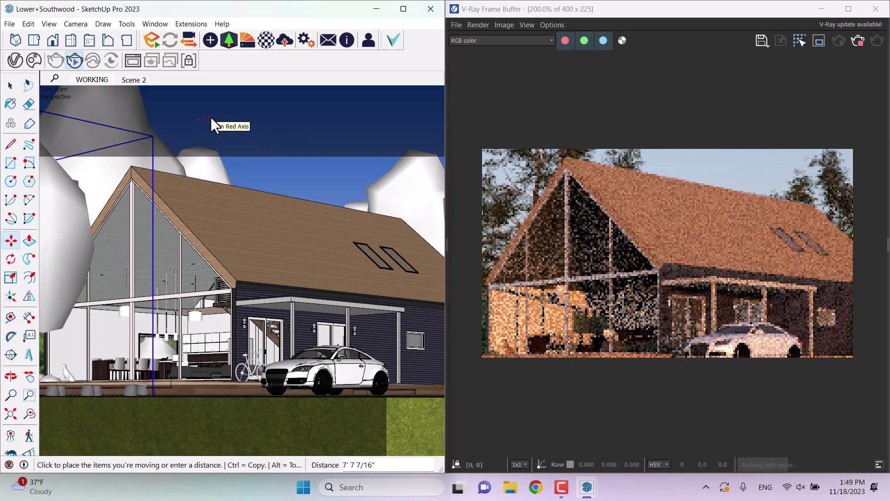
click(210, 117)
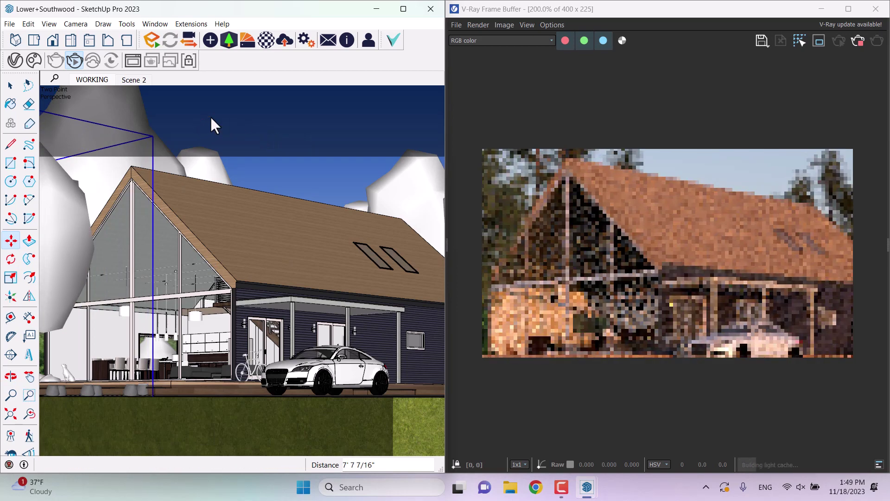
Step: Lower the foreground tree about 4' 2" and fine-tune its horizontal position beside the glazed gable
click(211, 118)
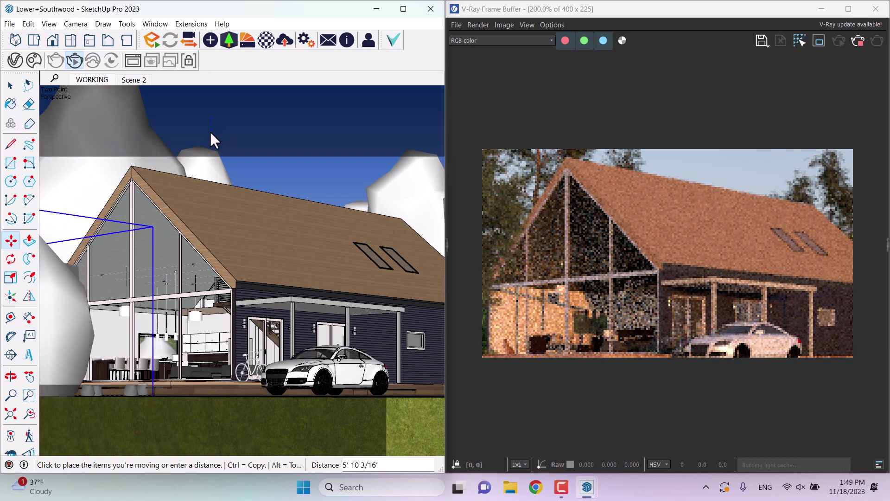
click(210, 126)
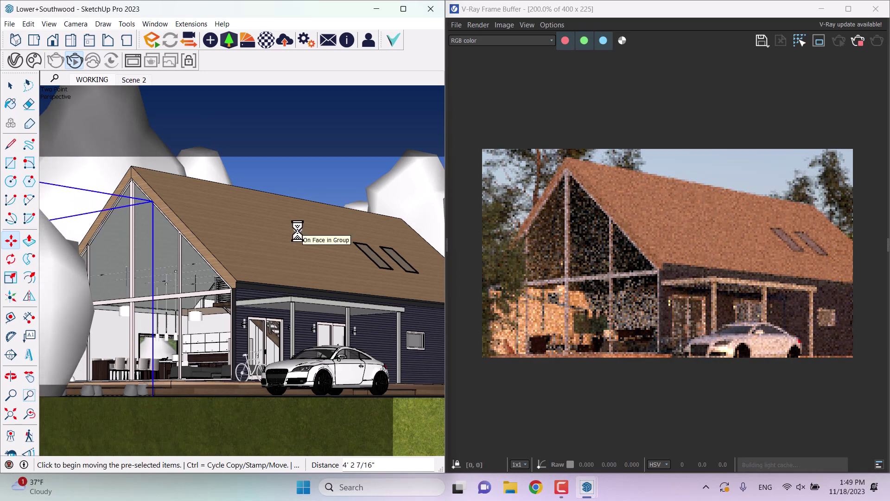
click(238, 139)
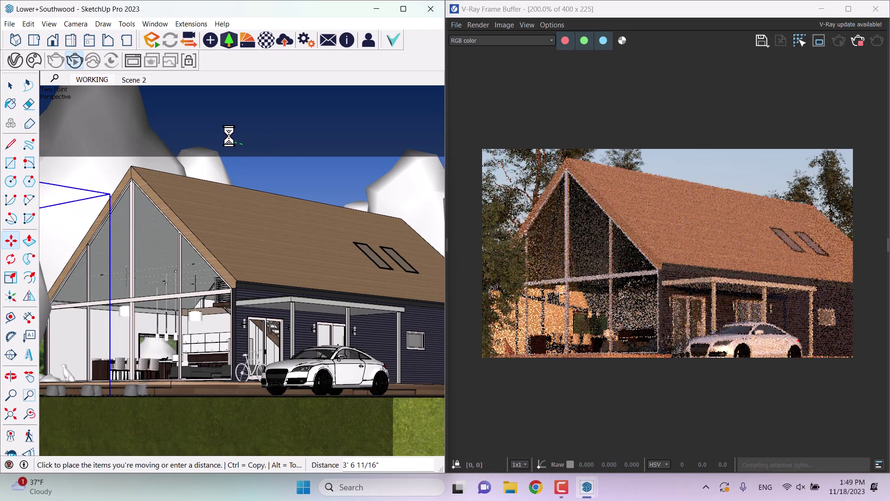
click(229, 135)
click(220, 133)
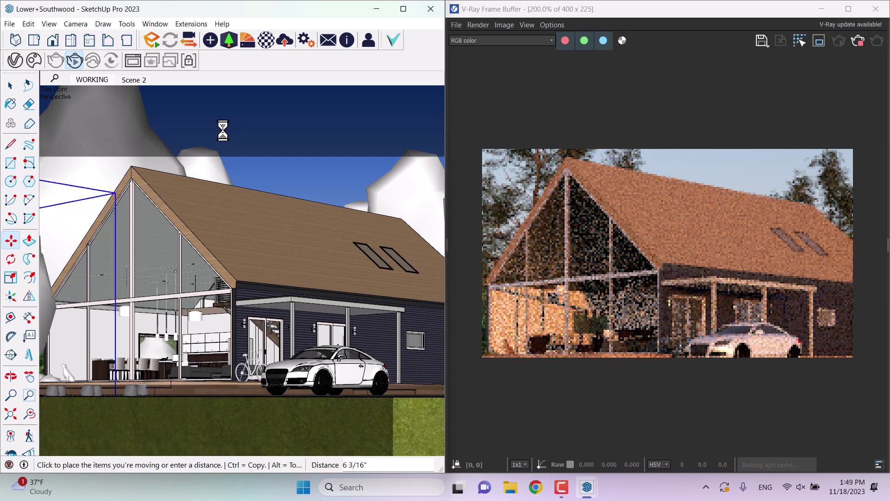
click(225, 130)
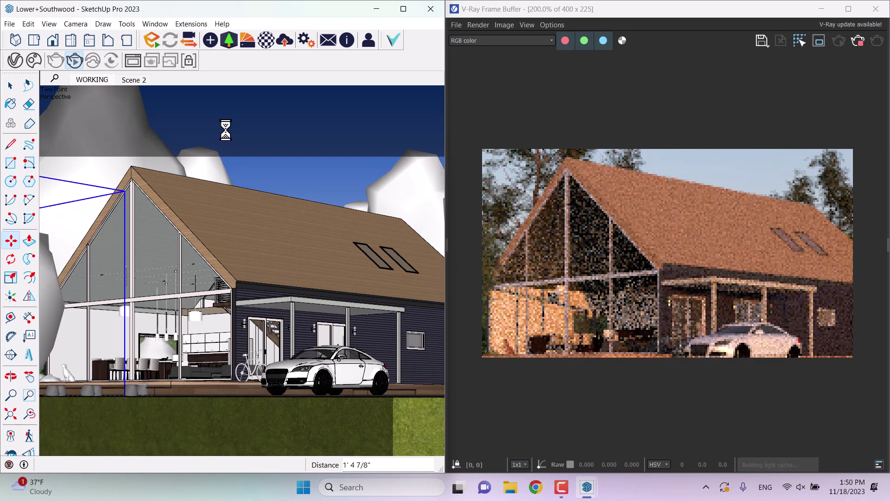
key(space)
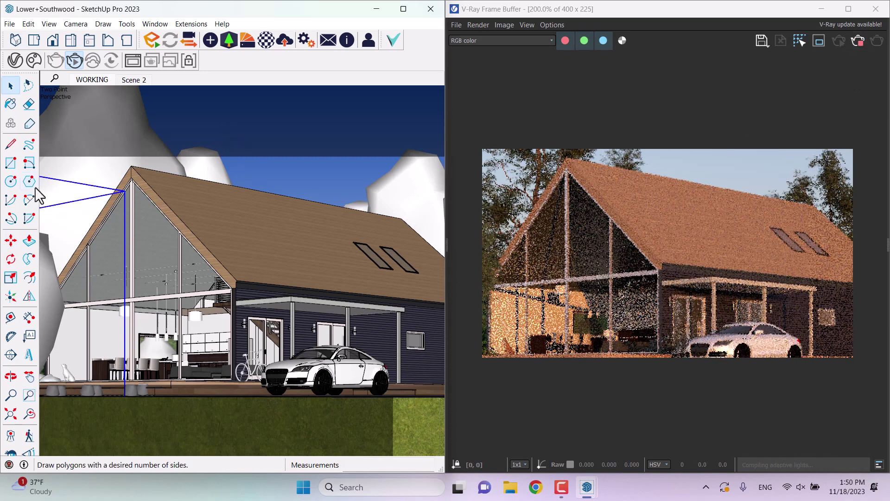
Step: Copy the foreground tree to the opposite end of the house past the car, and shift the copy about 7' 5"
click(10, 240)
key(ctrl)
click(166, 108)
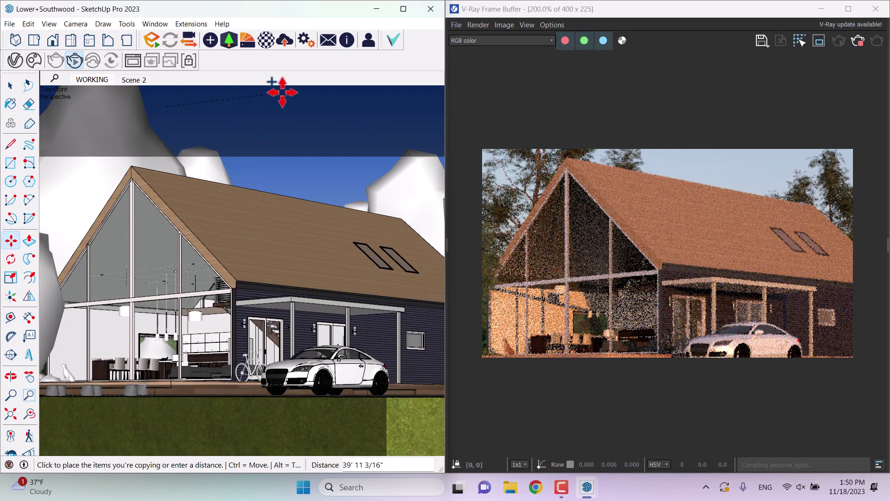
click(223, 92)
click(212, 125)
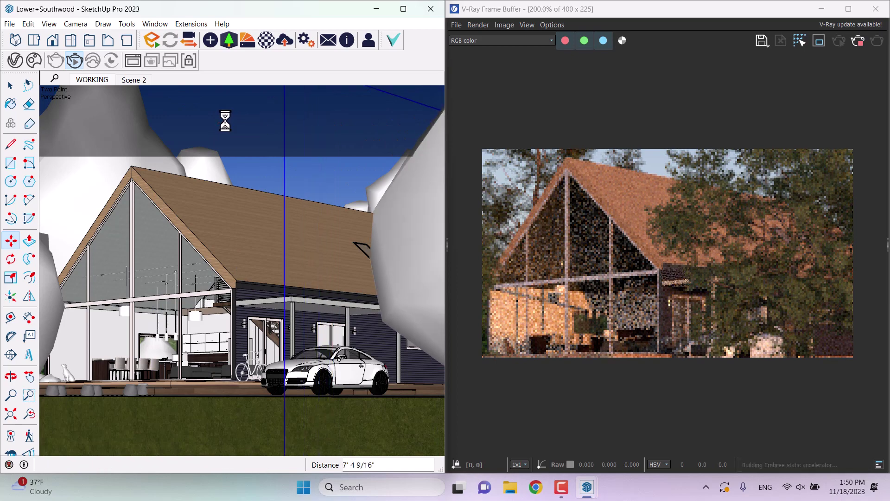
key(space)
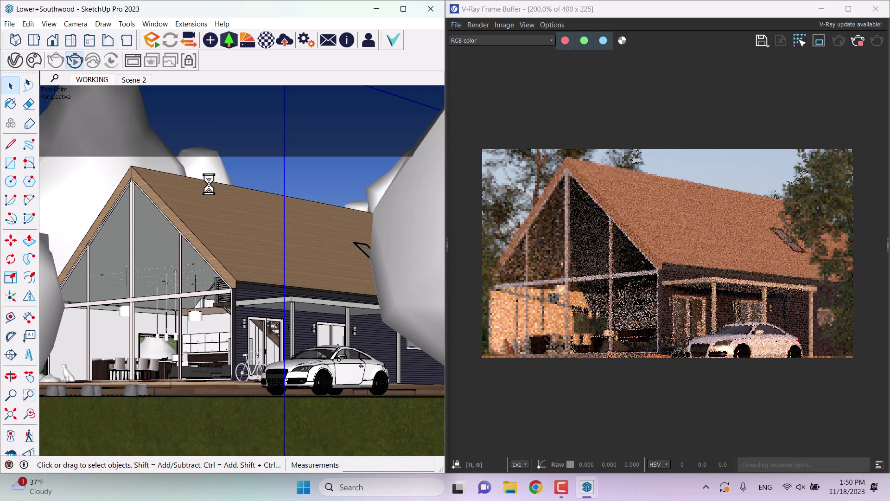
Step: Move the tall background tree from behind the gable along the roof toward the skylights, in two moves of about 25' each
click(119, 167)
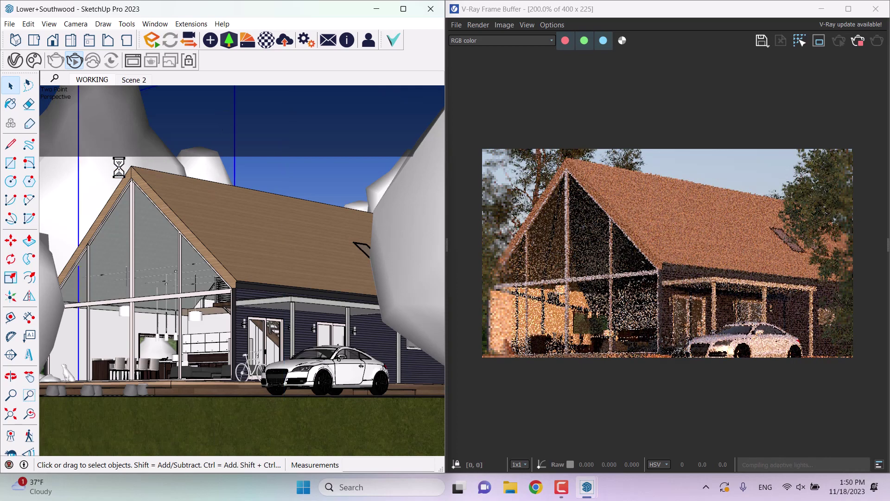
click(10, 240)
click(172, 105)
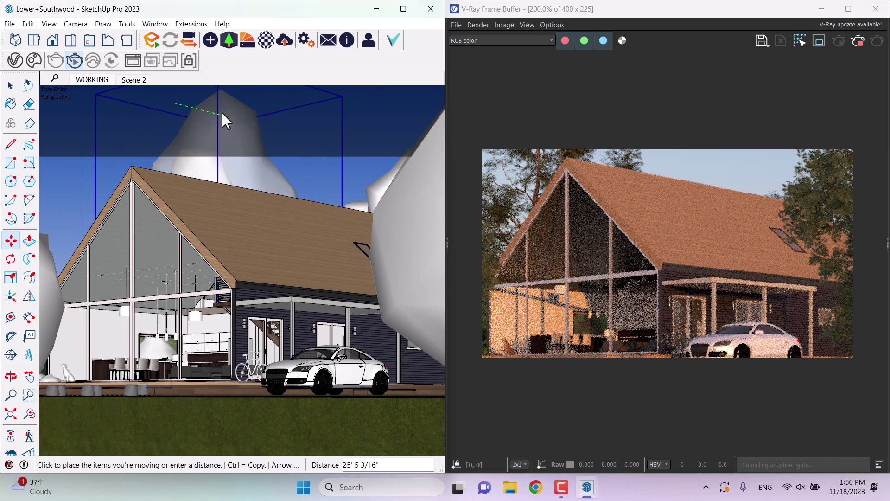
click(222, 112)
click(222, 113)
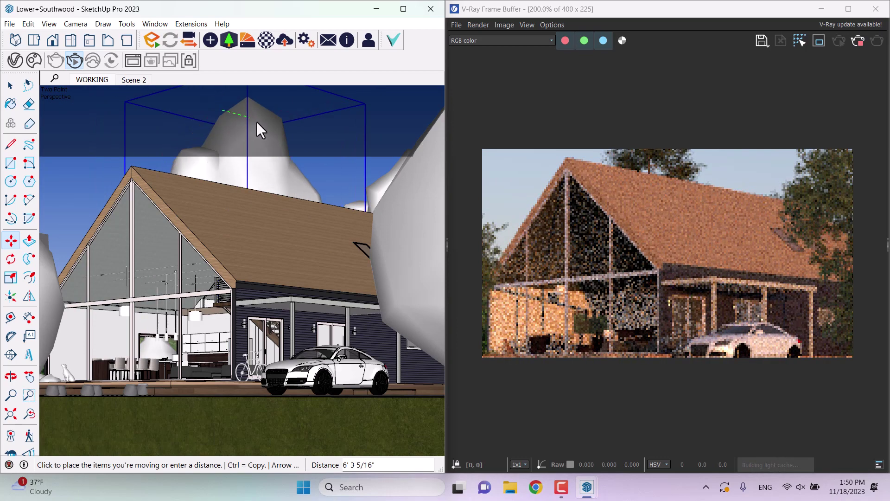
click(324, 134)
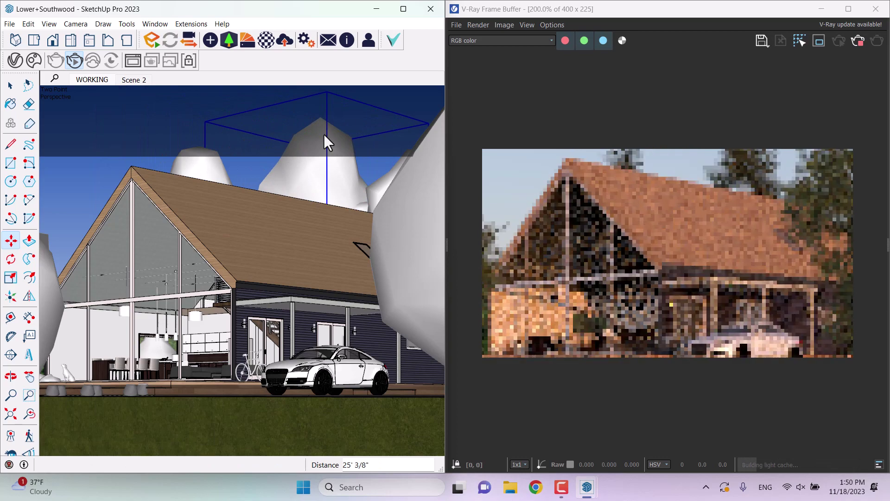
Step: Nudge the background tree about 4' 6" farther behind the roof and restore the WORKING scene view
click(324, 135)
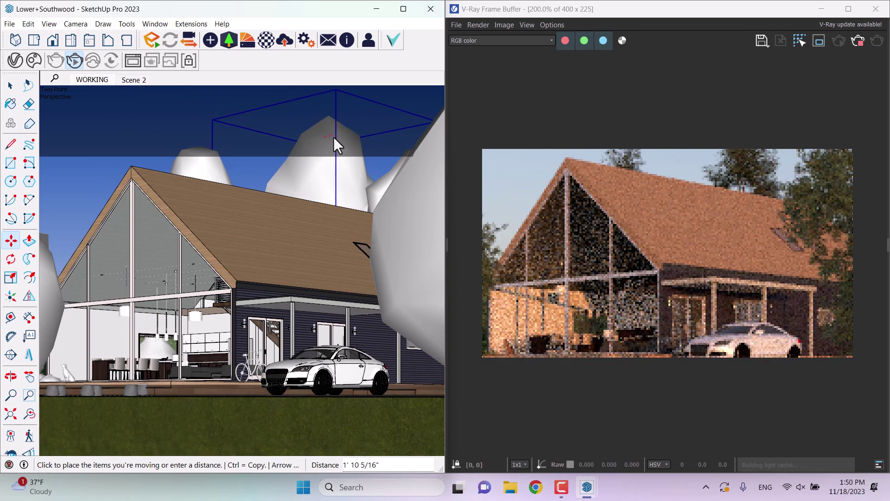
click(339, 142)
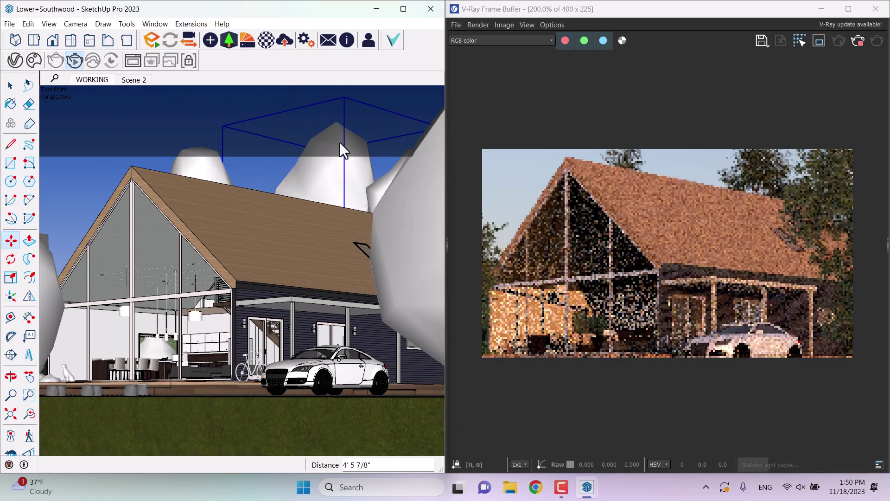
key(space)
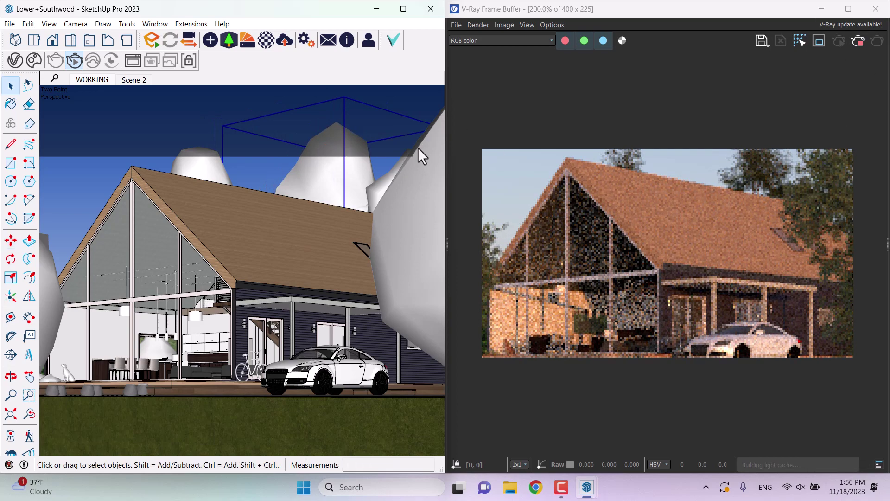
click(101, 78)
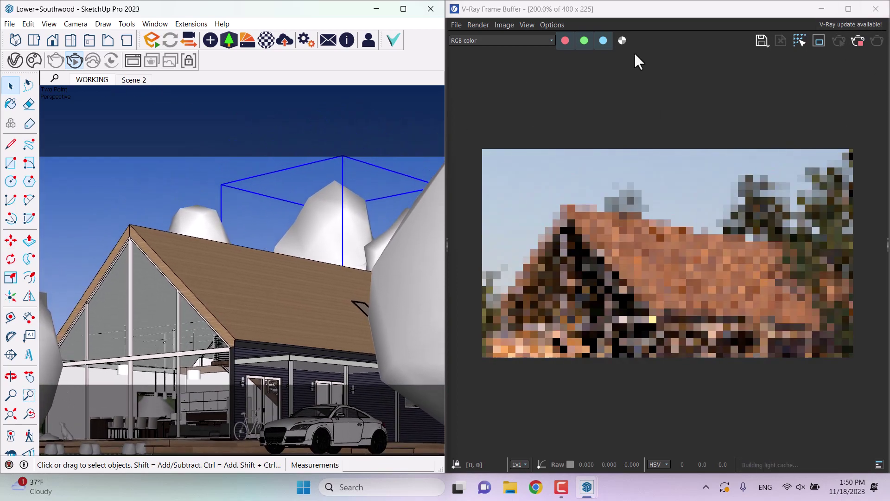
Step: Maximize the model window and the V-Ray Frame Buffer, and examine the tree composition in the enlarged interactive render
click(404, 9)
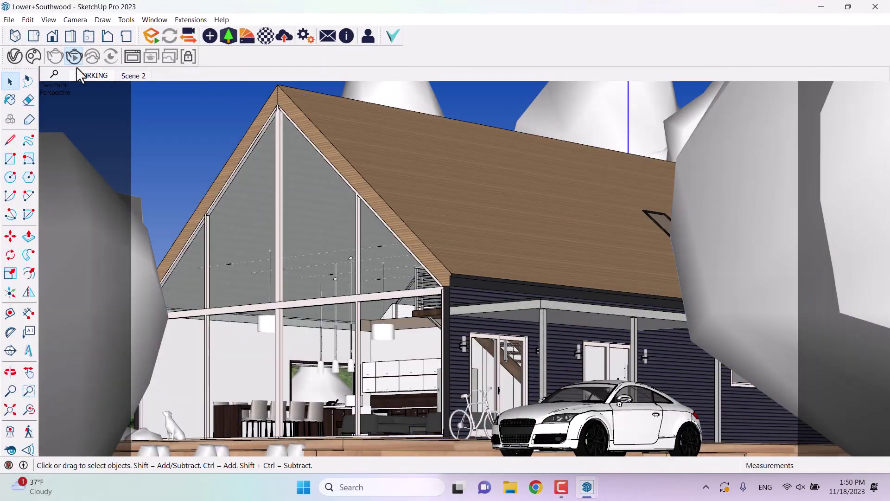
mouse_move(585, 489)
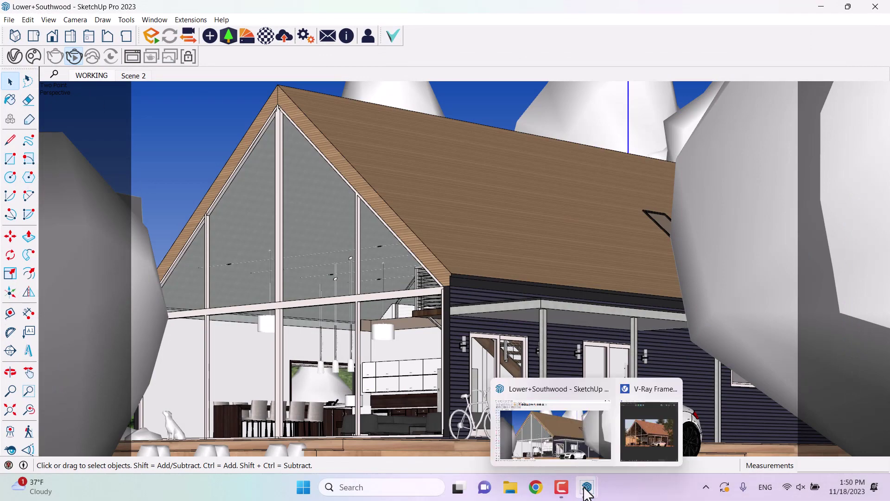
click(626, 448)
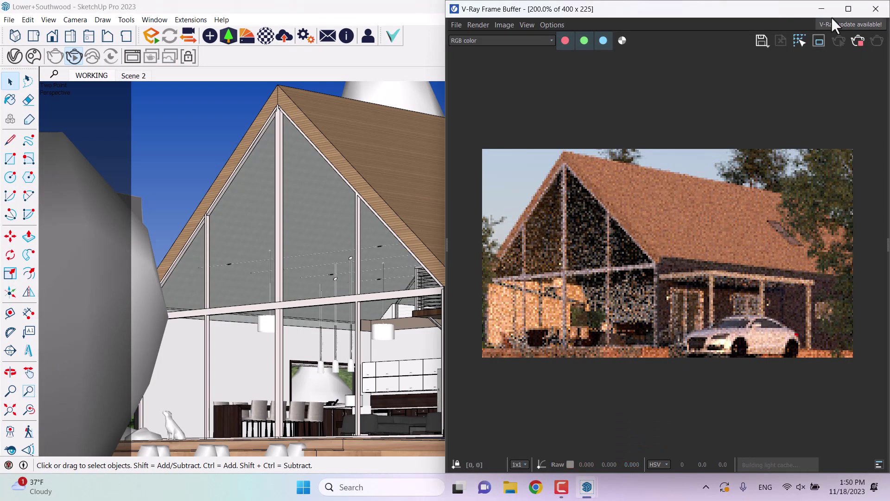
click(849, 9)
scroll(395, 257, up, 1)
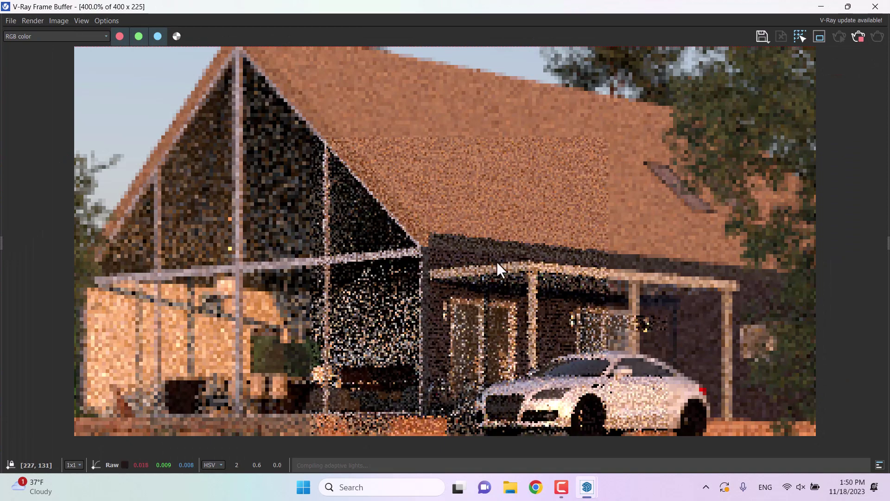
scroll(497, 261, down, 1)
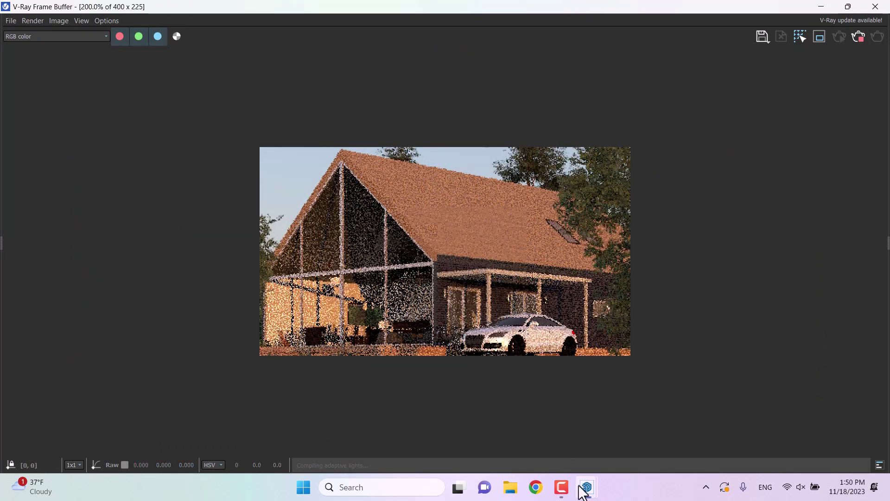
mouse_move(582, 494)
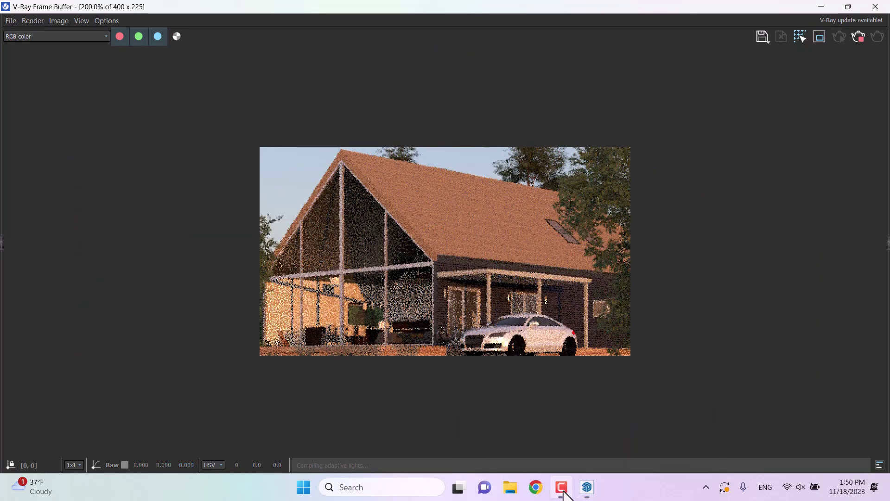